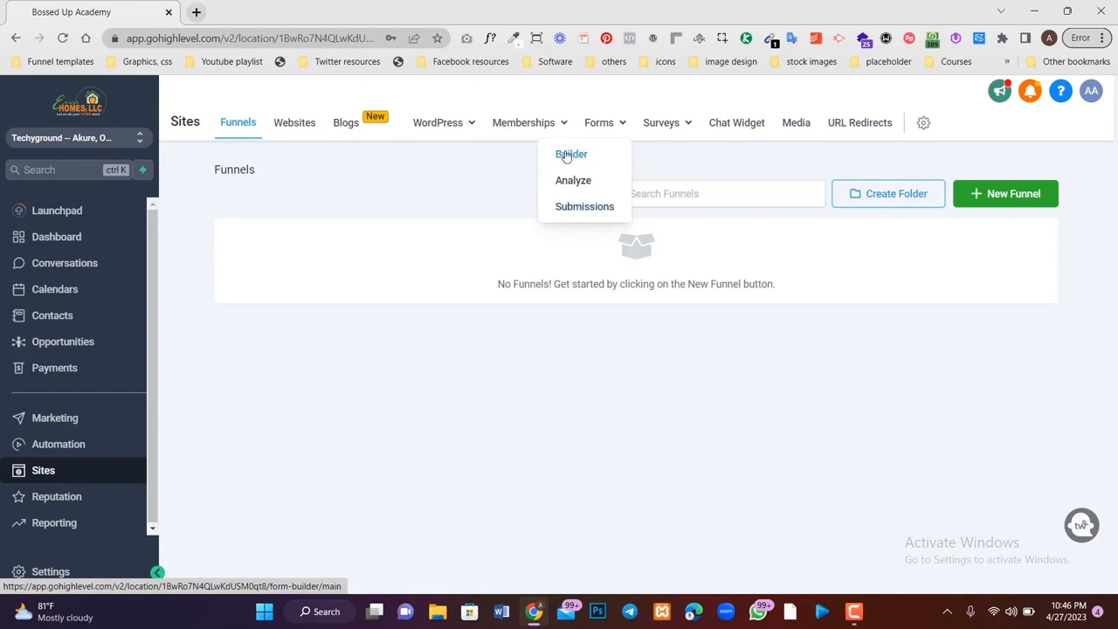
- Add a new form in the form builder and name it "Message Request"
{"action": "left_click", "coordinate": [566, 156]}
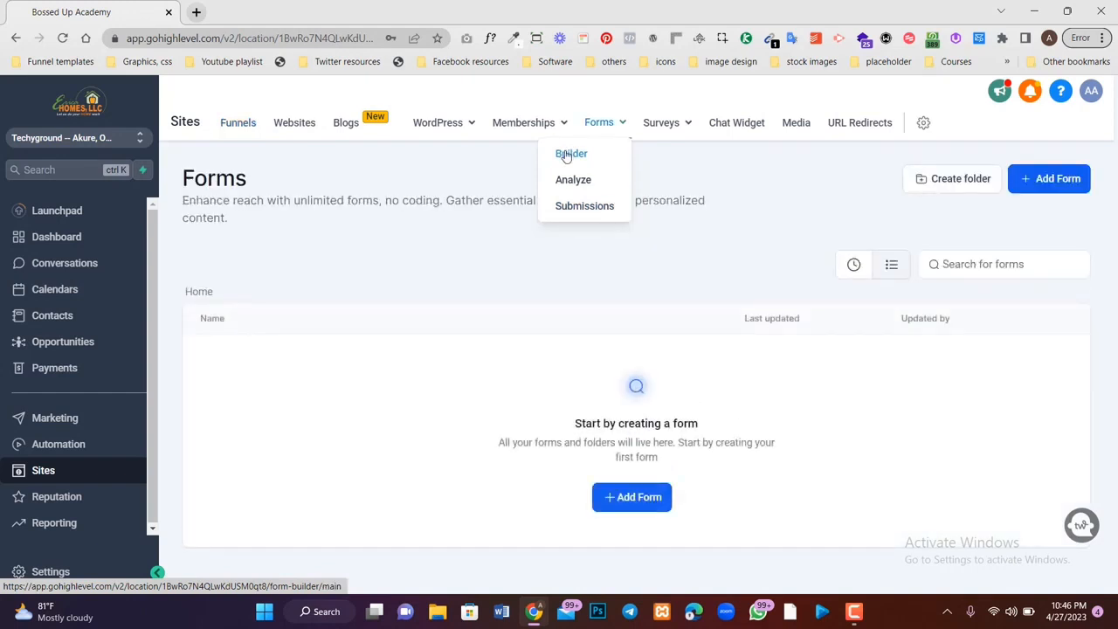
{"action": "left_click", "coordinate": [629, 498]}
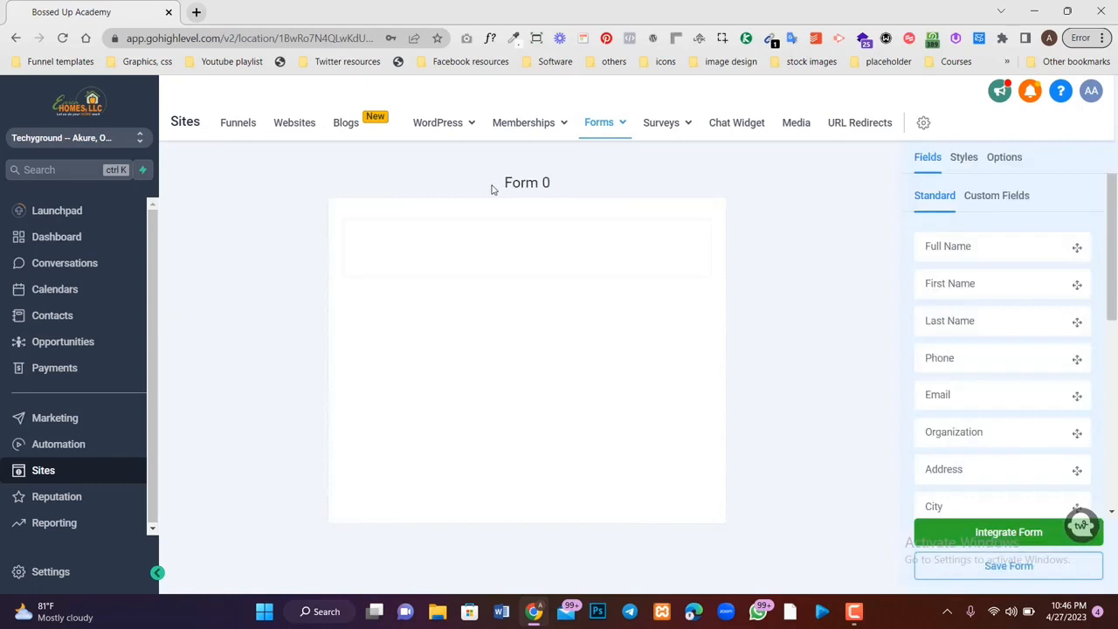
{"action": "left_click_drag", "start_coordinate": [490, 189], "coordinate": [559, 180]}
{"action": "left_click", "coordinate": [1003, 159]}
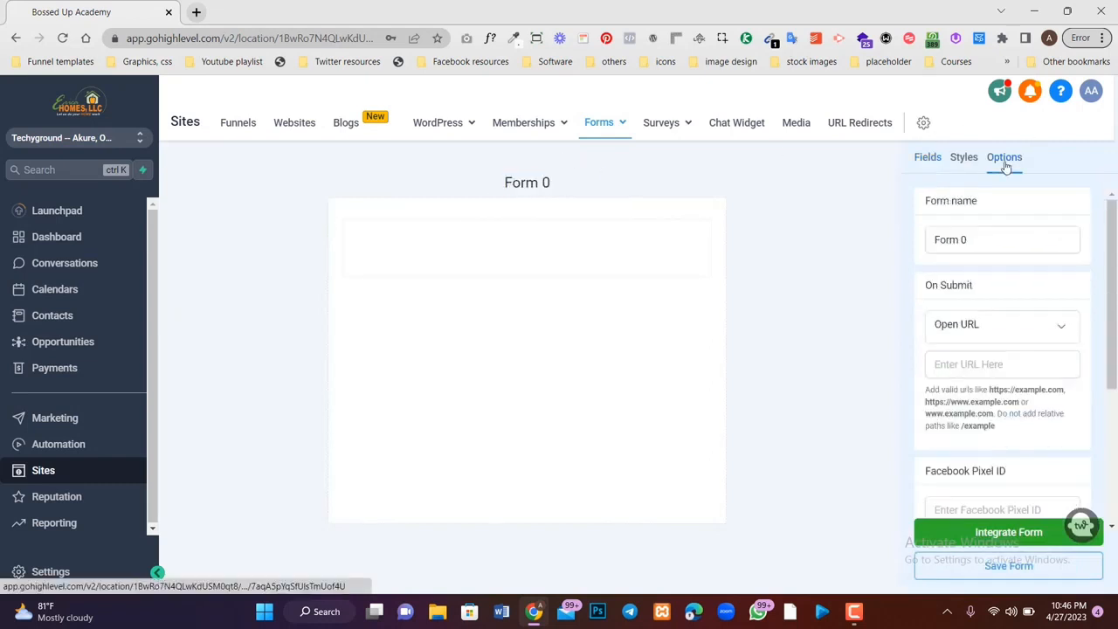
{"action": "triple_click", "coordinate": [990, 234]}
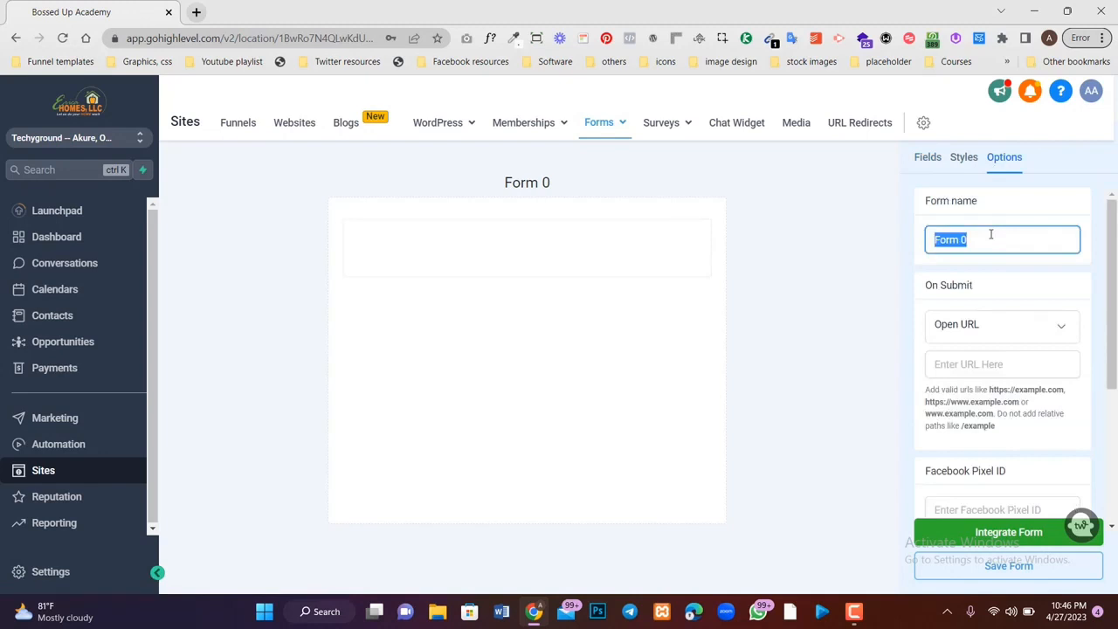
{"action": "type", "text": "Message"}
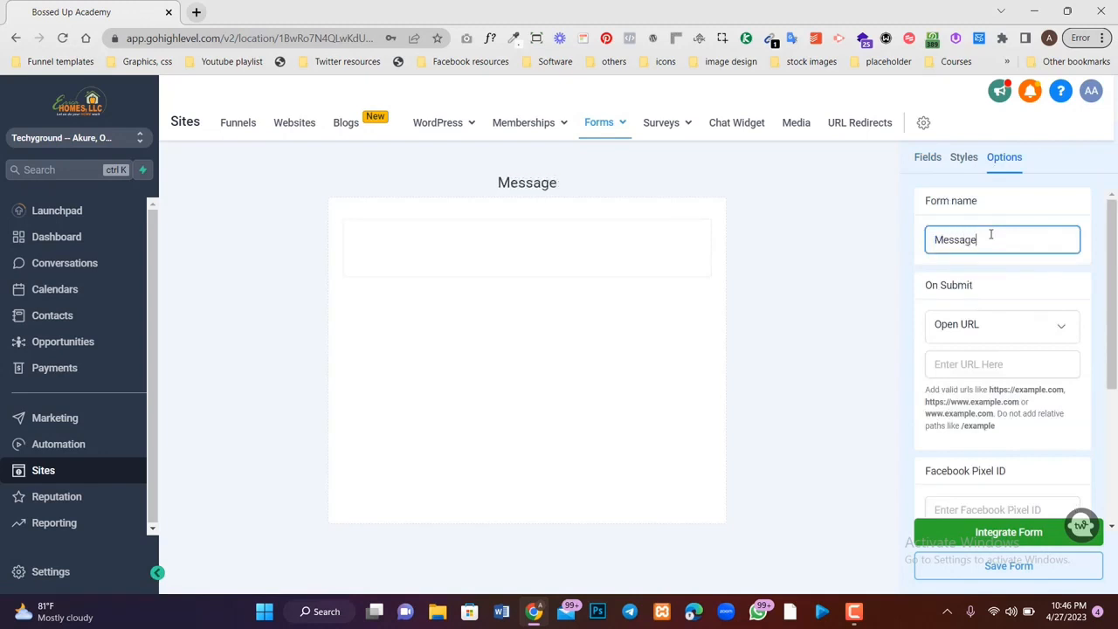
{"action": "type", "text": " Requesr"}
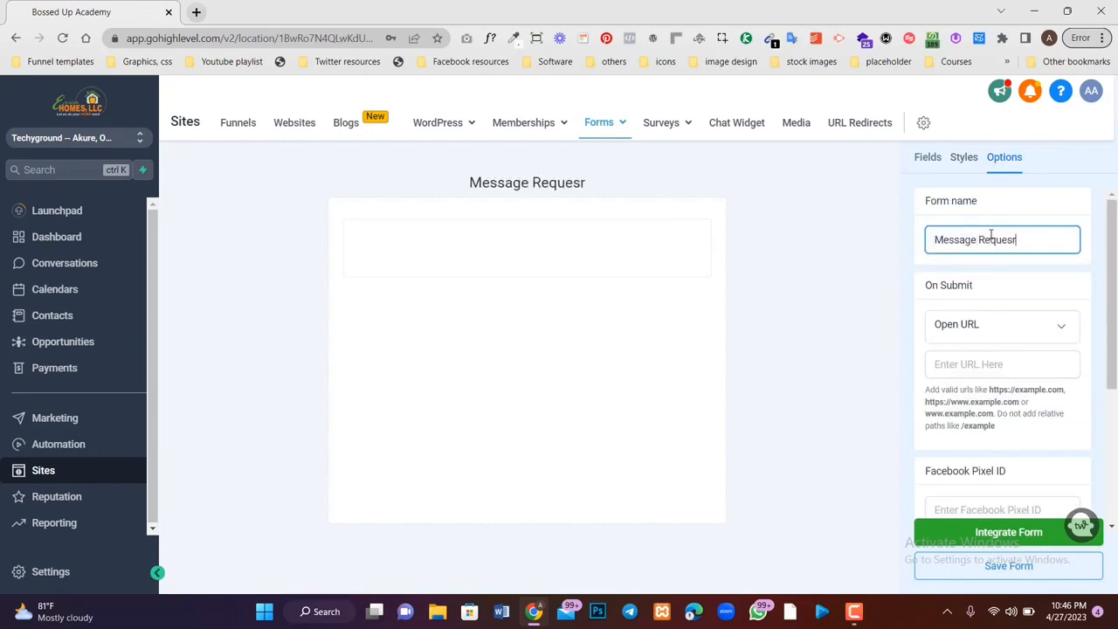
{"action": "key", "text": "BackSpace"}
{"action": "type", "text": "t"}
{"action": "left_click", "coordinate": [855, 240]}
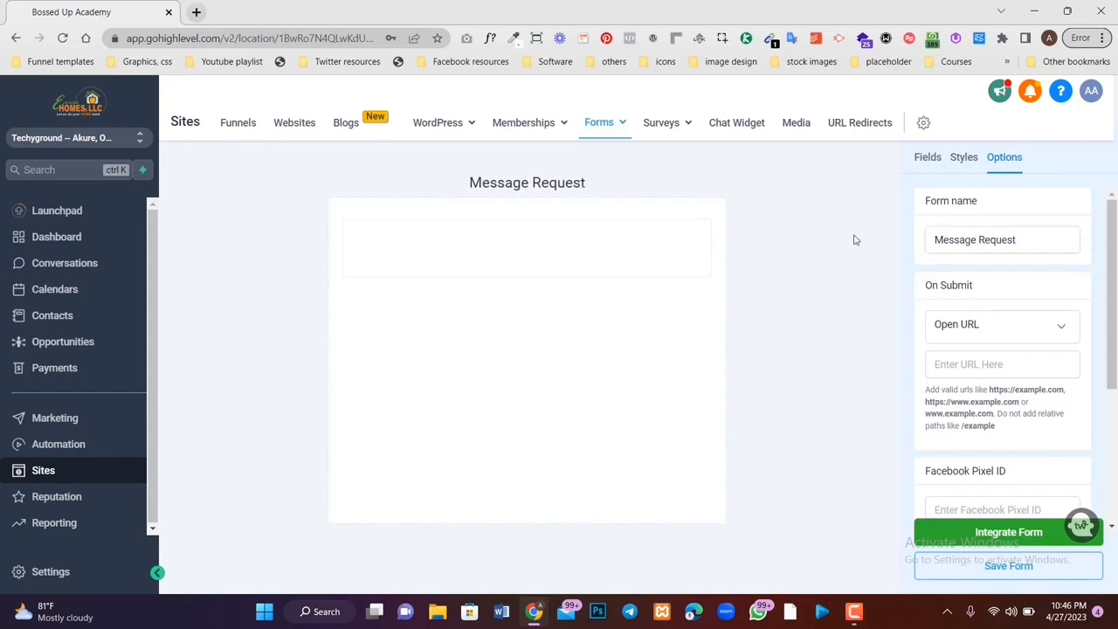
- Add the standard First Name, Last Name, Phone and Email fields to the form in that order
{"action": "left_click", "coordinate": [928, 158]}
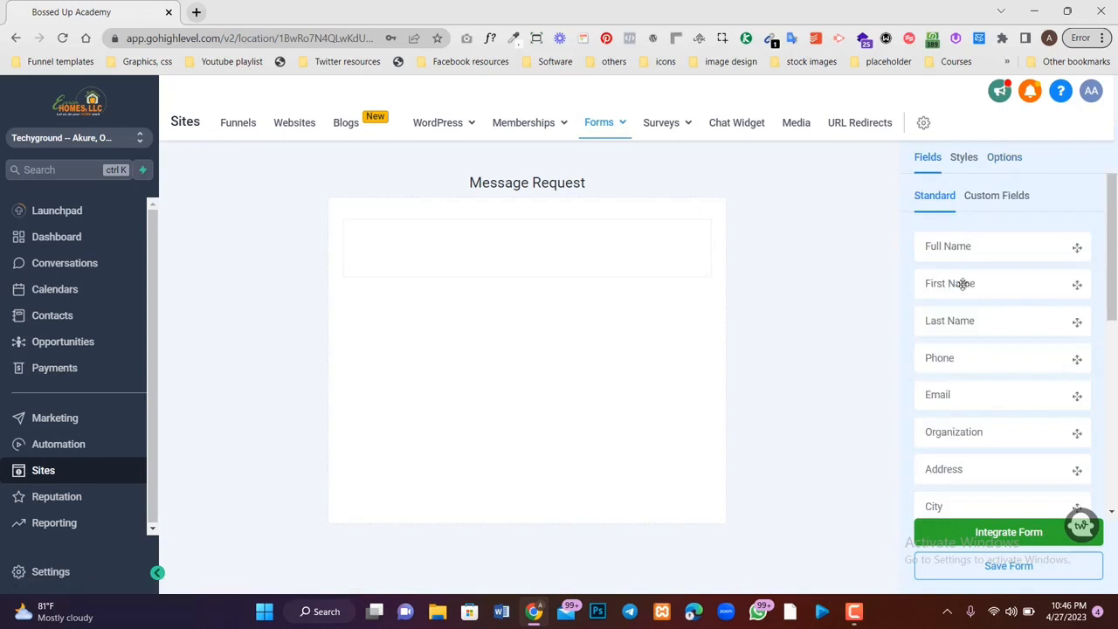
{"action": "left_click_drag", "start_coordinate": [961, 284], "coordinate": [469, 251]}
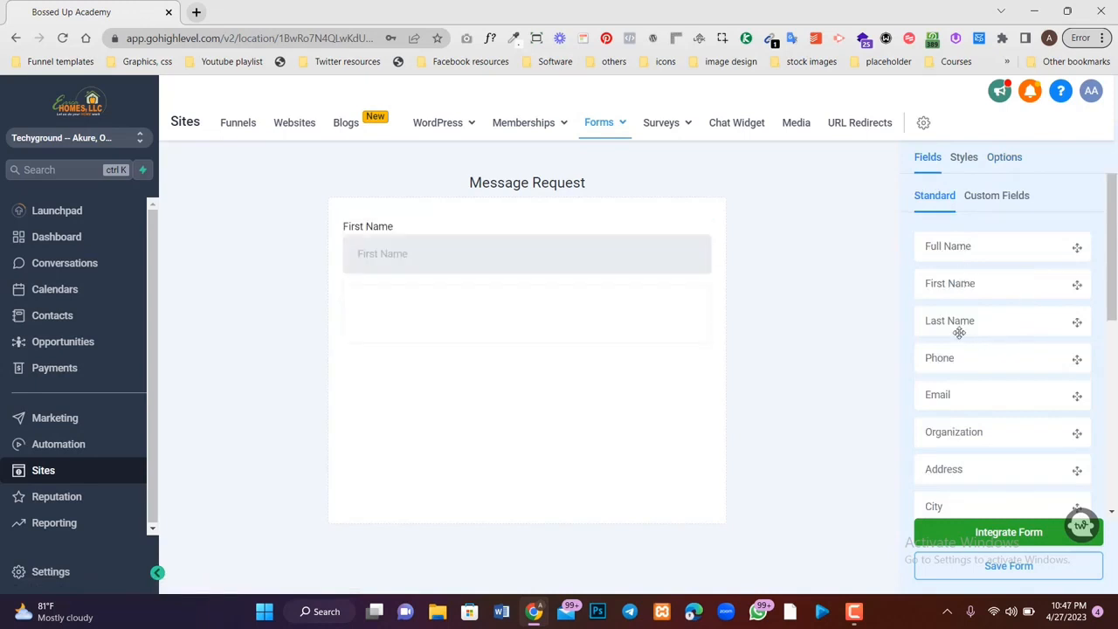
{"action": "left_click_drag", "start_coordinate": [958, 329], "coordinate": [573, 312]}
{"action": "left_click_drag", "start_coordinate": [957, 359], "coordinate": [541, 371]}
{"action": "left_click_drag", "start_coordinate": [998, 399], "coordinate": [512, 427]}
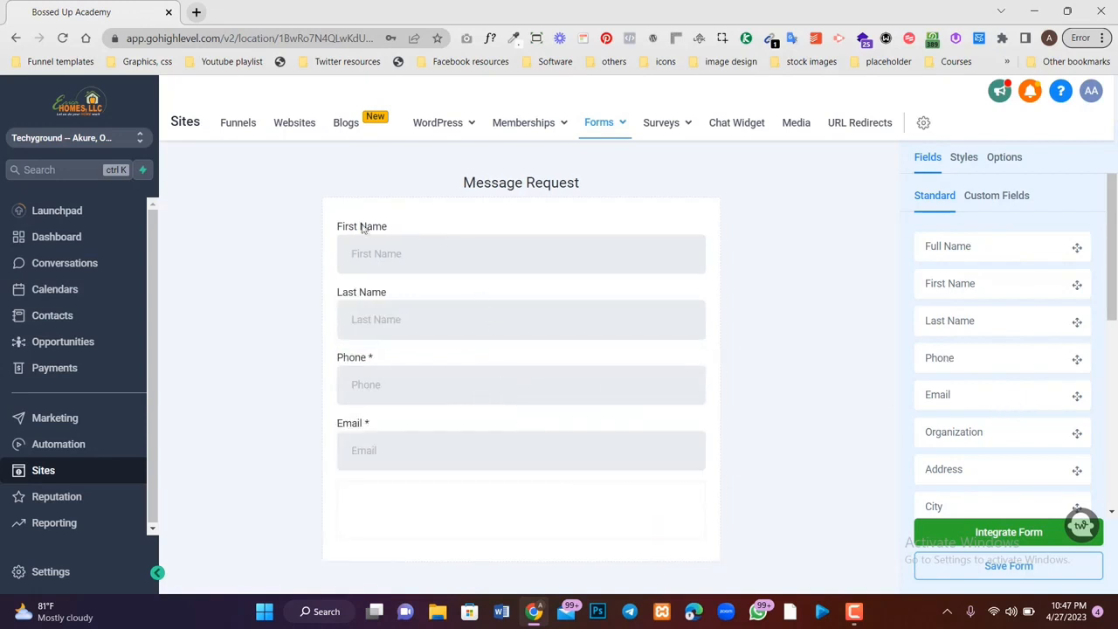
- Make the First Name field required and set its placeholder to "Enter Your First Name Here..."
{"action": "left_click", "coordinate": [472, 260]}
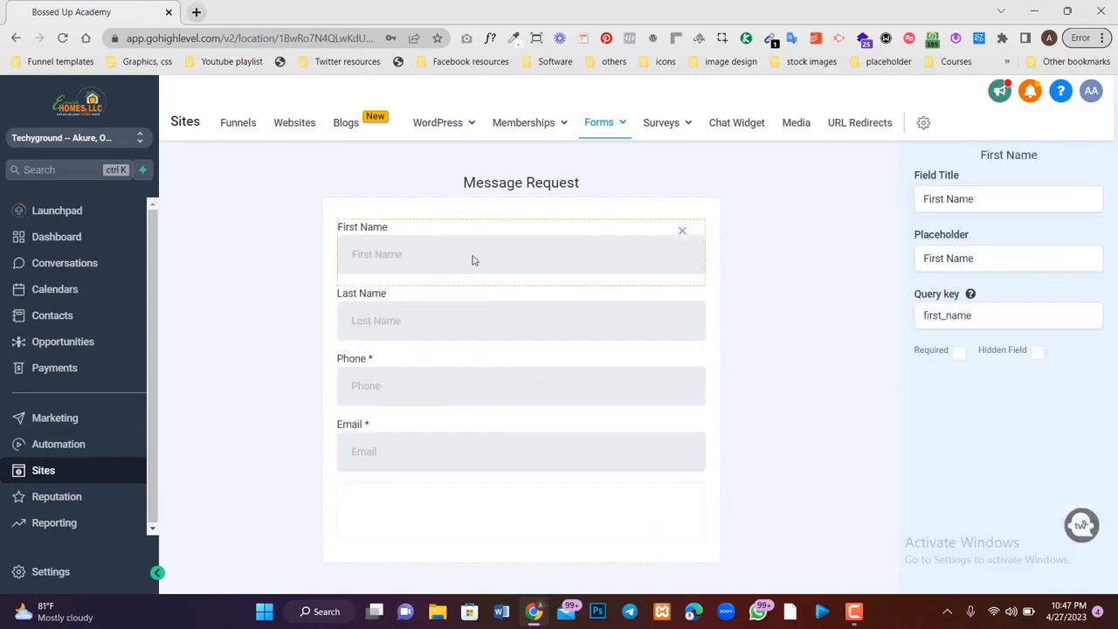
{"action": "left_click", "coordinate": [959, 353]}
{"action": "left_click", "coordinate": [921, 262]}
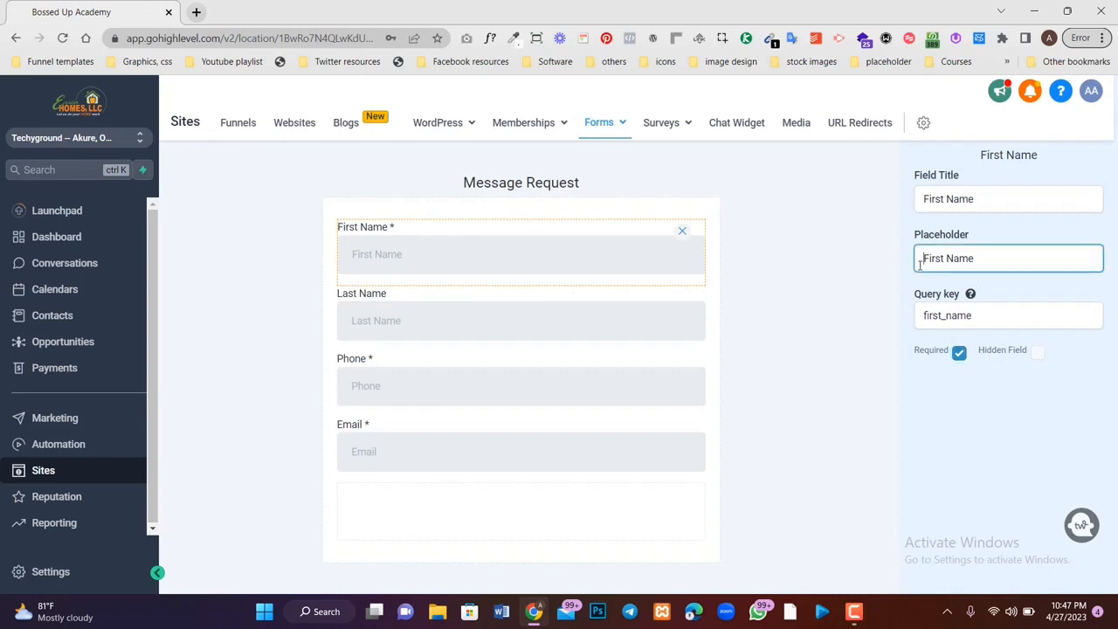
{"action": "type", "text": "Eneter "}
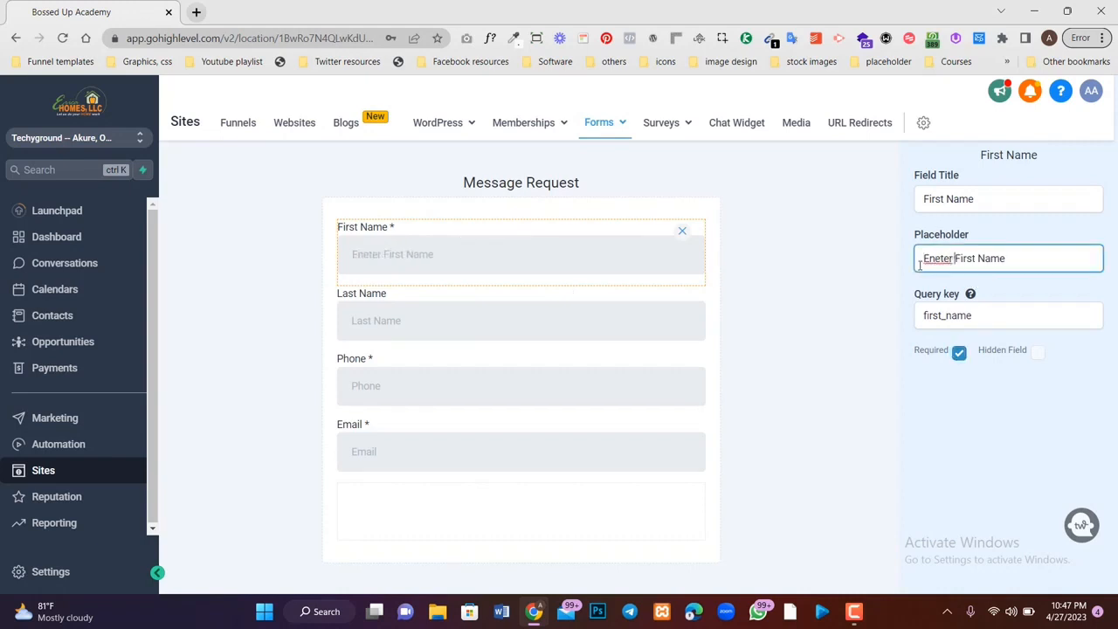
{"action": "type", "text": "You"}
{"action": "key", "text": "BackSpace"}
{"action": "key", "text": "BackSpace"}
{"action": "key", "text": "BackSpace"}
{"action": "key", "text": "BackSpace"}
{"action": "key", "text": "BackSpace"}
{"action": "key", "text": "BackSpace"}
{"action": "key", "text": "BackSpace"}
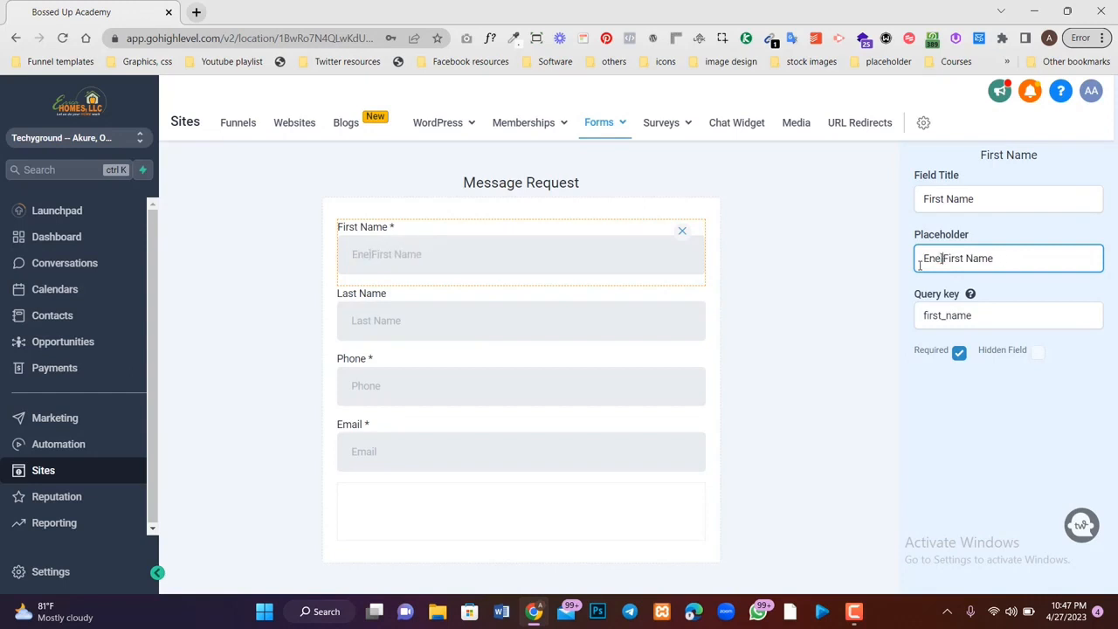
{"action": "key", "text": "BackSpace"}
{"action": "type", "text": "ter Your"}
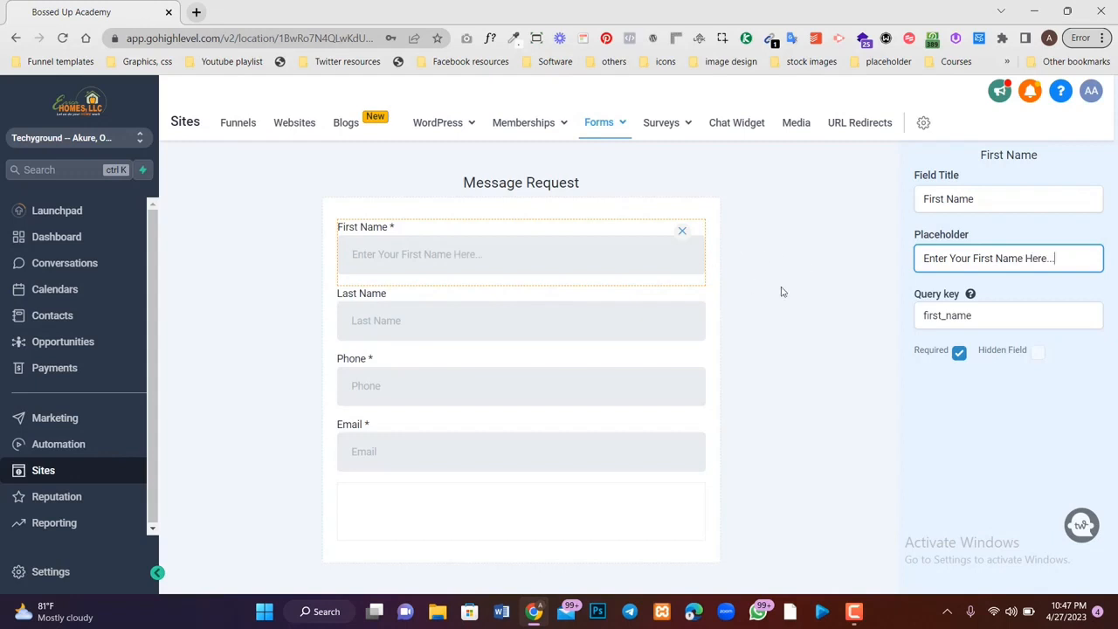
- Make the Last Name field required and set its placeholder to "Enter Your Last Name Here..."
{"action": "left_click", "coordinate": [580, 300]}
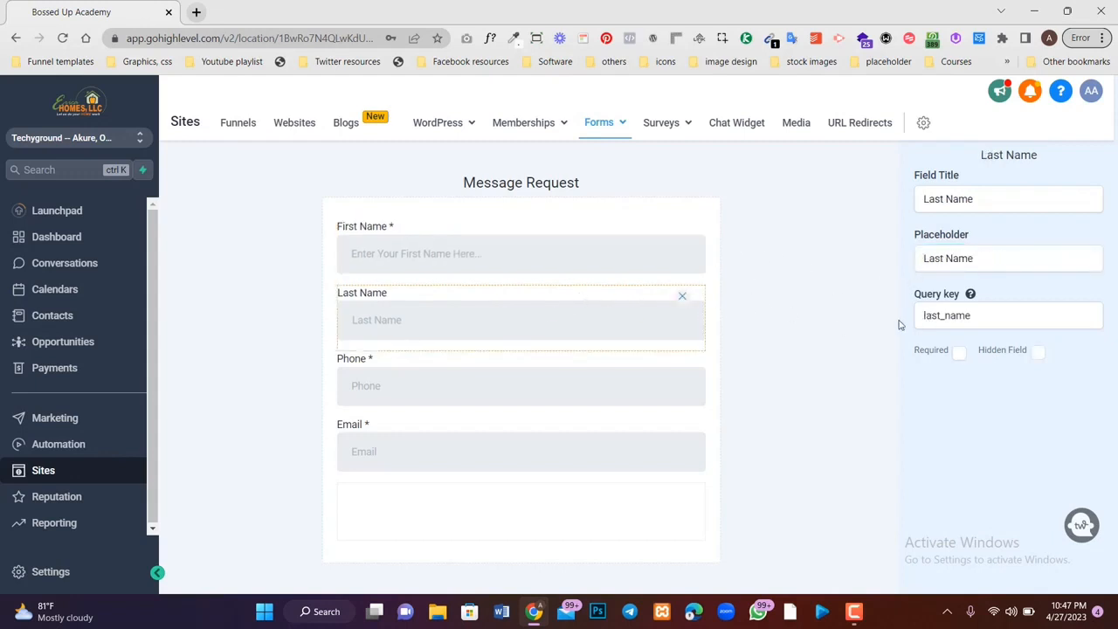
{"action": "left_click", "coordinate": [959, 352]}
{"action": "left_click", "coordinate": [920, 255]}
{"action": "type", "text": "Eneter Y"}
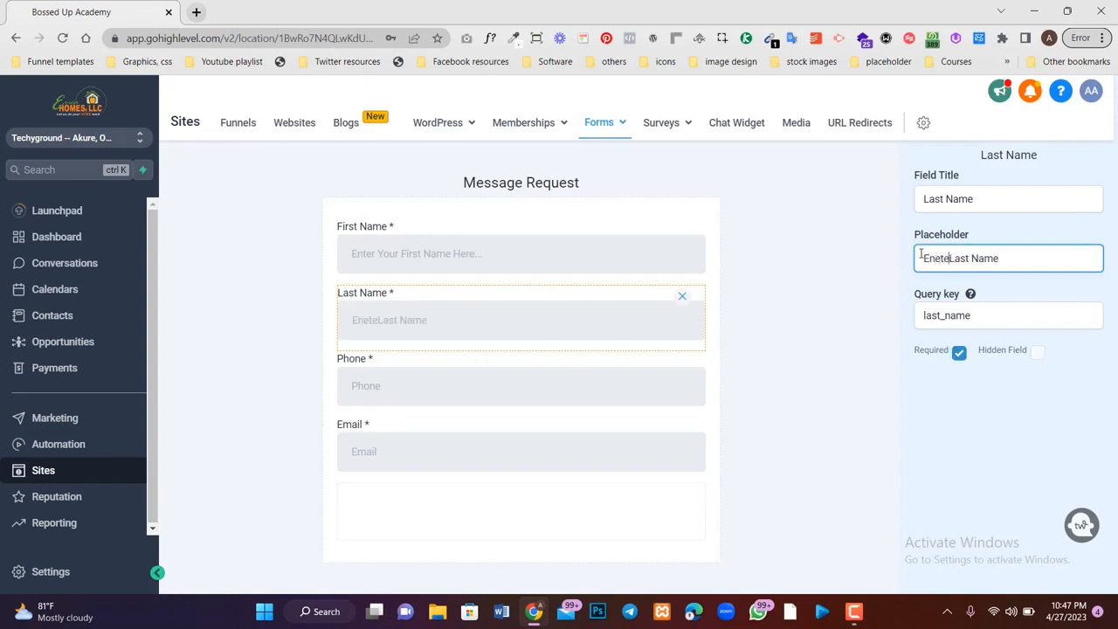
{"action": "key", "text": "BackSpace"}
{"action": "key", "text": "BackSpace"}
{"action": "key", "text": "BackSpace"}
{"action": "key", "text": "BackSpace"}
{"action": "key", "text": "BackSpace"}
{"action": "key", "text": "BackSpace"}
{"action": "type", "text": "ter Your Last"}
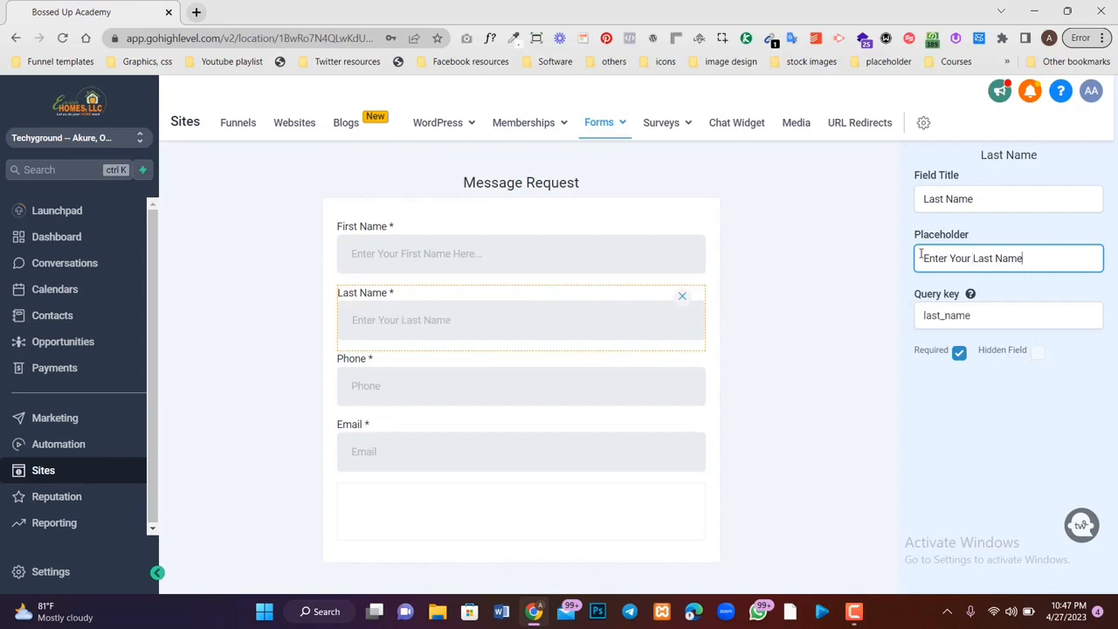
{"action": "type", "text": " Name Here..."}
{"action": "left_click", "coordinate": [824, 271]}
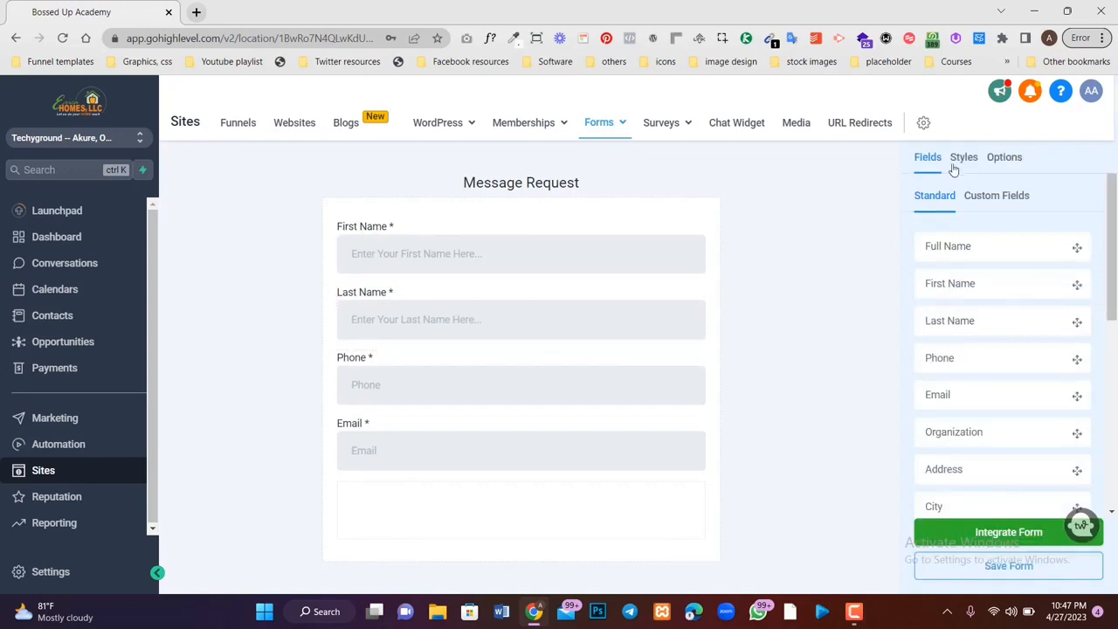
- Hide the field labels and switch the form to the inline layout in its style settings
{"action": "left_click", "coordinate": [1009, 168]}
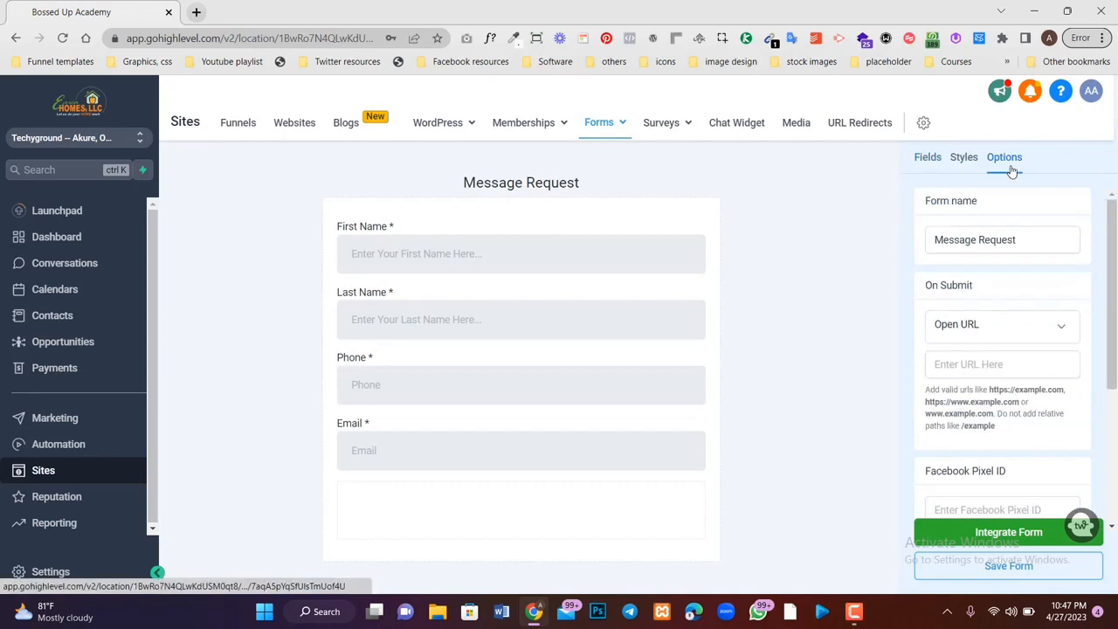
{"action": "left_click", "coordinate": [964, 163]}
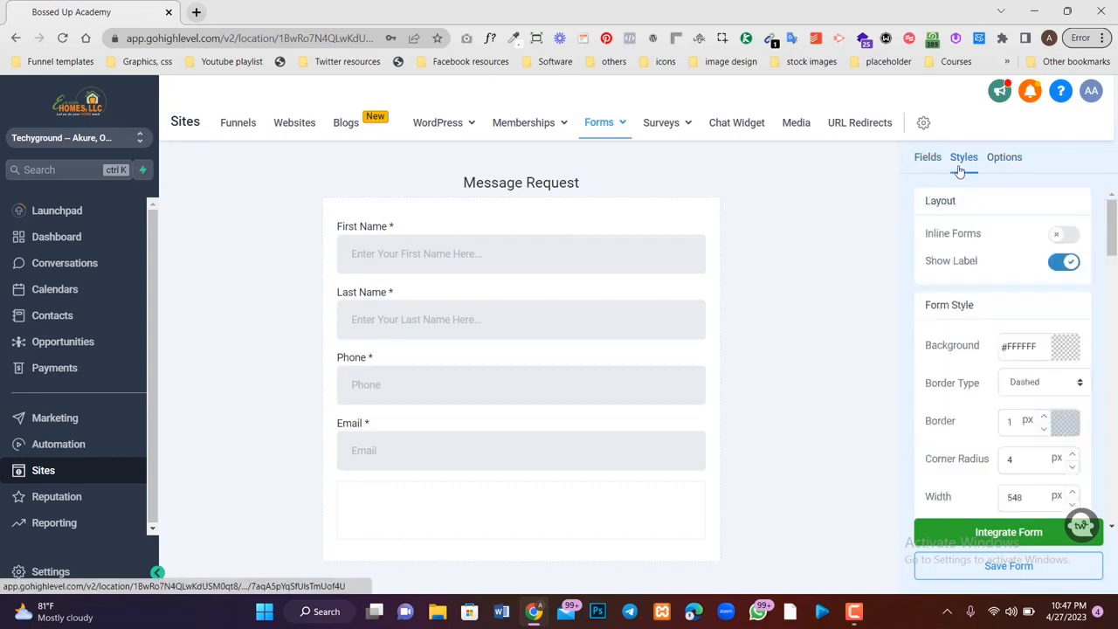
{"action": "left_click", "coordinate": [1063, 271]}
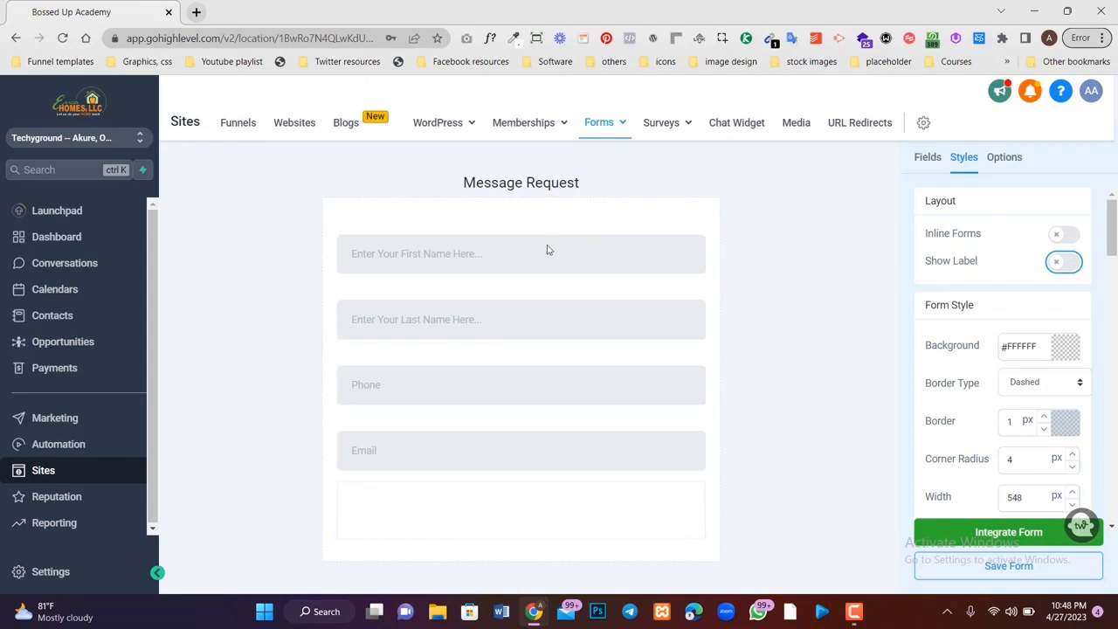
{"action": "left_click", "coordinate": [1062, 240]}
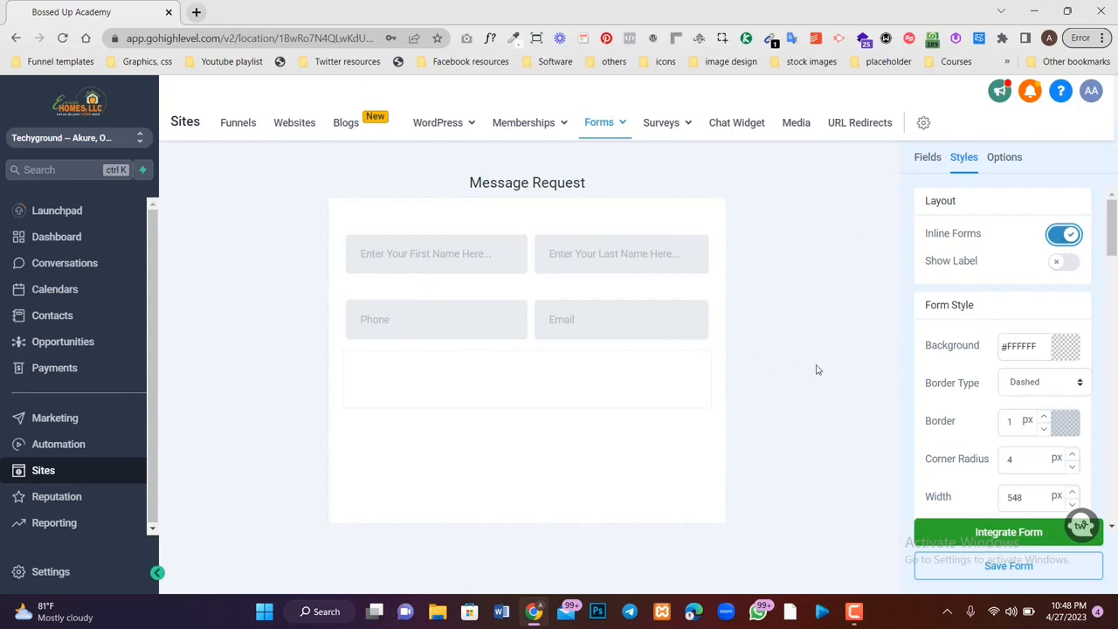
- Look through the full list of standard fields that can be added to the form
{"action": "left_click", "coordinate": [939, 160]}
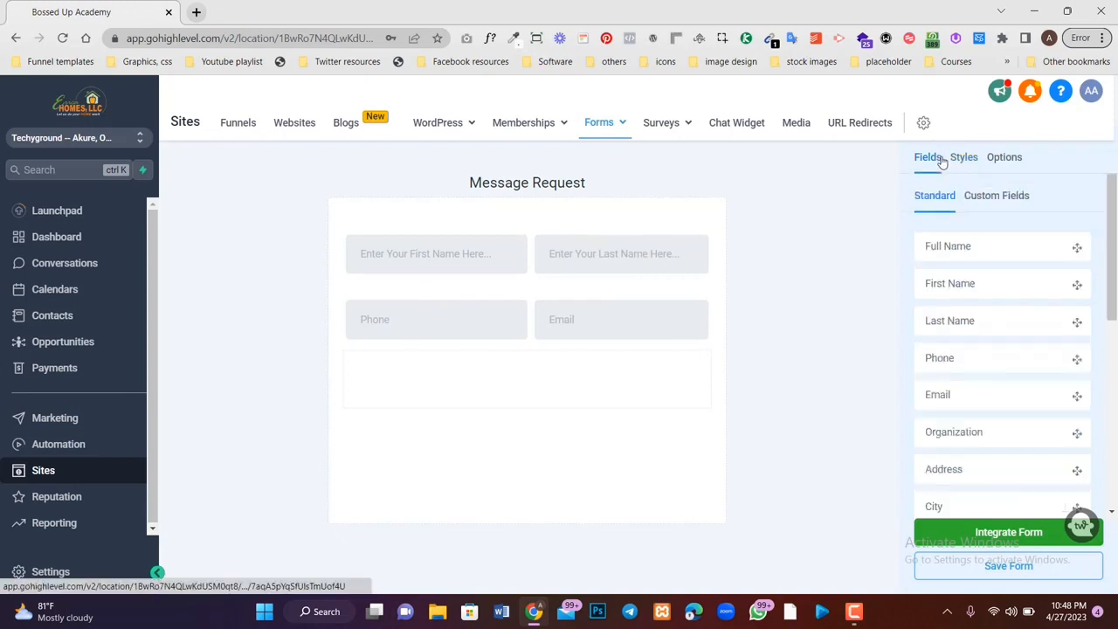
{"action": "scroll", "coordinate": [952, 342], "scroll_direction": "down", "scroll_amount": 5}
{"action": "scroll", "coordinate": [951, 342], "scroll_direction": "up", "scroll_amount": 5}
{"action": "scroll", "coordinate": [953, 343], "scroll_direction": "down", "scroll_amount": 3}
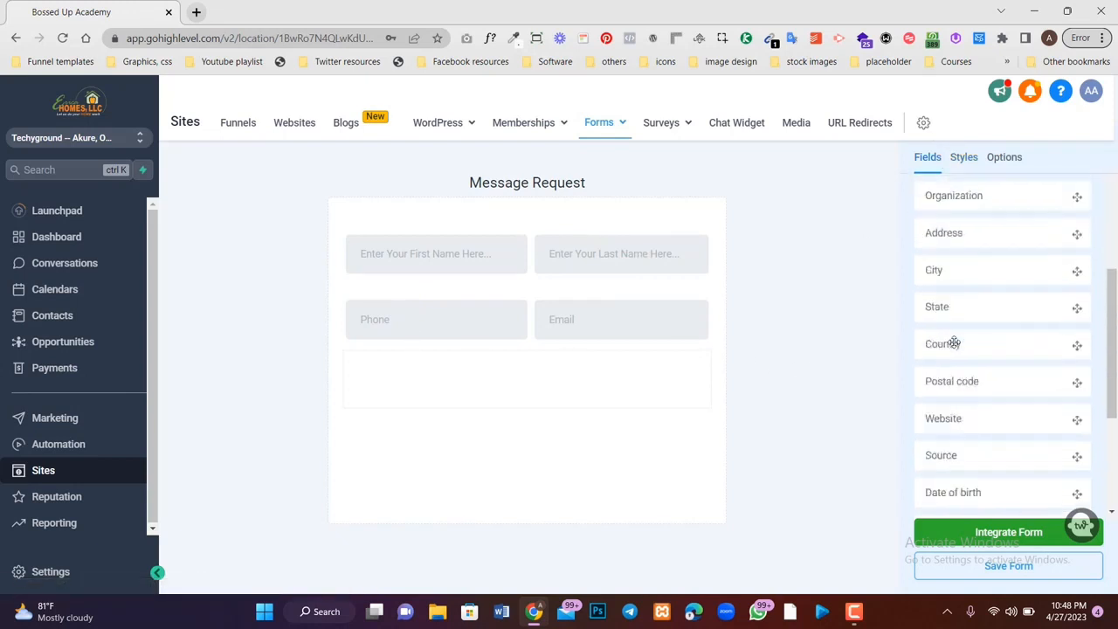
{"action": "scroll", "coordinate": [954, 343], "scroll_direction": "down", "scroll_amount": 3}
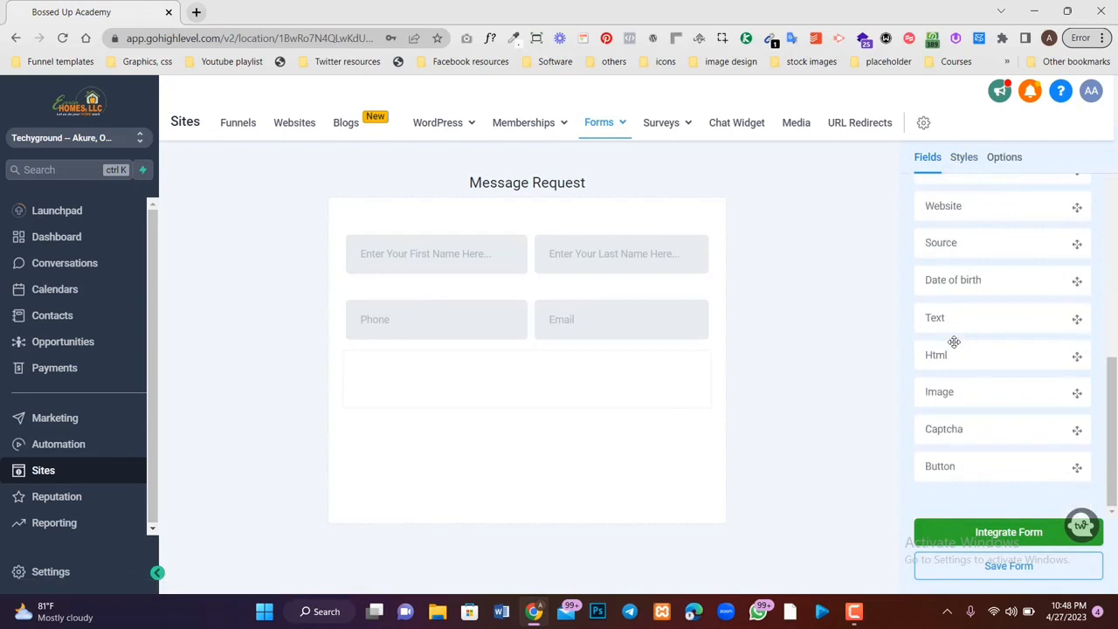
{"action": "scroll", "coordinate": [953, 342], "scroll_direction": "up", "scroll_amount": 5}
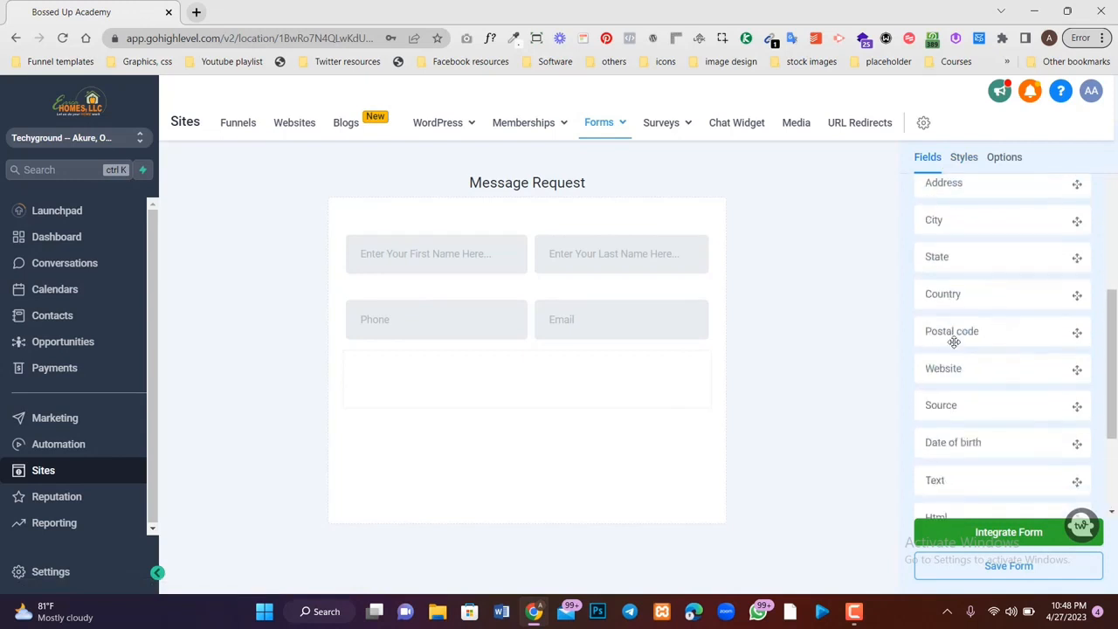
{"action": "scroll", "coordinate": [953, 342], "scroll_direction": "down", "scroll_amount": 2}
{"action": "scroll", "coordinate": [954, 342], "scroll_direction": "up", "scroll_amount": 2}
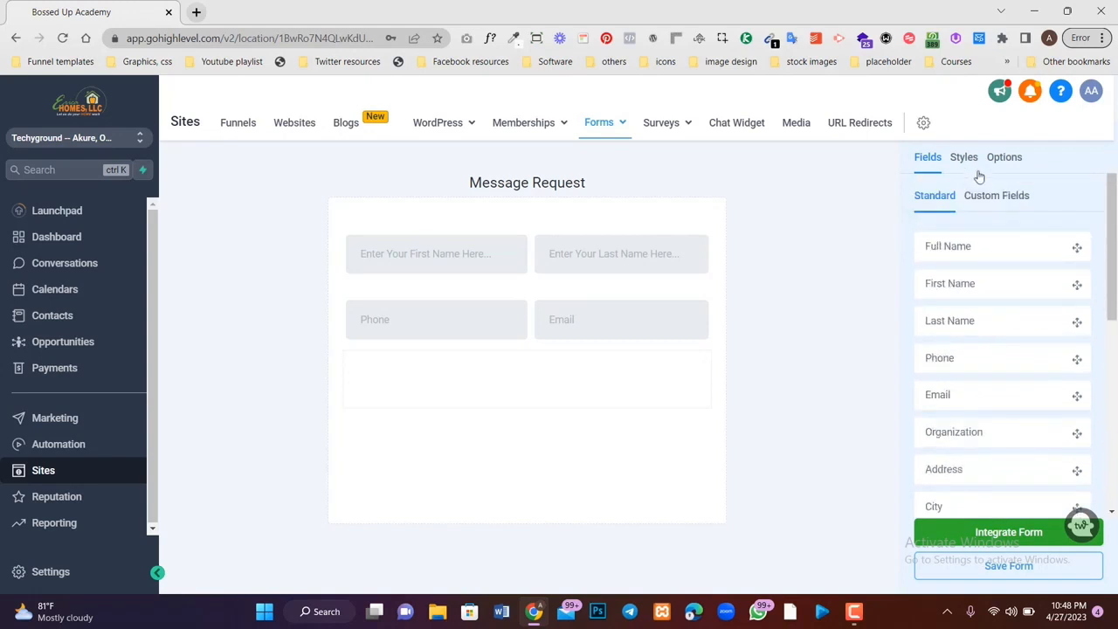
- Start creating a new custom field for the form with the Dropdown (Single) type
{"action": "left_click", "coordinate": [991, 195]}
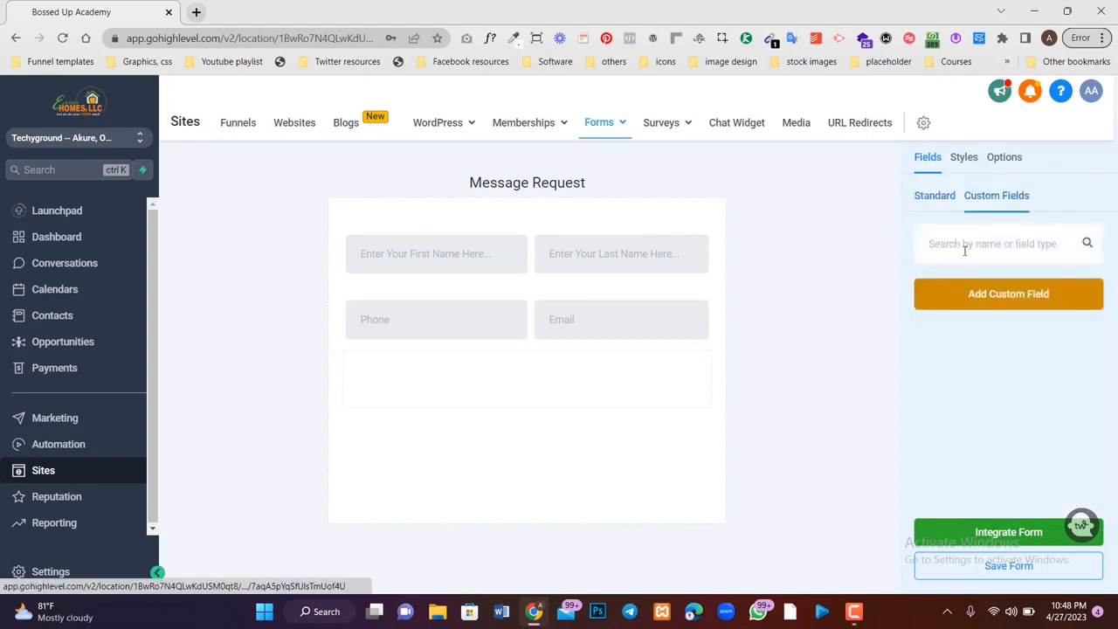
{"action": "left_click", "coordinate": [953, 299]}
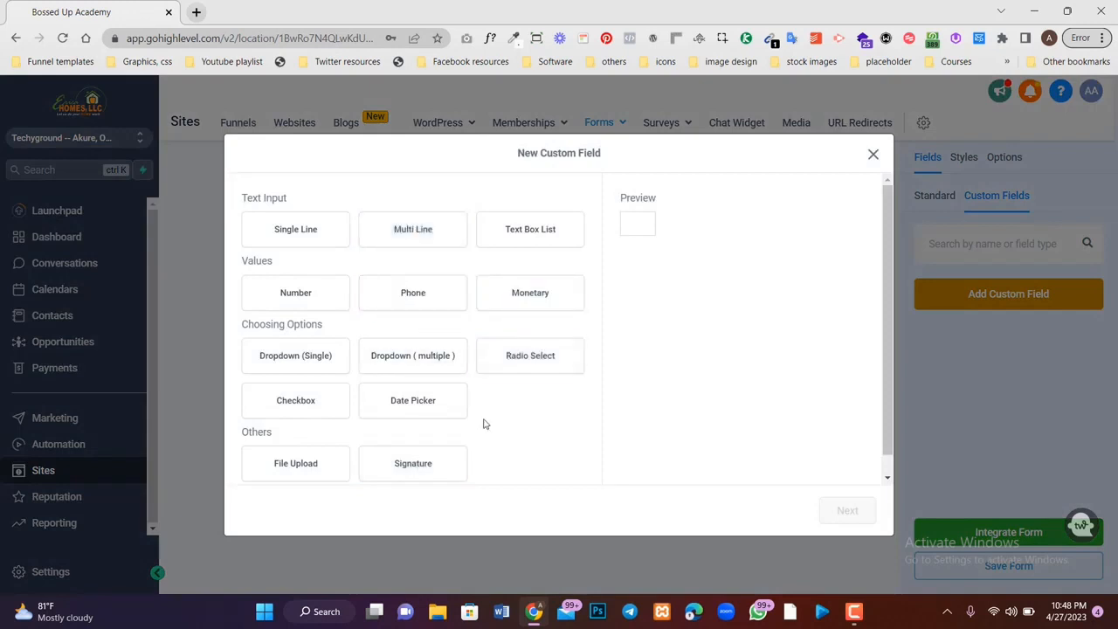
{"action": "left_click", "coordinate": [282, 358]}
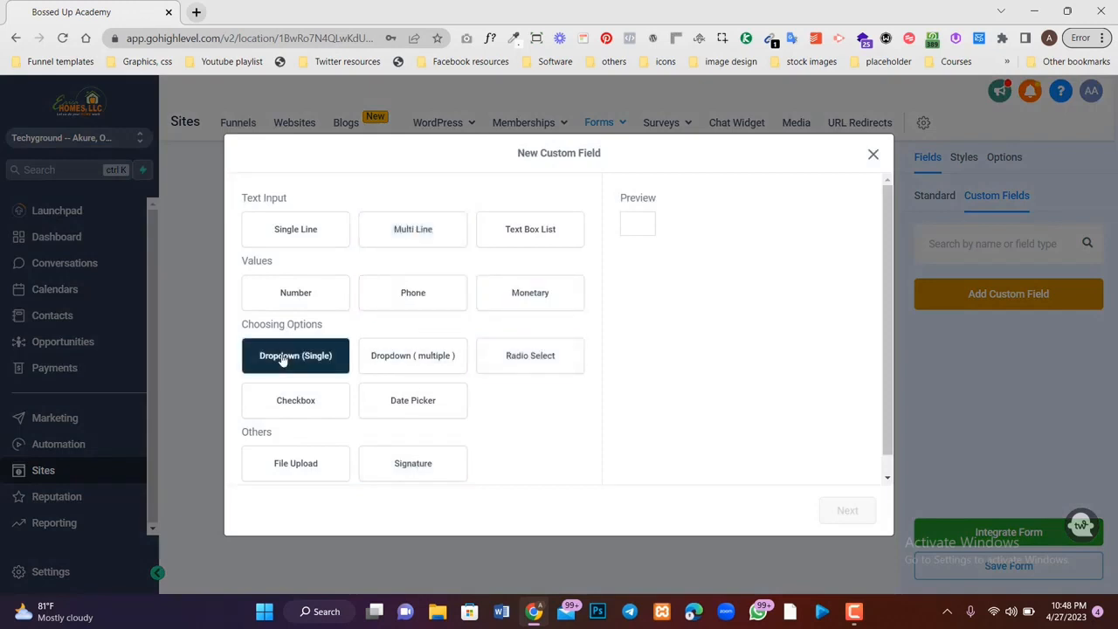
{"action": "left_click", "coordinate": [330, 369]}
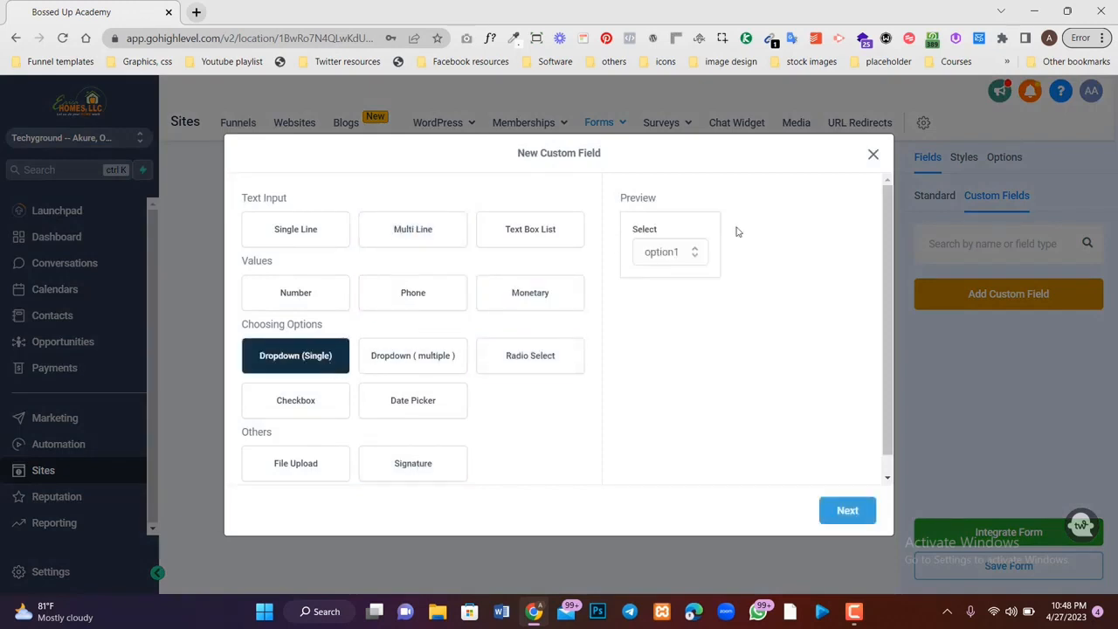
- Try out the previews of the single dropdown, radio select and multiple dropdown field types
{"action": "left_click", "coordinate": [673, 255]}
{"action": "left_click", "coordinate": [522, 347]}
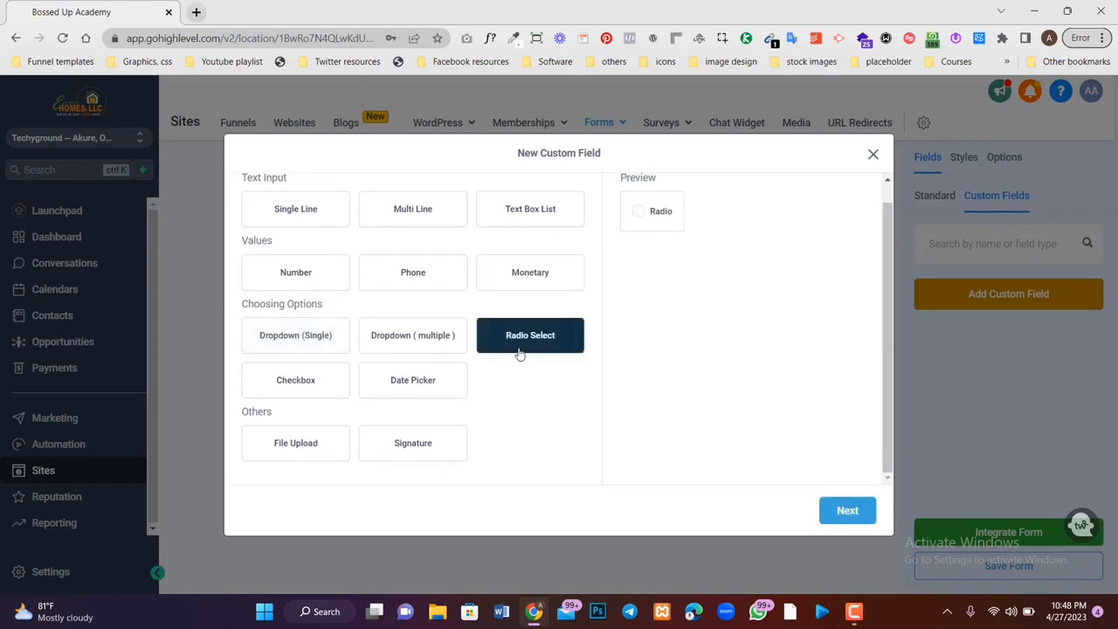
{"action": "left_click", "coordinate": [654, 214]}
{"action": "left_click", "coordinate": [414, 347]}
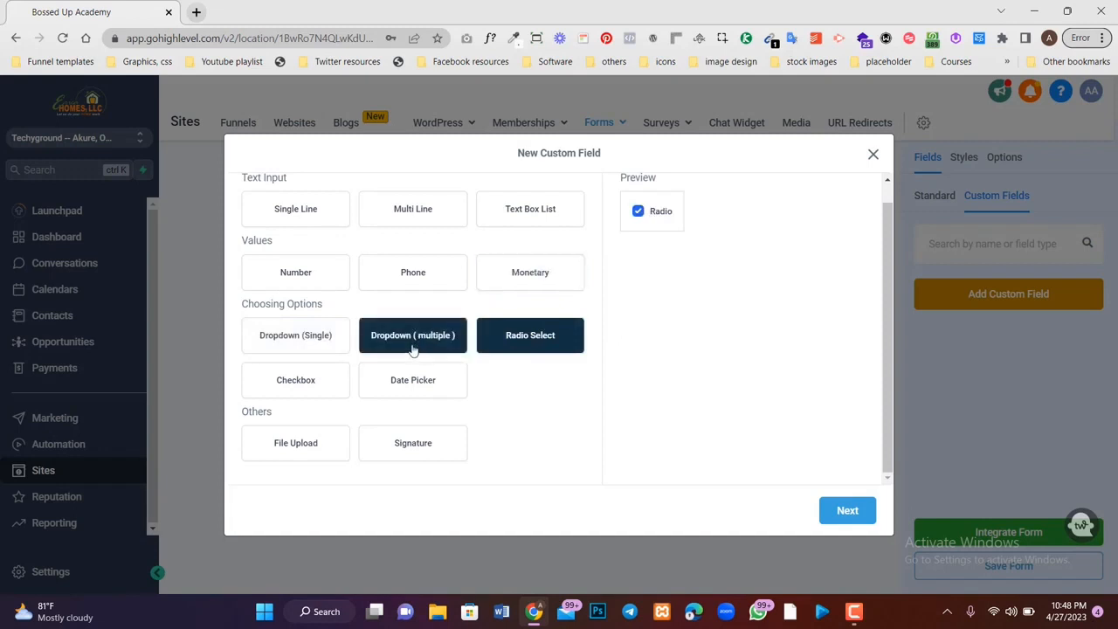
{"action": "left_click", "coordinate": [681, 236]}
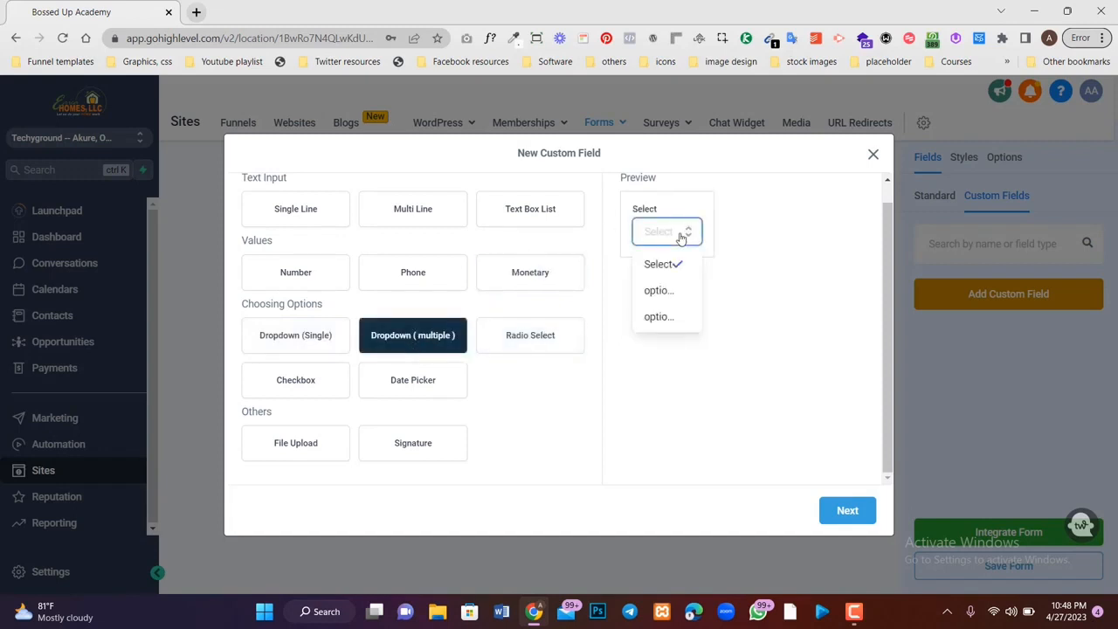
- Choose the Dropdown (Single) type for the custom field and name it "Gender"
{"action": "left_click", "coordinate": [267, 352]}
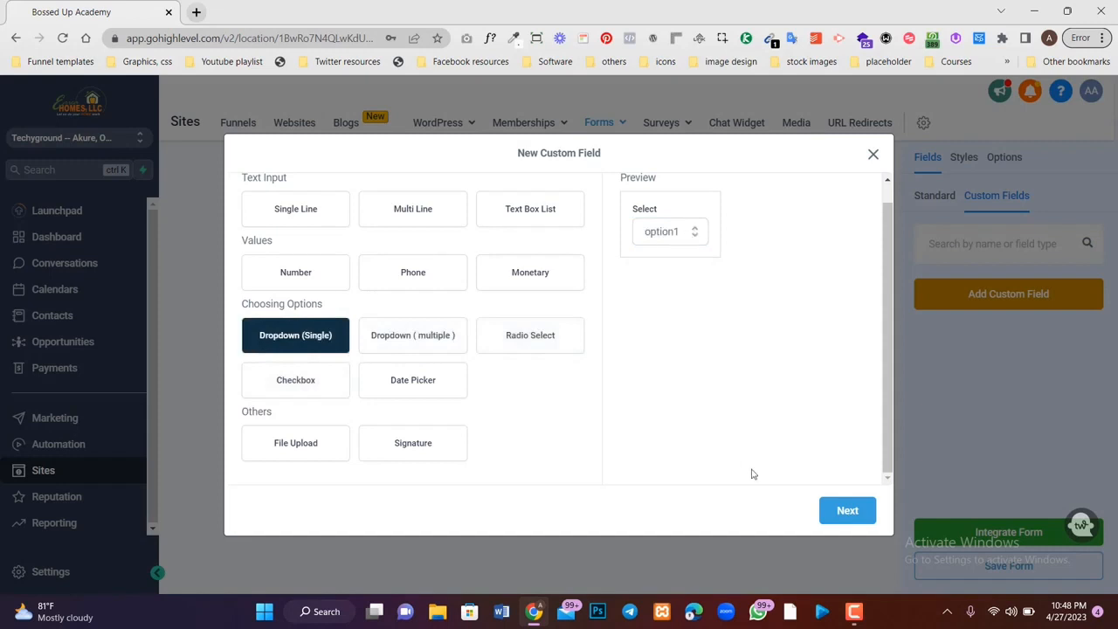
{"action": "left_click", "coordinate": [846, 511]}
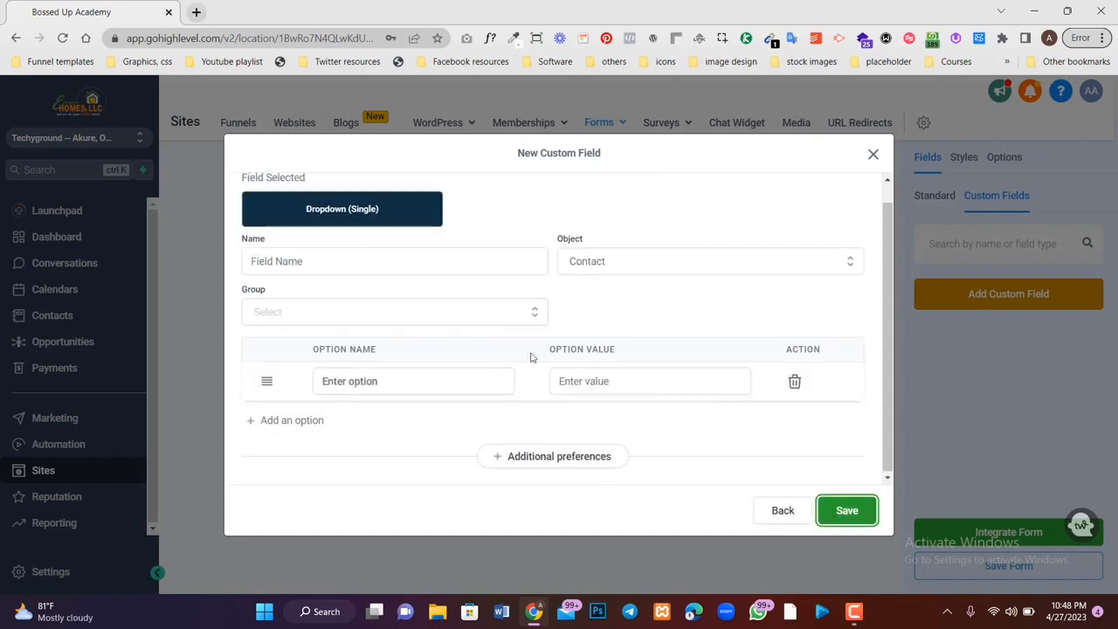
{"action": "left_click", "coordinate": [323, 260]}
{"action": "type", "text": "agen"}
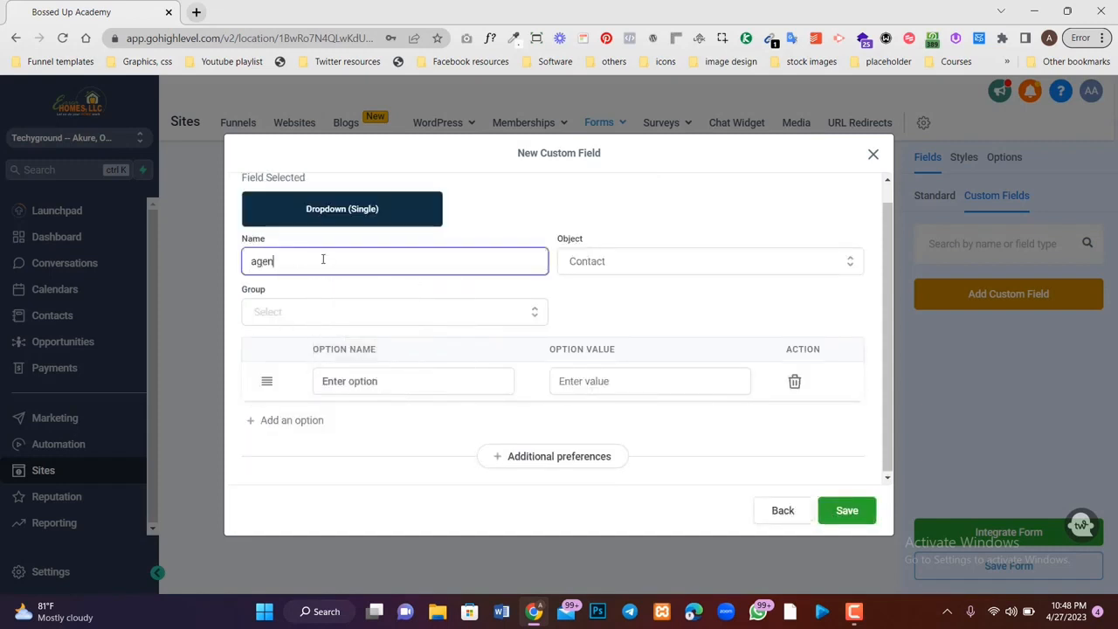
{"action": "key", "text": "BackSpace"}
{"action": "key", "text": "BackSpace"}
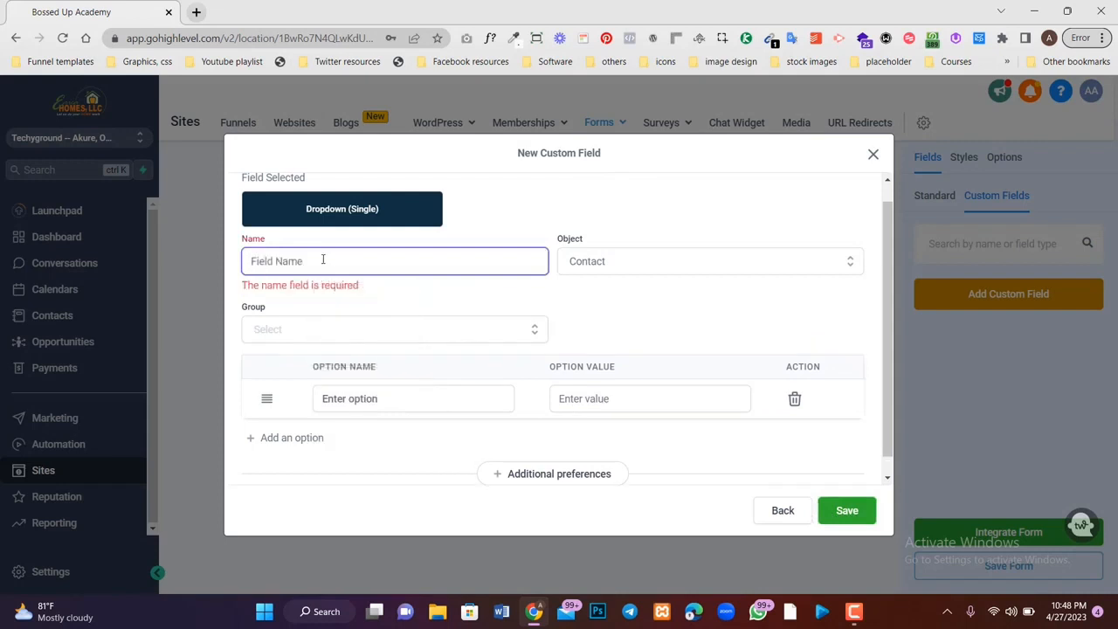
{"action": "type", "text": "Gender"}
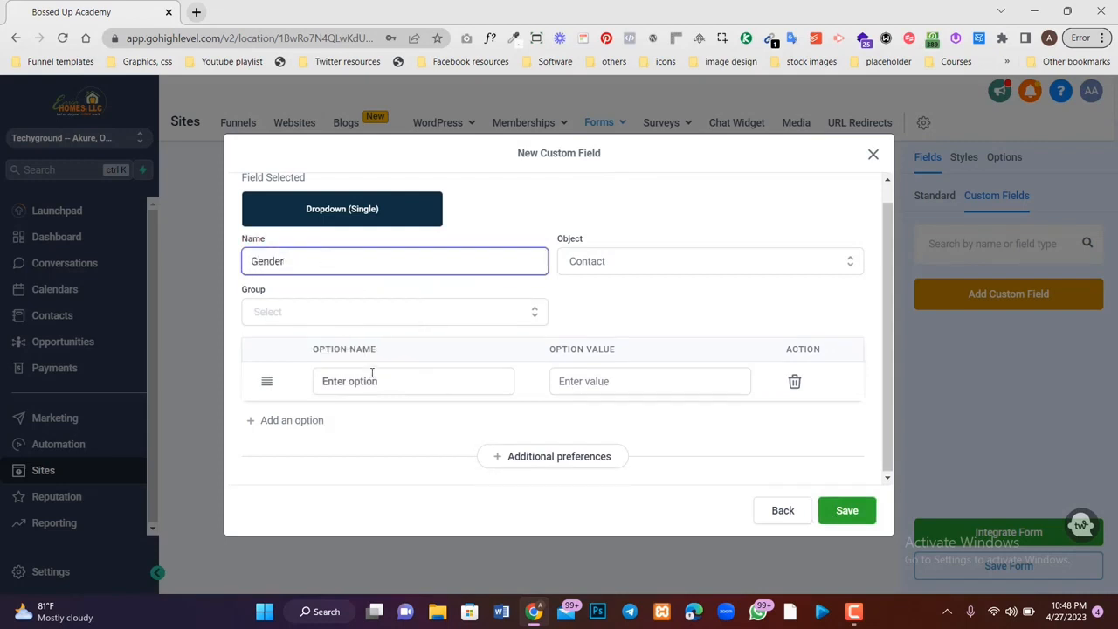
- Give the Gender dropdown the two options "Male" and "Female"
{"action": "left_click", "coordinate": [371, 372]}
{"action": "type", "text": "Makle"}
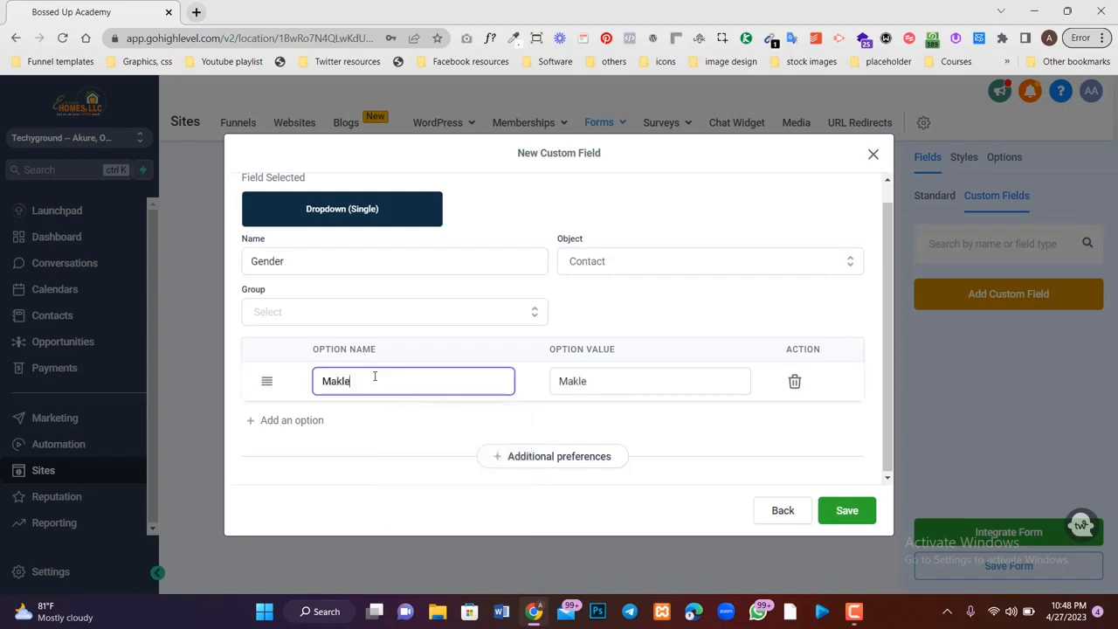
{"action": "type", "text": "le"}
{"action": "double_click", "coordinate": [306, 427]}
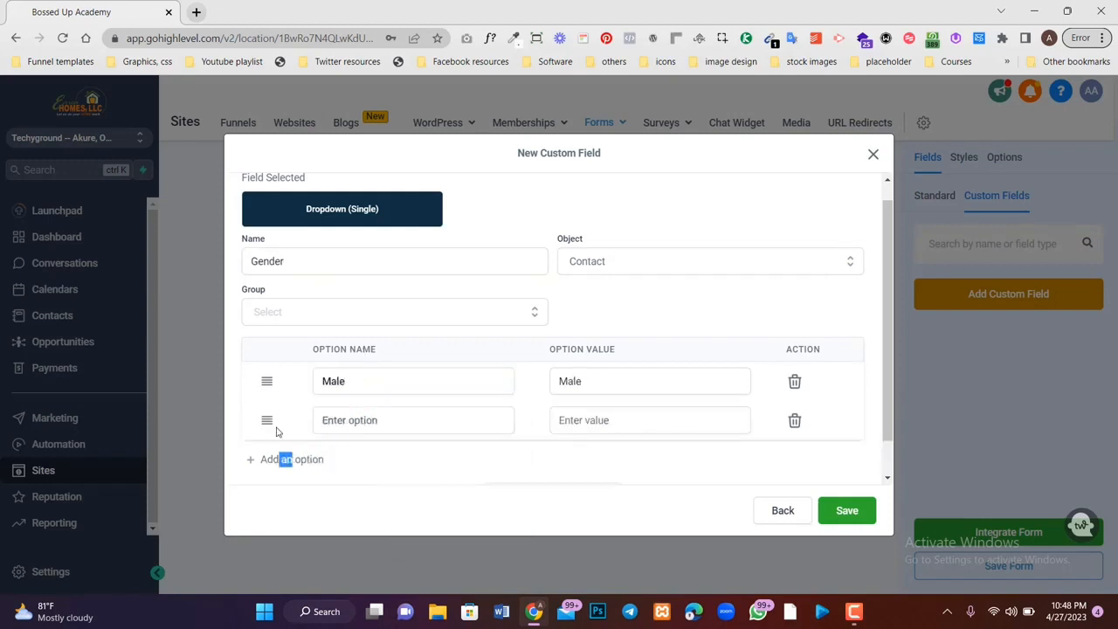
{"action": "left_click", "coordinate": [278, 431]}
{"action": "left_click", "coordinate": [355, 423]}
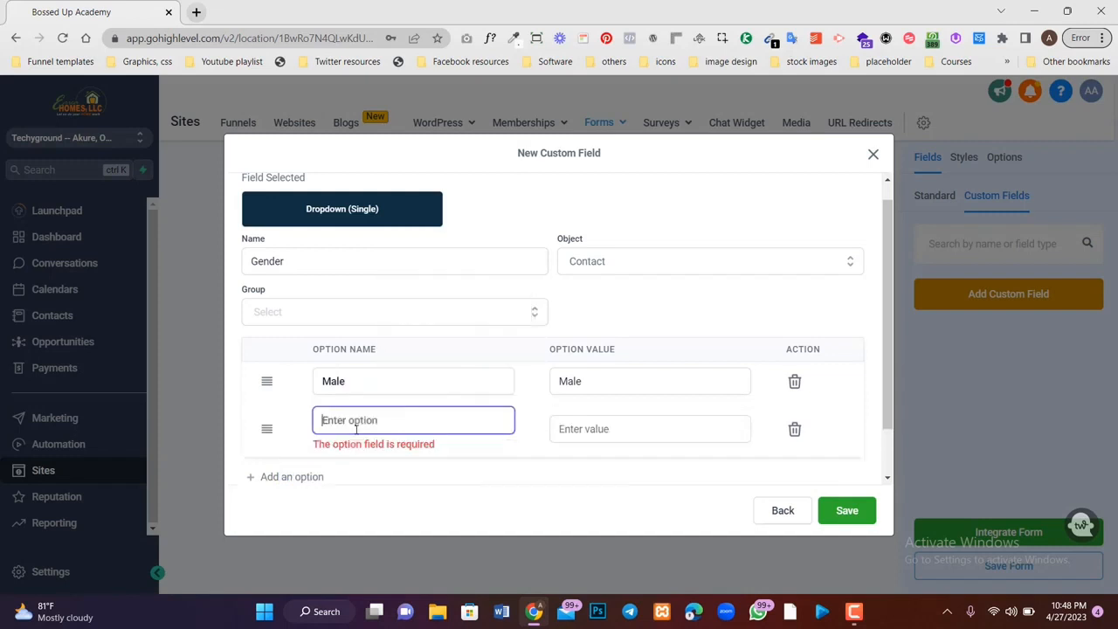
{"action": "type", "text": "Female"}
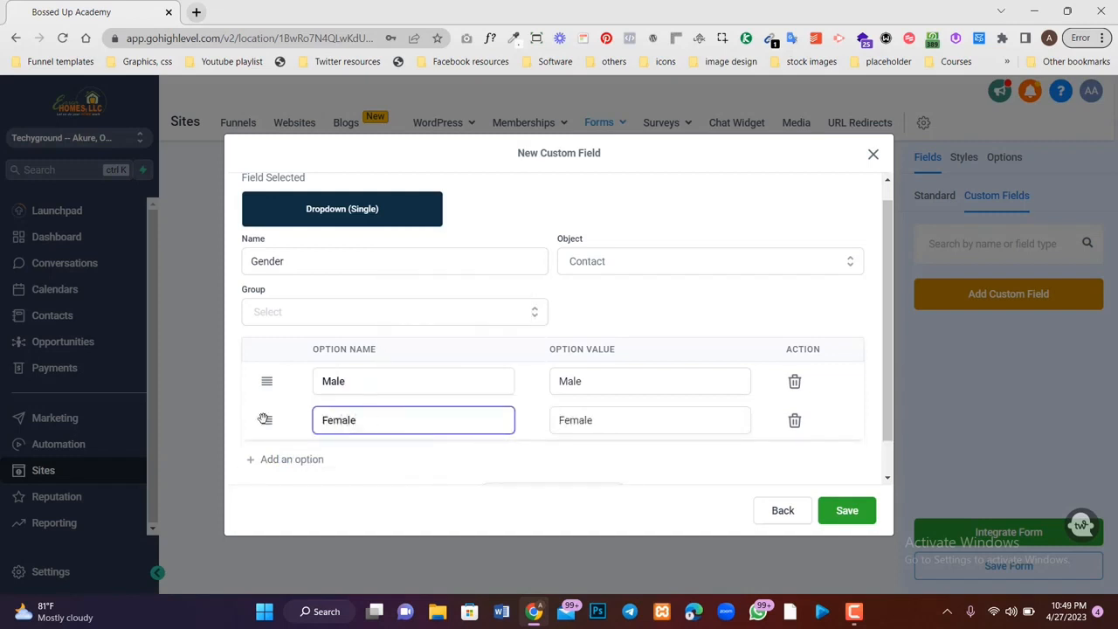
{"action": "mouse_move", "coordinate": [265, 420]}
{"action": "left_mouse_down"}
{"action": "mouse_move", "coordinate": [260, 377]}
{"action": "mouse_move", "coordinate": [267, 429]}
{"action": "left_mouse_up"}
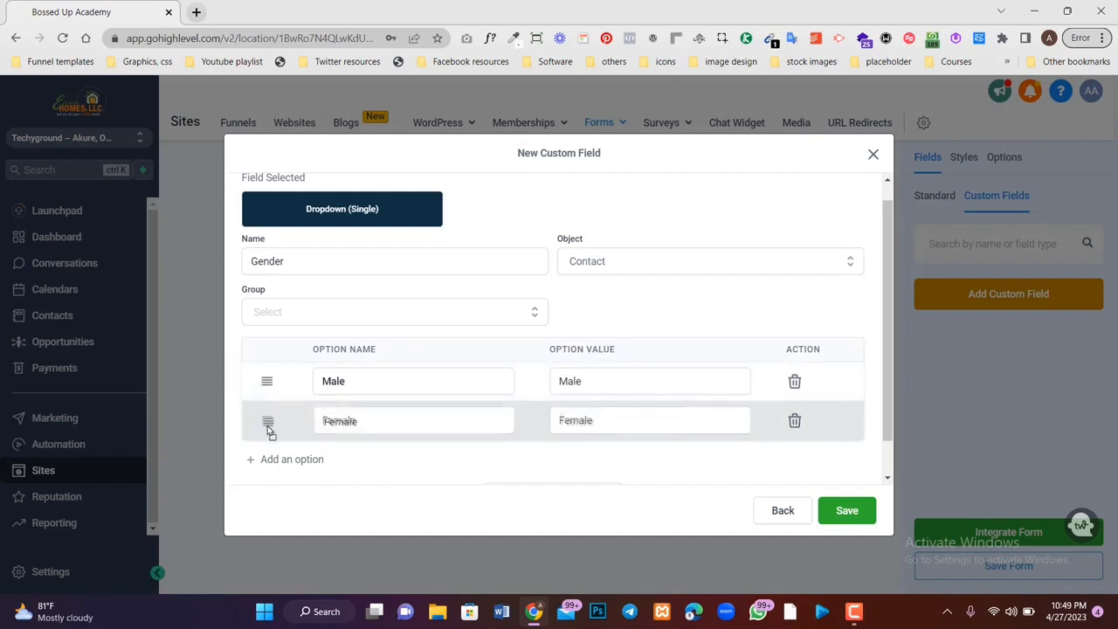
- Assign the Gender field to the General Info group and save it
{"action": "left_click", "coordinate": [349, 306]}
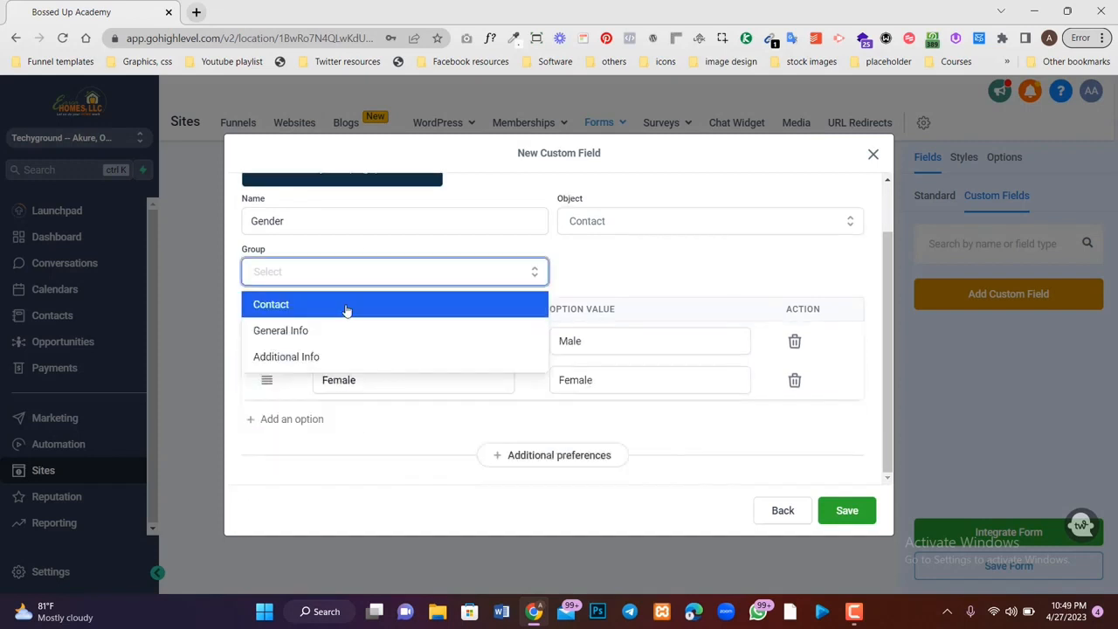
{"action": "left_click", "coordinate": [293, 336]}
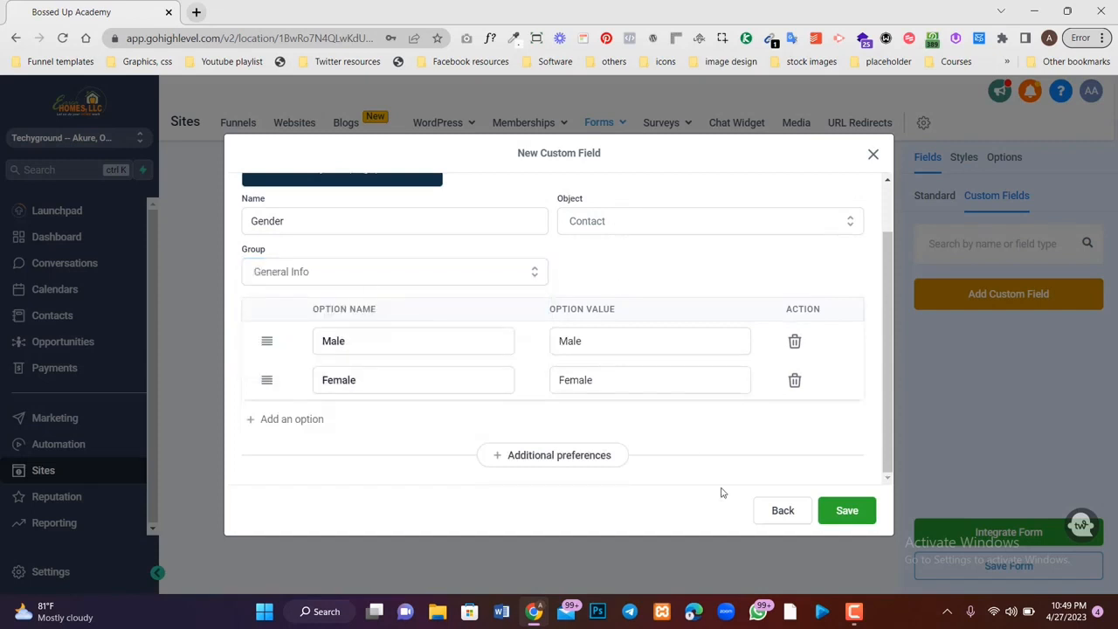
{"action": "left_click", "coordinate": [842, 511]}
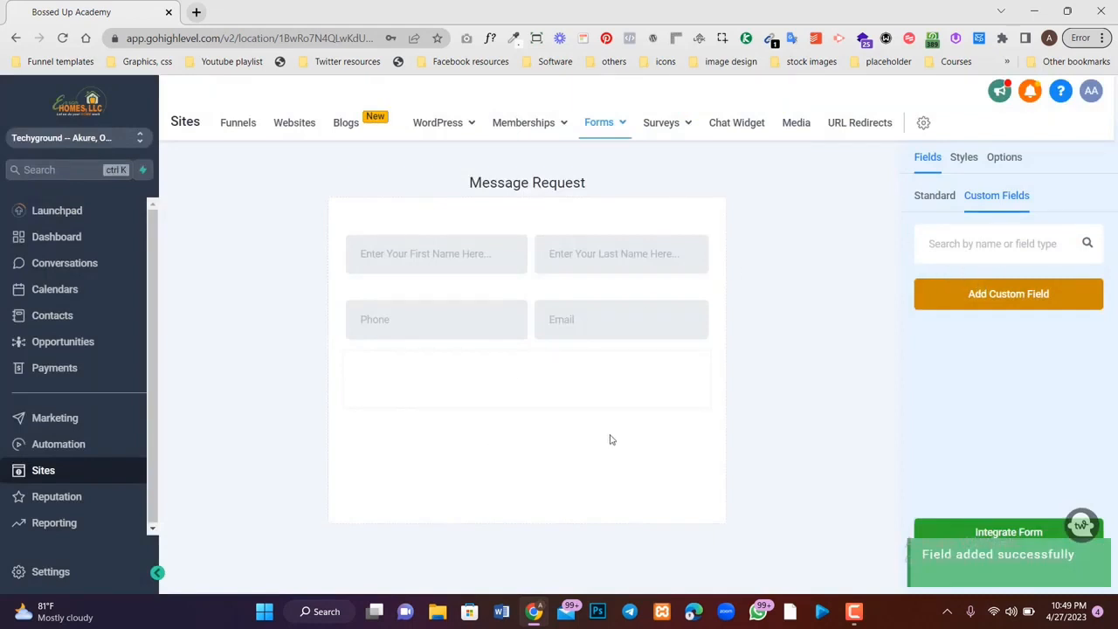
- Look for the new Gender field among the custom fields by searching for "gen", and clear the search
{"action": "left_click", "coordinate": [970, 248]}
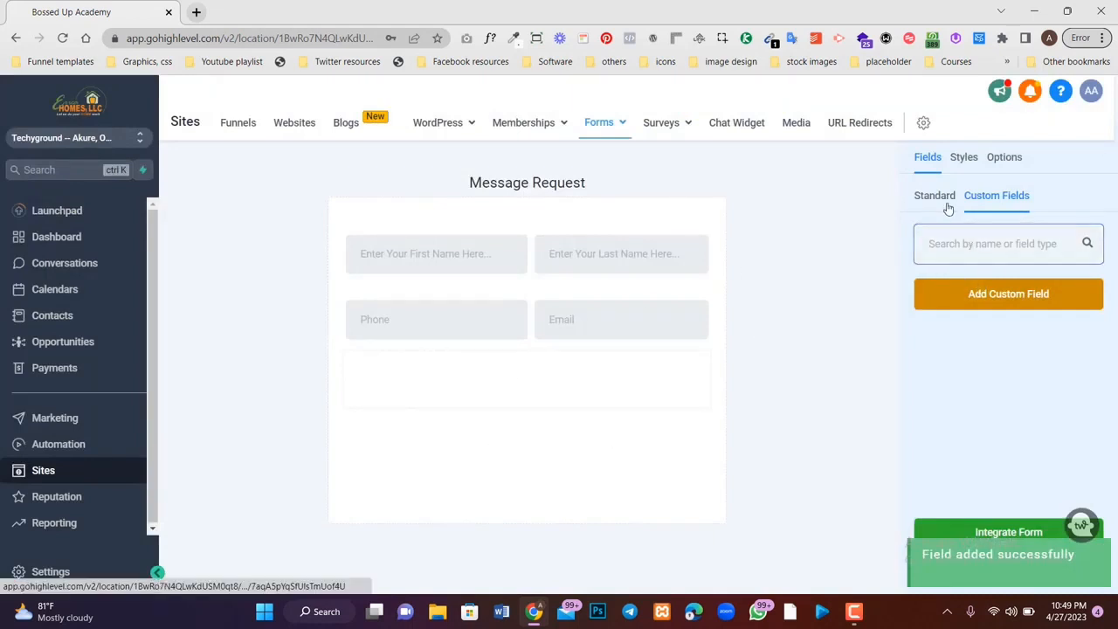
{"action": "left_click", "coordinate": [1011, 202]}
{"action": "left_click", "coordinate": [991, 297]}
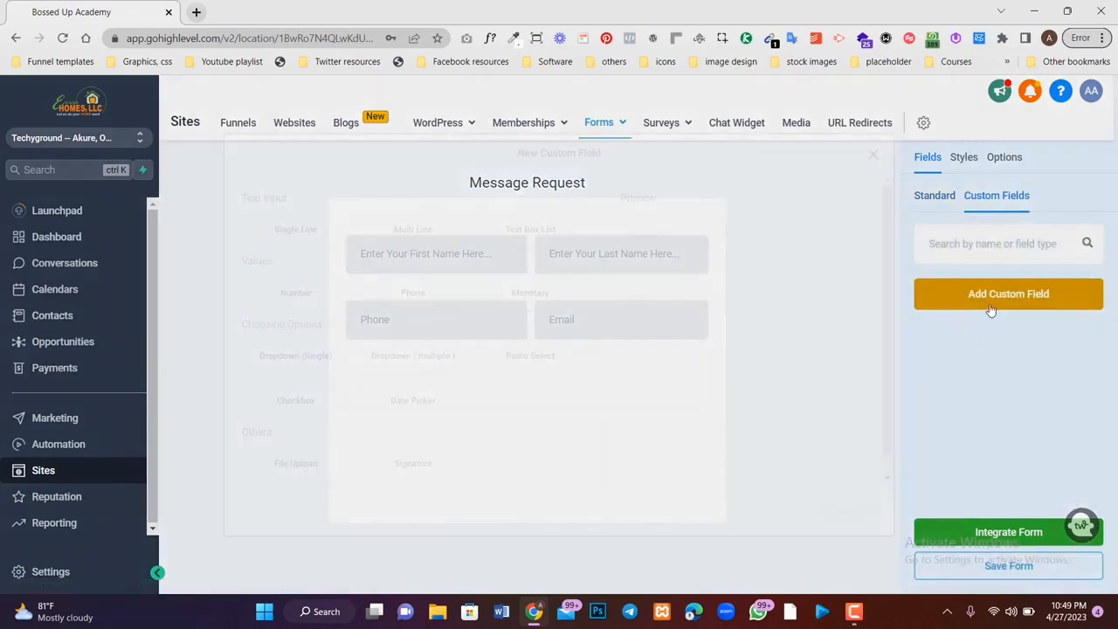
{"action": "left_click", "coordinate": [872, 156]}
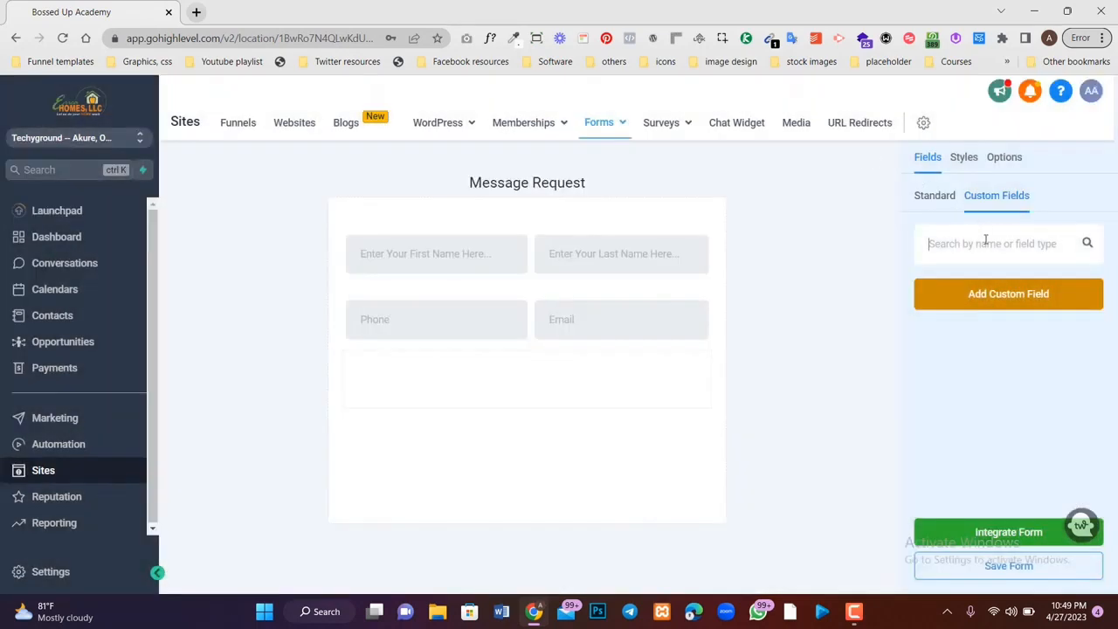
{"action": "left_click", "coordinate": [985, 240]}
{"action": "type", "text": "gen"}
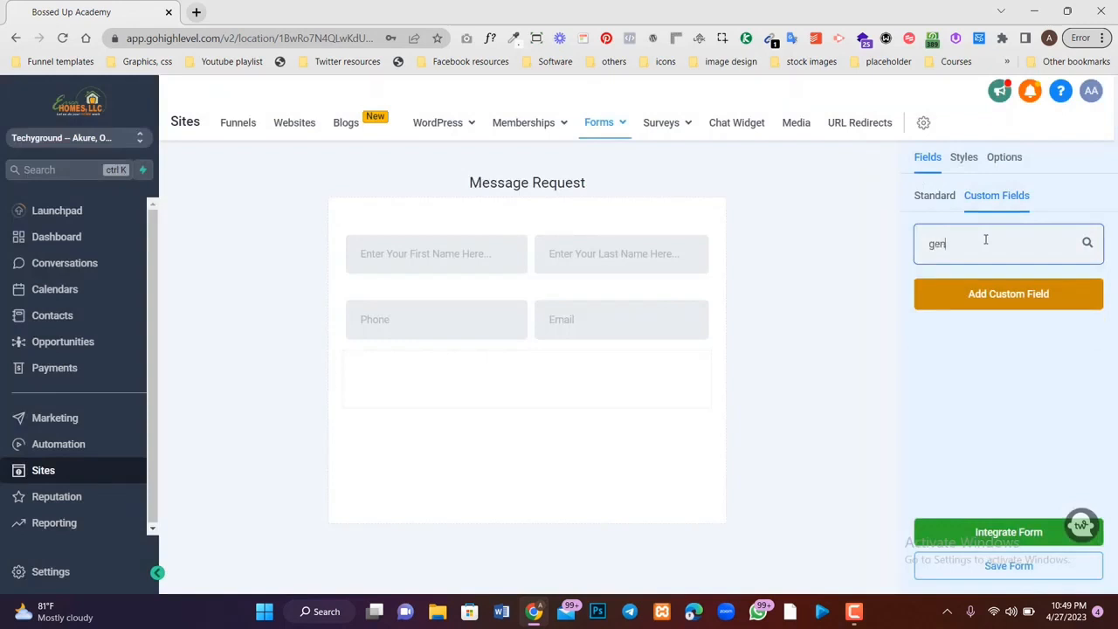
{"action": "key", "text": "BackSpace"}
{"action": "key", "text": "BackSpace"}
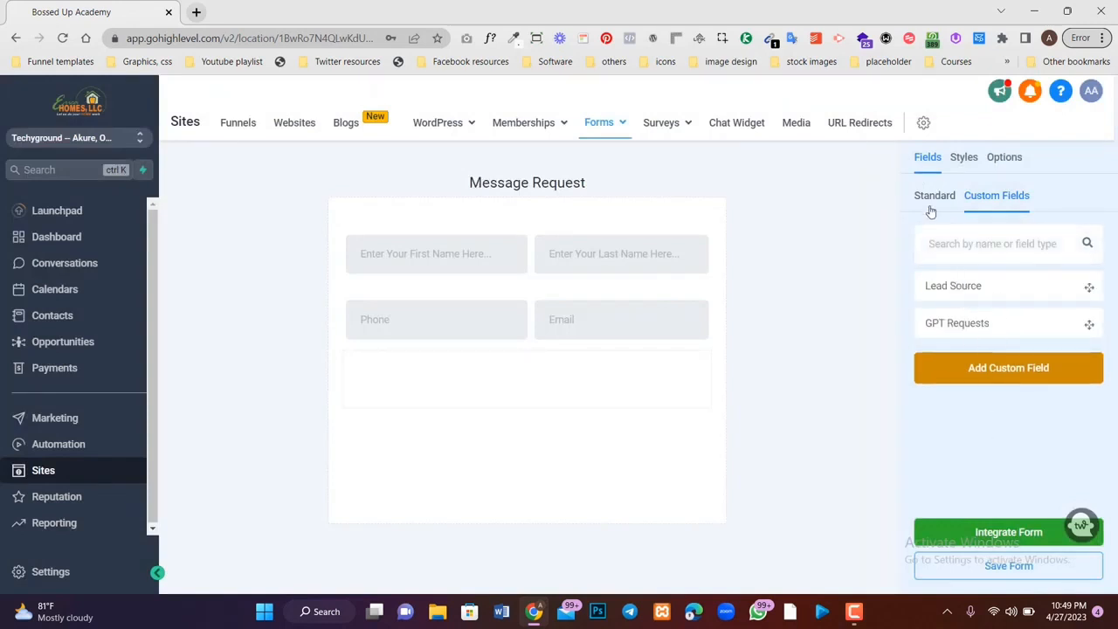
- Create another custom field of the Dropdown (Single) type and name it "Gender"
{"action": "left_click", "coordinate": [931, 199]}
{"action": "left_click", "coordinate": [996, 197]}
{"action": "left_click", "coordinate": [946, 368]}
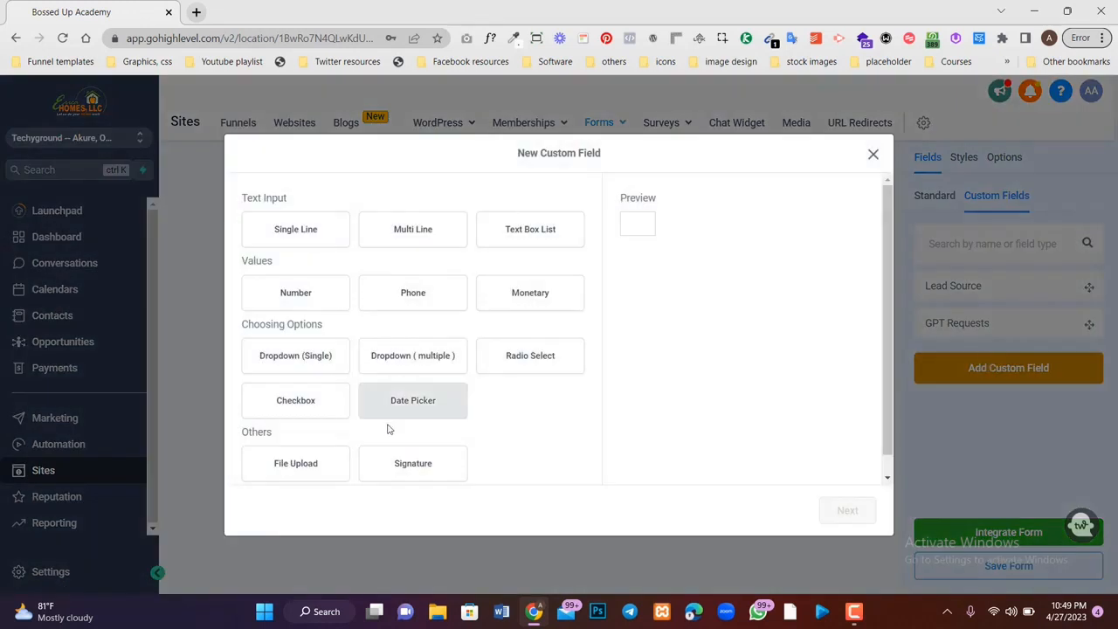
{"action": "left_click", "coordinate": [319, 360]}
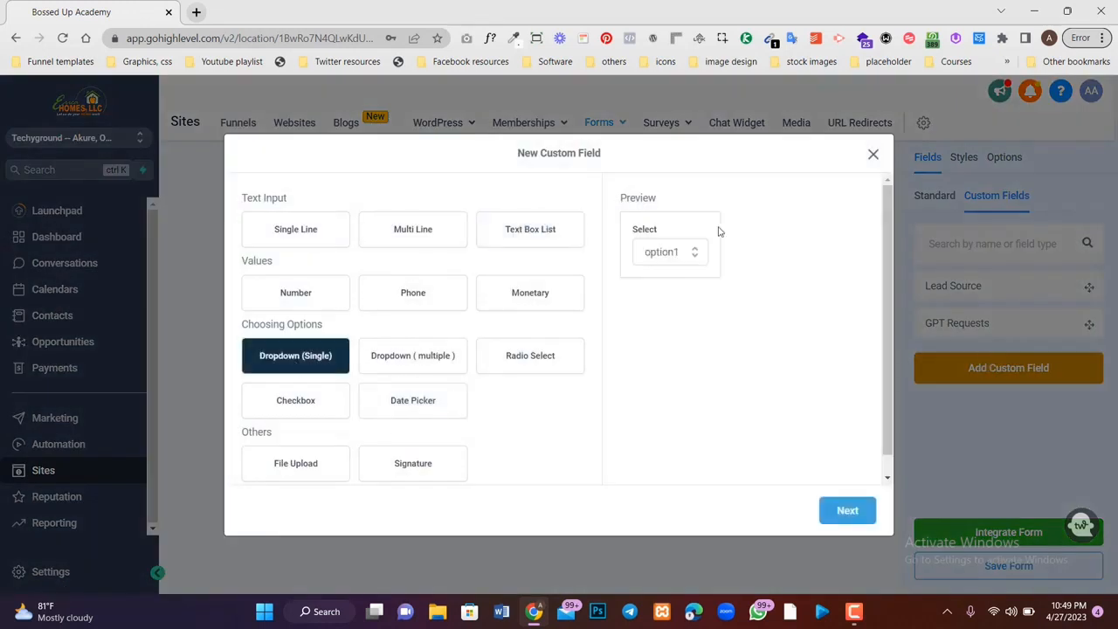
{"action": "left_click", "coordinate": [676, 249]}
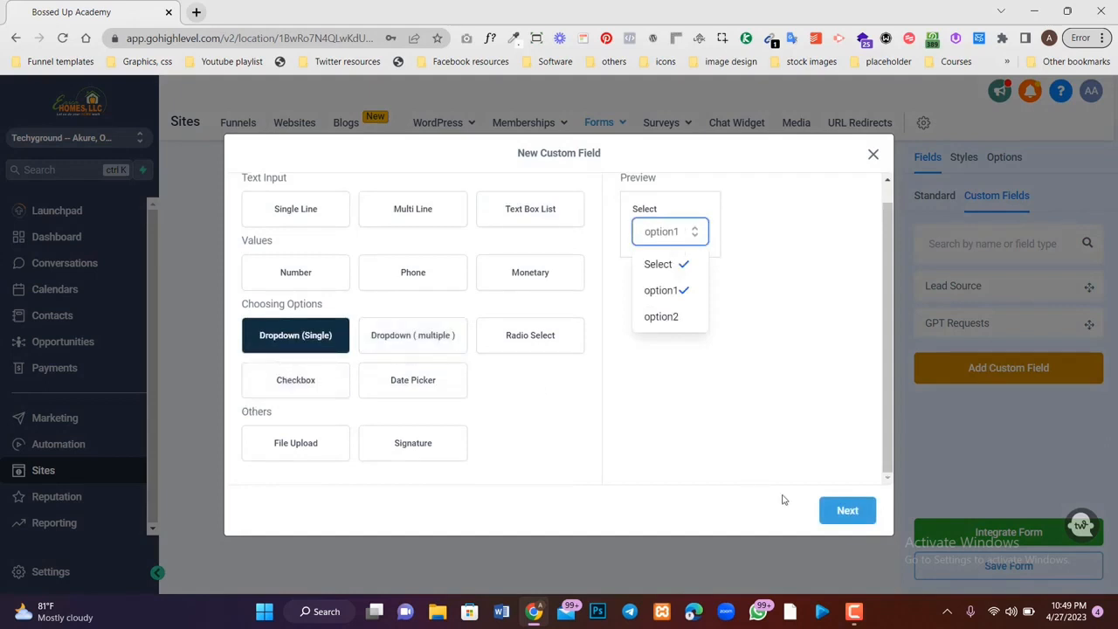
{"action": "left_click", "coordinate": [847, 509]}
{"action": "left_click", "coordinate": [367, 262]}
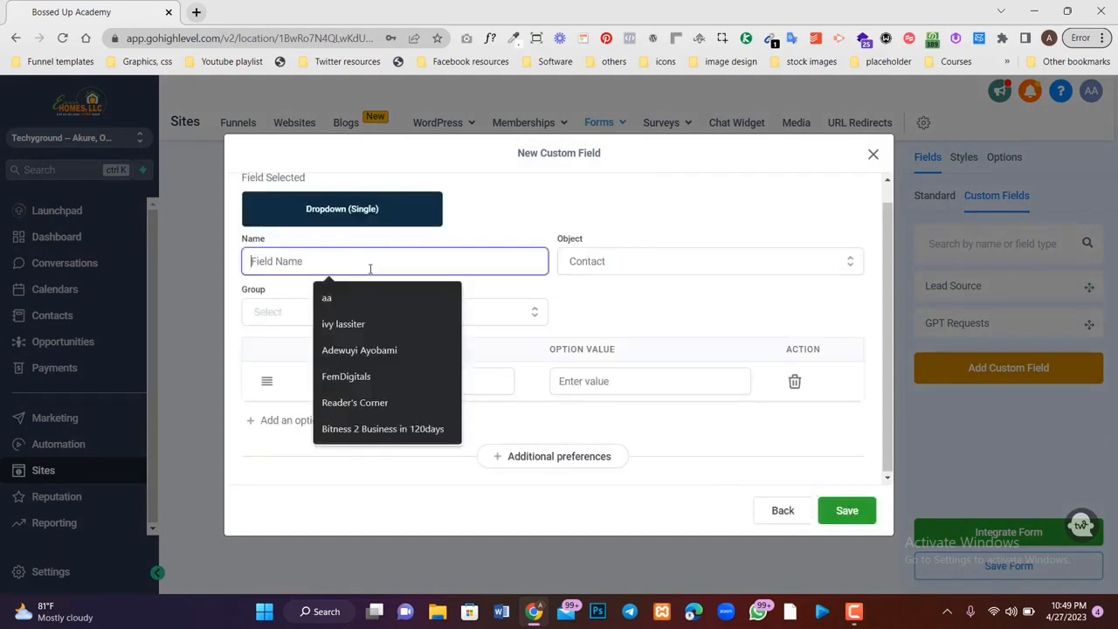
{"action": "type", "text": "Gender"}
- Add "Male" and "Female" as the options of the second Gender dropdown field
{"action": "key", "text": "Tab"}
{"action": "key", "text": "Tab"}
{"action": "key", "text": "Tab"}
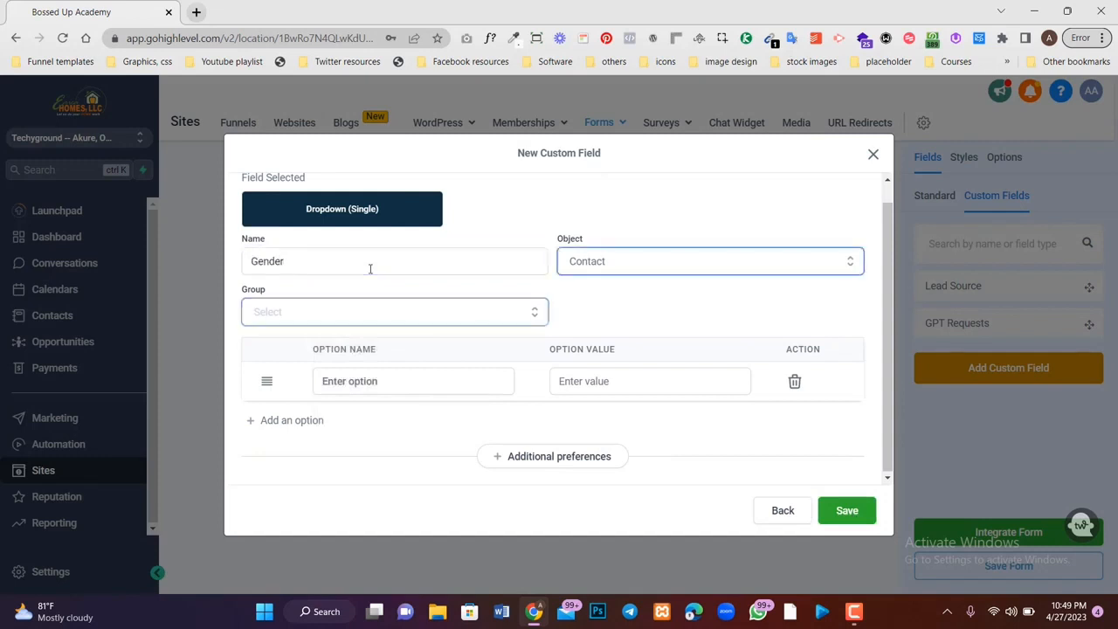
{"action": "type", "text": "MaLE"}
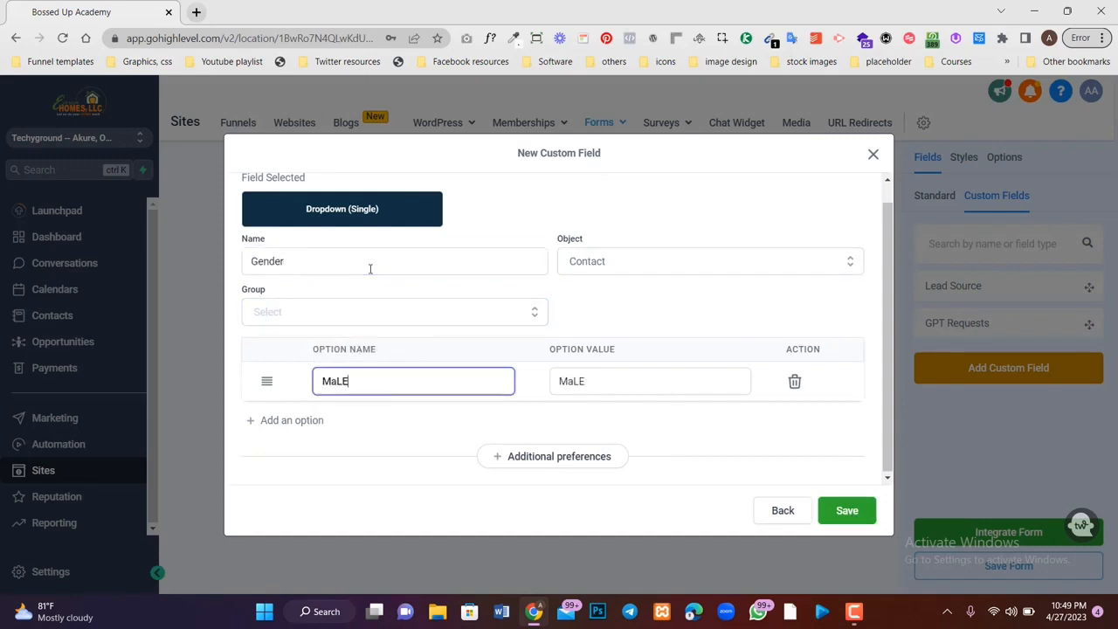
{"action": "type", "text": "e"}
{"action": "left_click", "coordinate": [307, 421]}
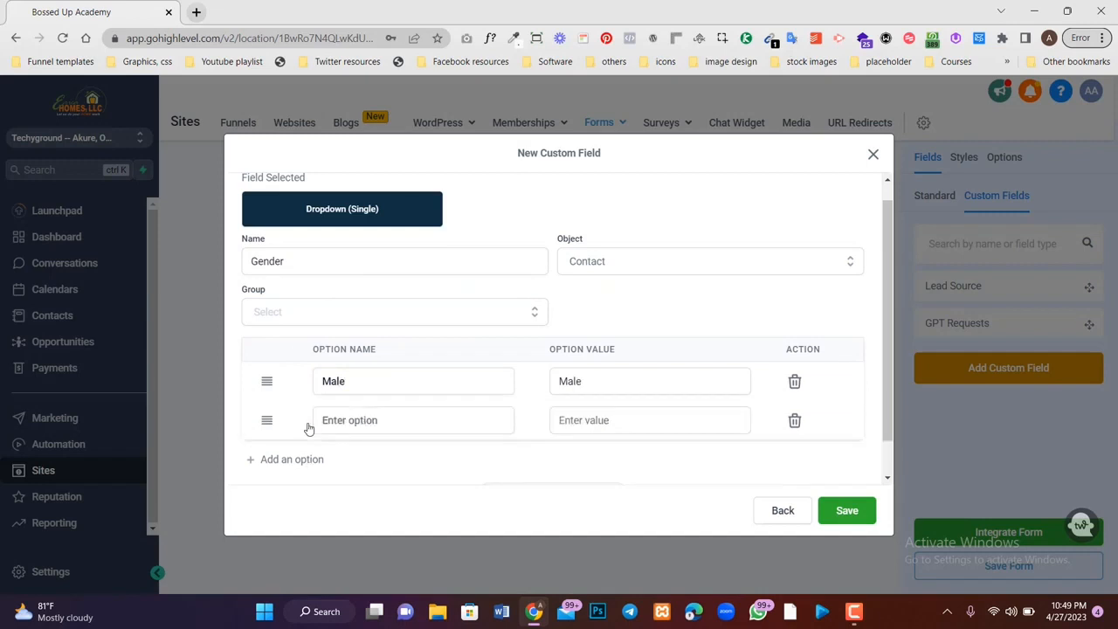
{"action": "left_click", "coordinate": [401, 416]}
{"action": "type", "text": "Female"}
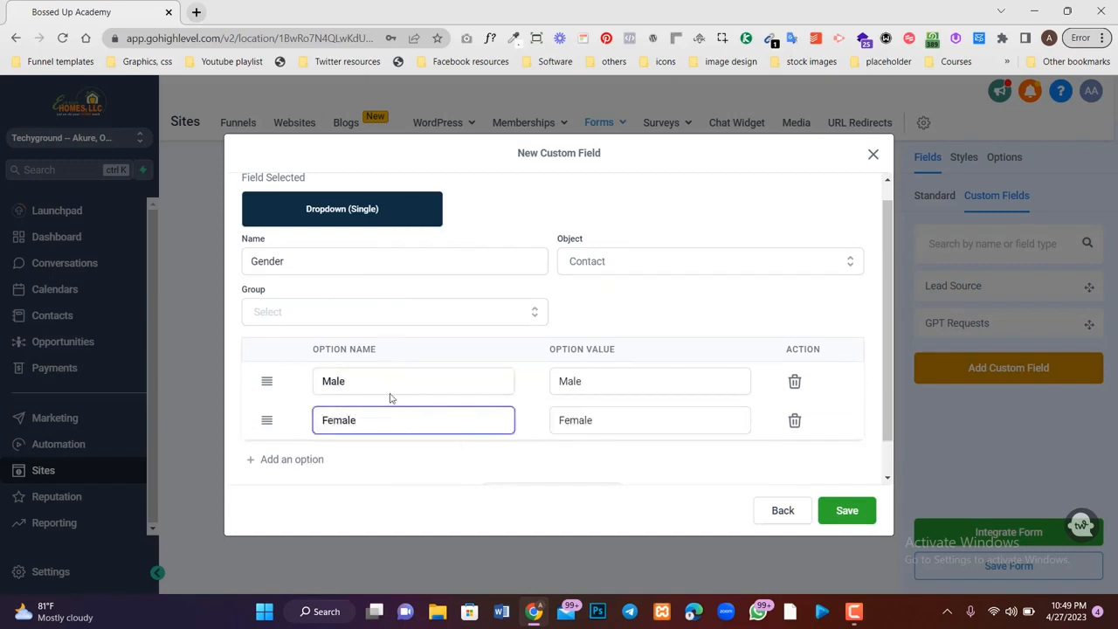
- Put the Gender field in the General Info group and keep Contact as its object
{"action": "left_click", "coordinate": [329, 309]}
{"action": "left_click", "coordinate": [315, 328]}
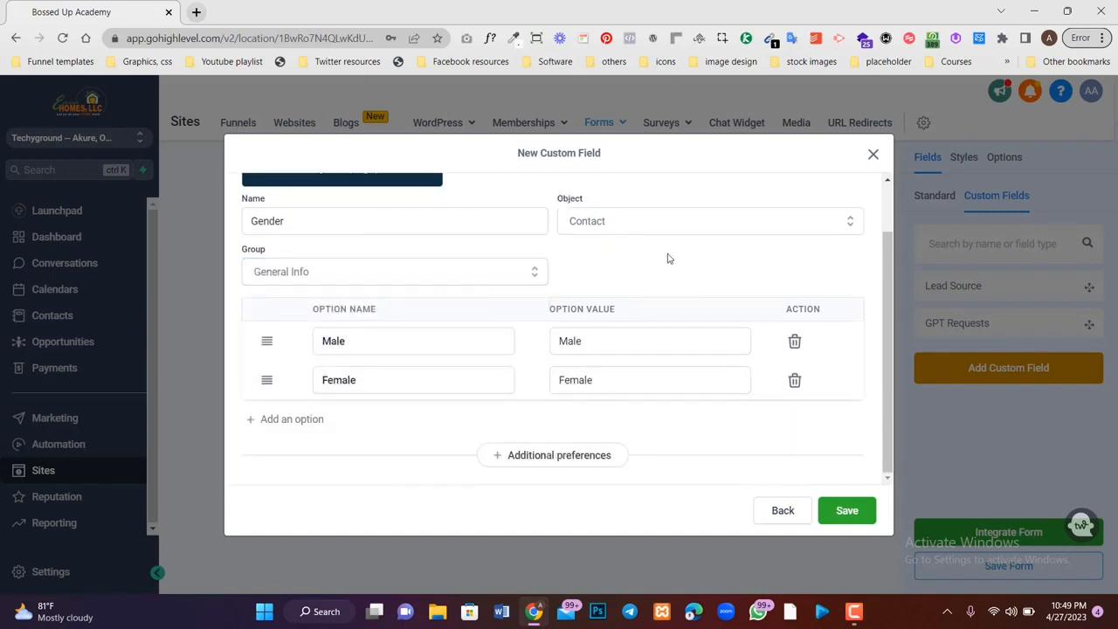
{"action": "left_click", "coordinate": [624, 225]}
{"action": "left_click", "coordinate": [626, 225]}
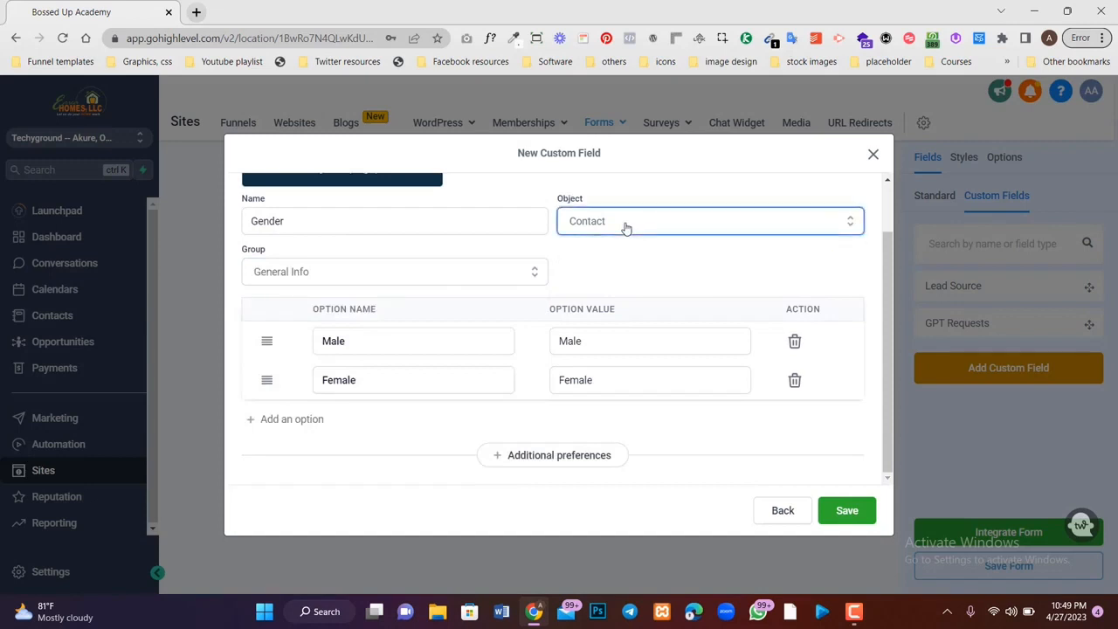
- Try to save the second Gender dropdown field, change its name to "Sex", and discard it unsaved
{"action": "left_click", "coordinate": [846, 510]}
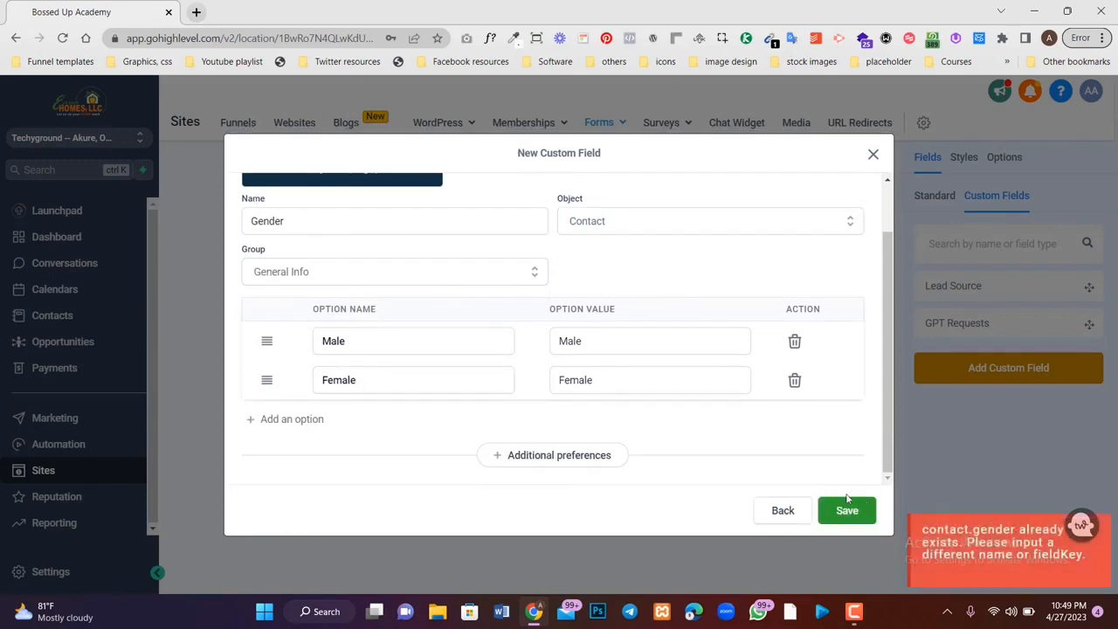
{"action": "double_click", "coordinate": [298, 220]}
{"action": "type", "text": "Se"}
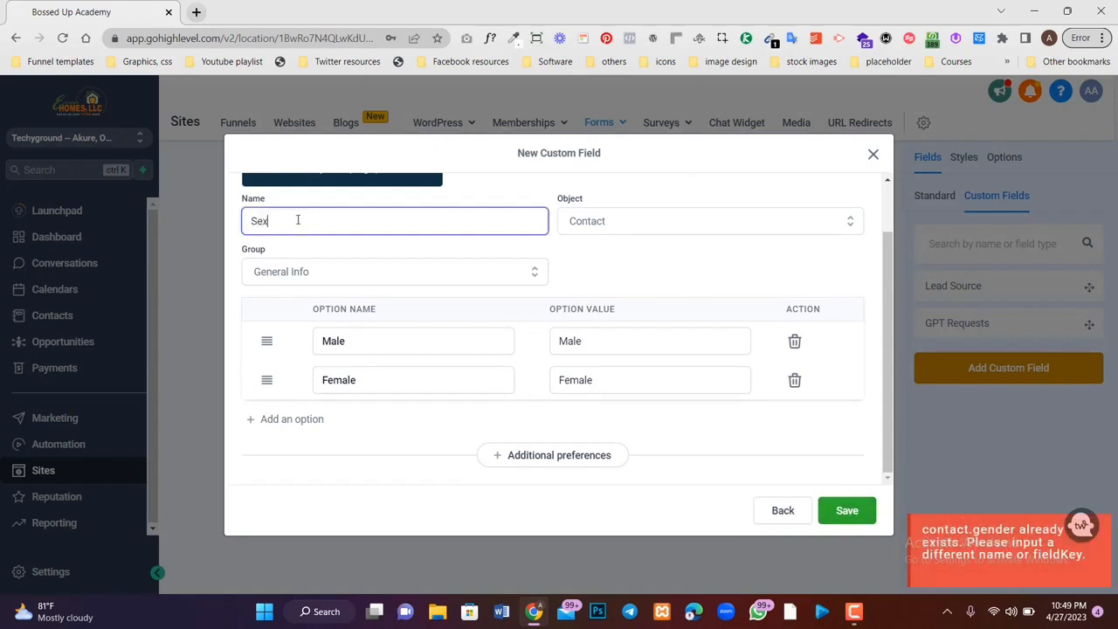
{"action": "type", "text": "x"}
{"action": "left_click", "coordinate": [873, 154]}
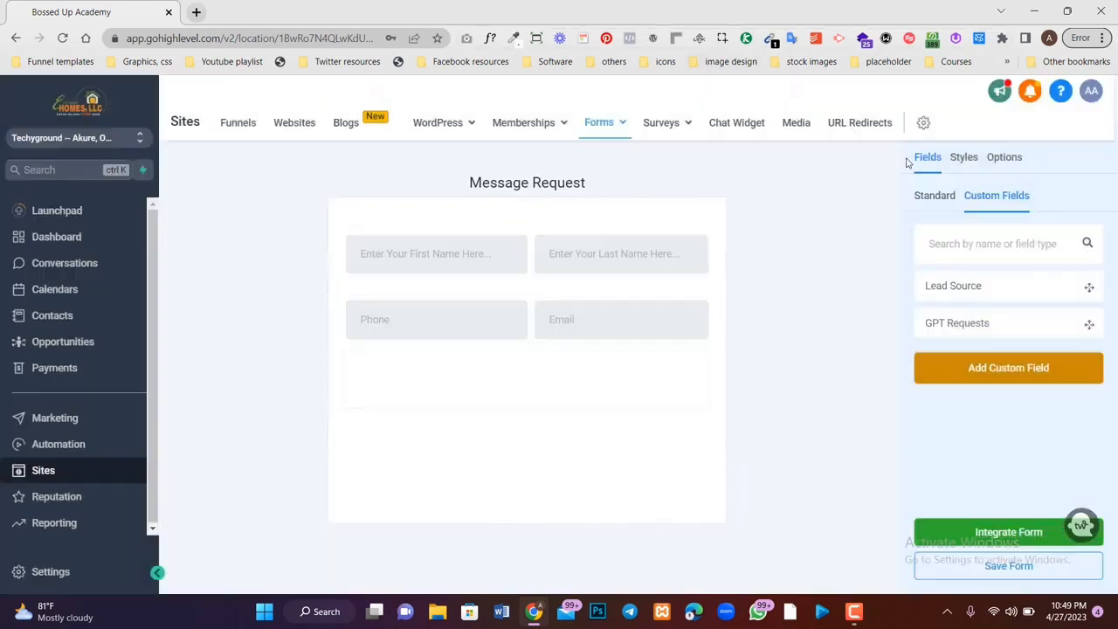
- Add a Button element from the standard fields to the form below the Phone and Email fields
{"action": "left_click", "coordinate": [942, 198]}
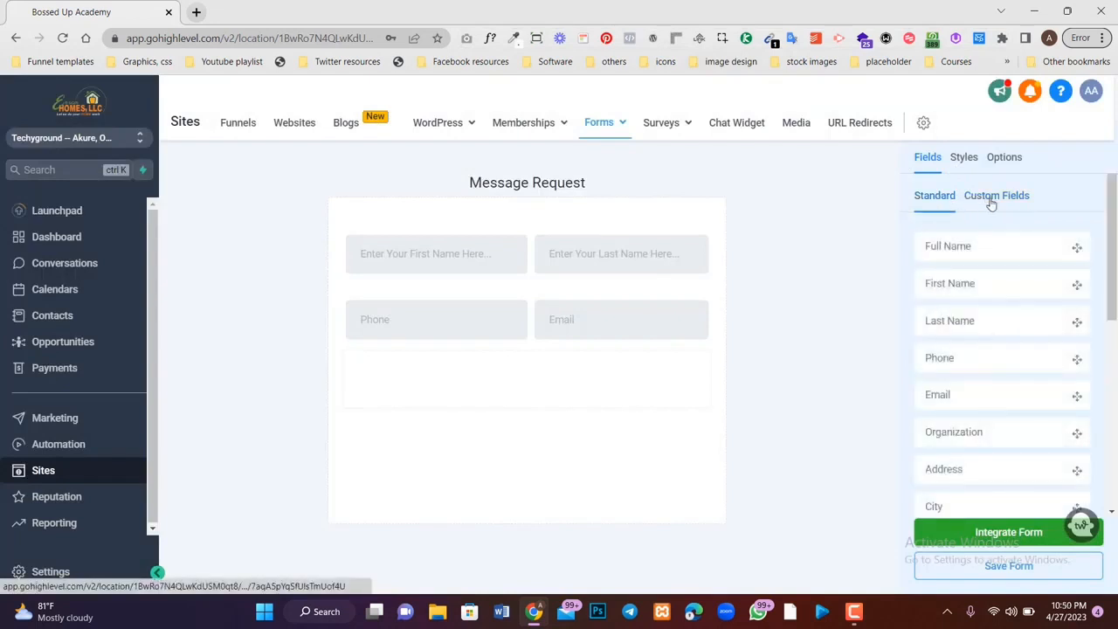
{"action": "scroll", "coordinate": [950, 394], "scroll_direction": "down", "scroll_amount": 5}
{"action": "scroll", "coordinate": [950, 393], "scroll_direction": "up", "scroll_amount": 5}
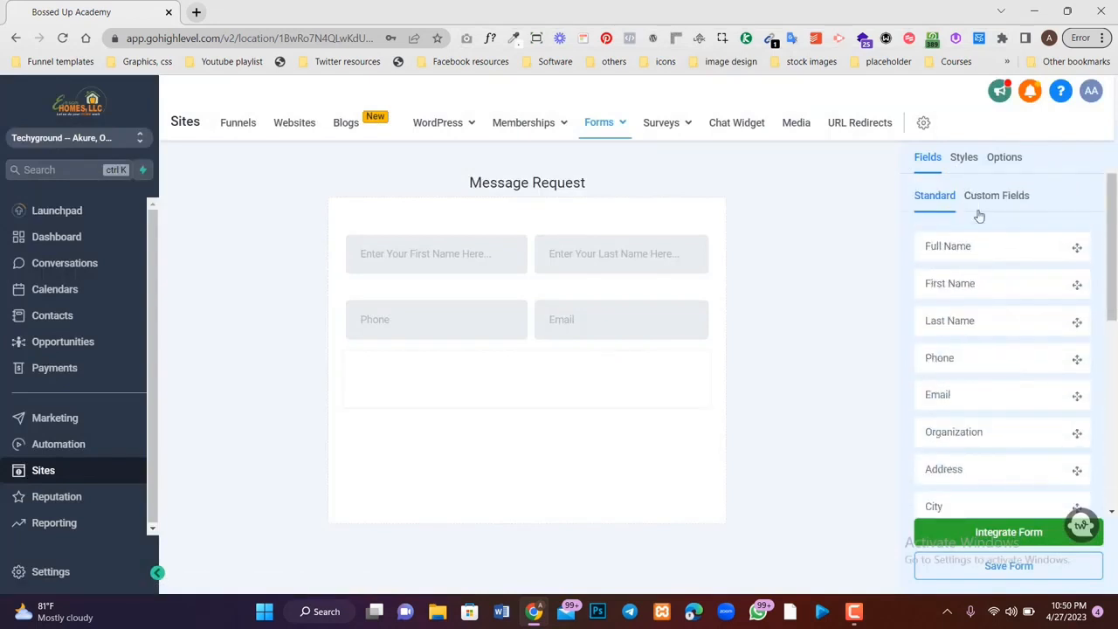
{"action": "scroll", "coordinate": [961, 367], "scroll_direction": "down", "scroll_amount": 5}
{"action": "left_click_drag", "start_coordinate": [943, 464], "coordinate": [529, 376]}
- Set the new button's text to "SUBMIT"
{"action": "left_click", "coordinate": [404, 377]}
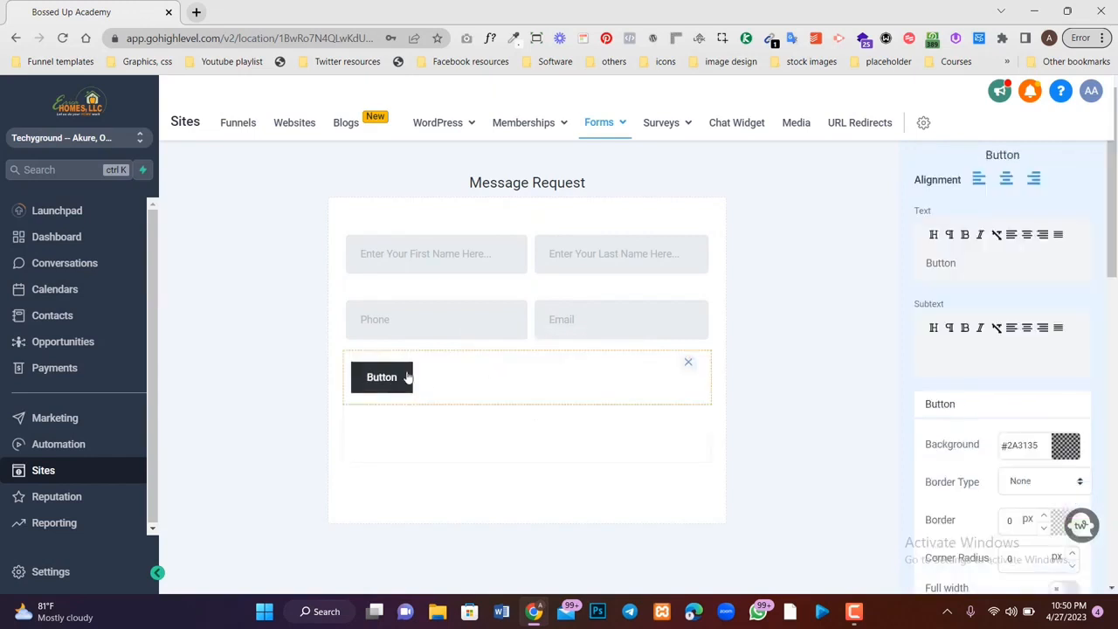
{"action": "double_click", "coordinate": [966, 262]}
{"action": "type", "text": "SUBMIT"}
{"action": "left_click", "coordinate": [749, 306]}
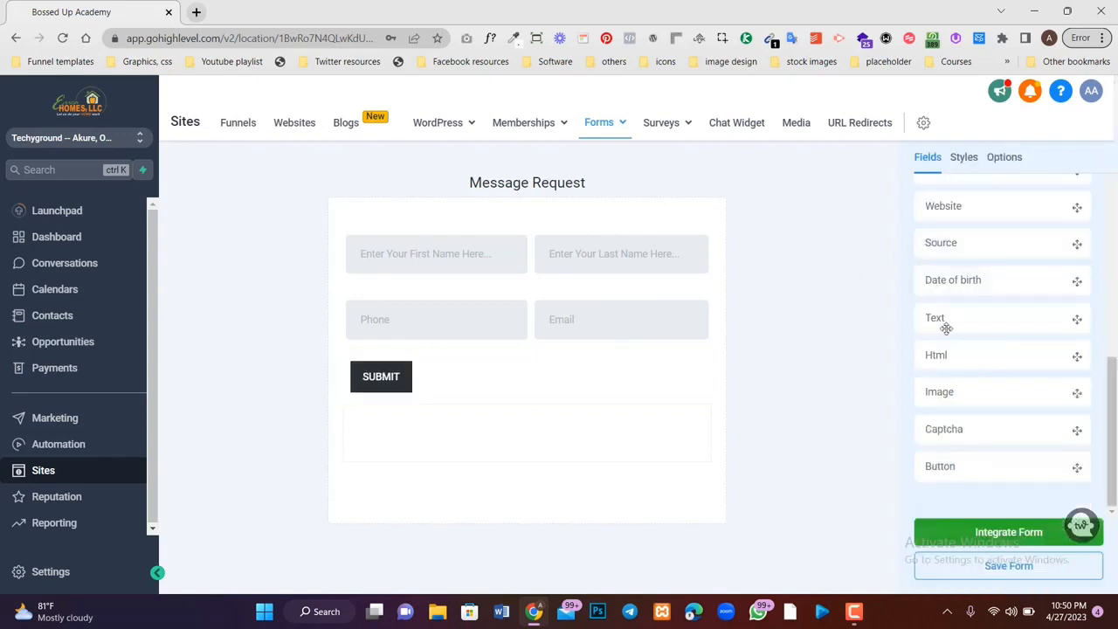
- Add a Text element above the name fields and change its text to "Basic Information"
{"action": "left_click_drag", "start_coordinate": [950, 317], "coordinate": [415, 234]}
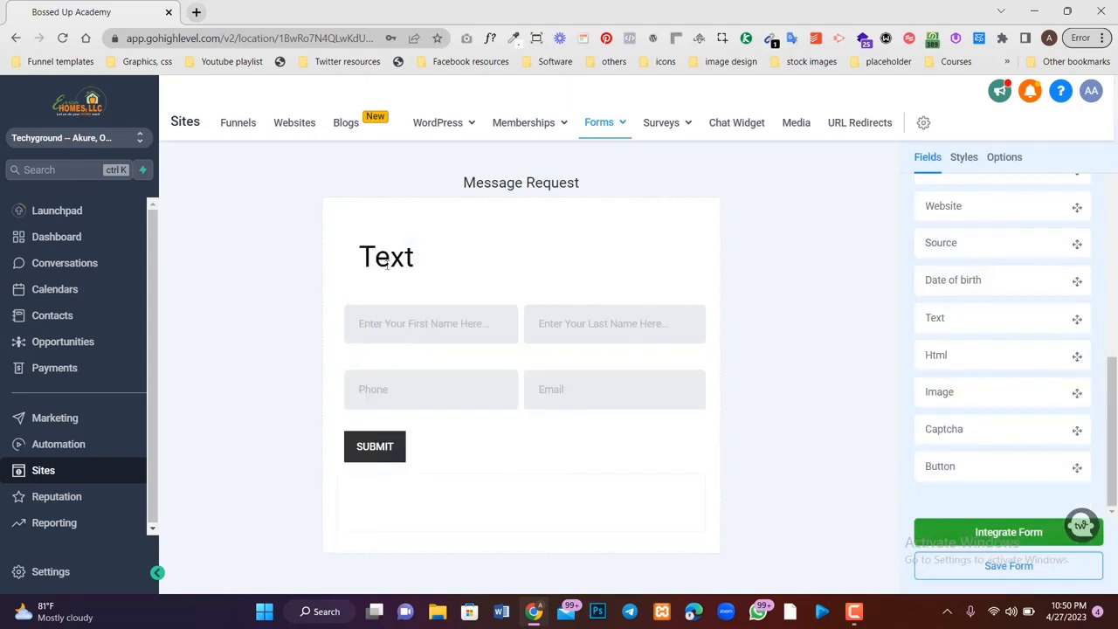
{"action": "left_click", "coordinate": [387, 262]}
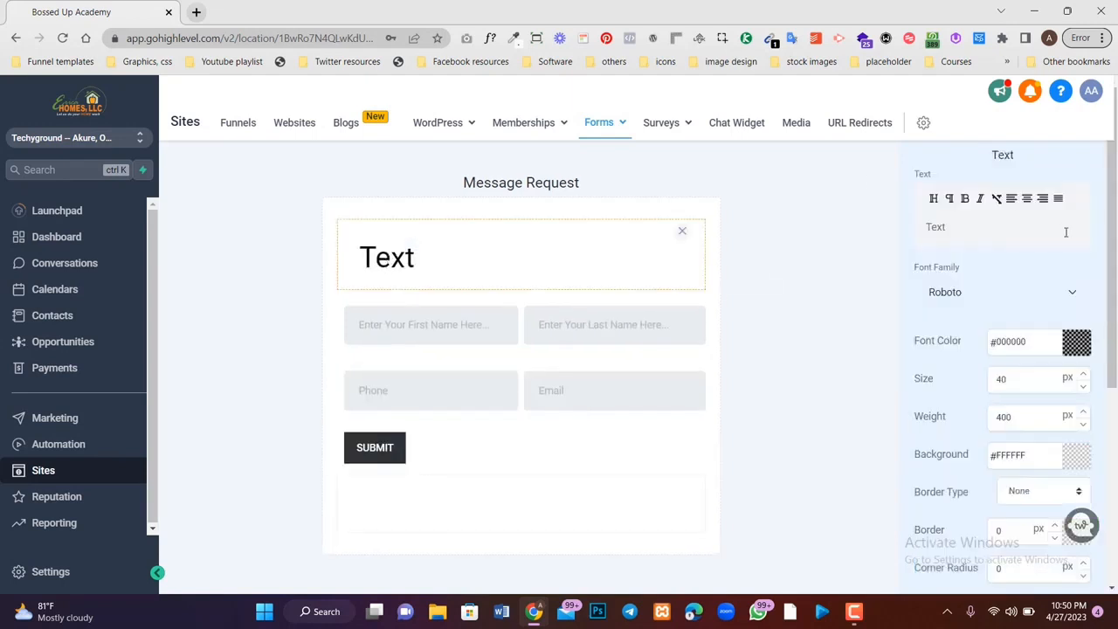
{"action": "double_click", "coordinate": [956, 228]}
{"action": "type", "text": "bA"}
{"action": "key", "text": "BackSpace"}
{"action": "key", "text": "BackSpace"}
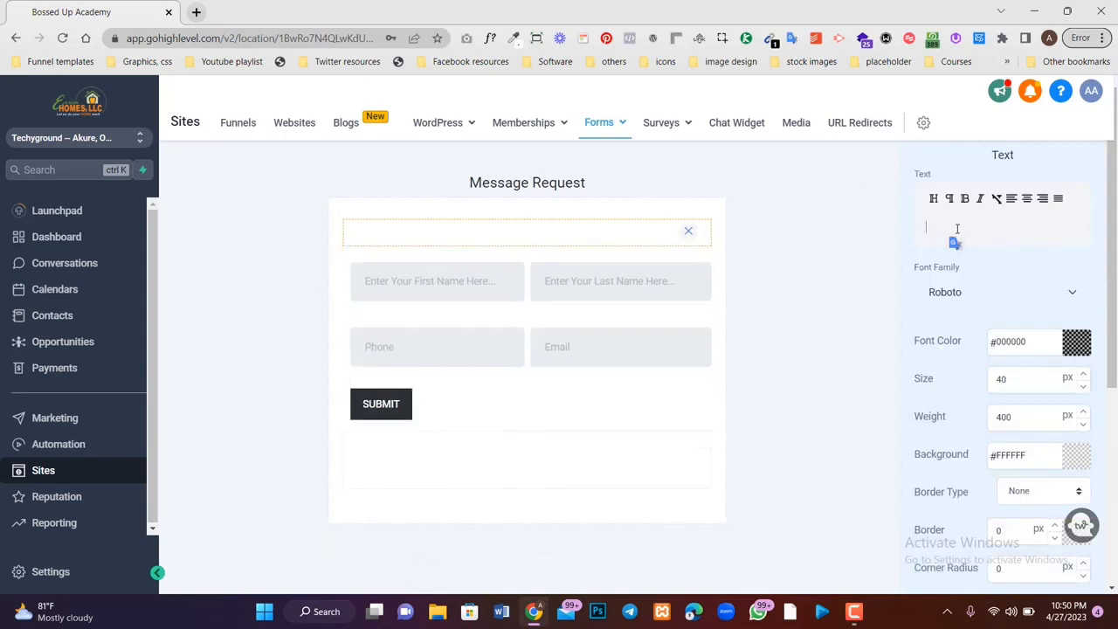
{"action": "type", "text": "Bs"}
{"action": "key", "text": "BackSpace"}
{"action": "type", "text": "a"}
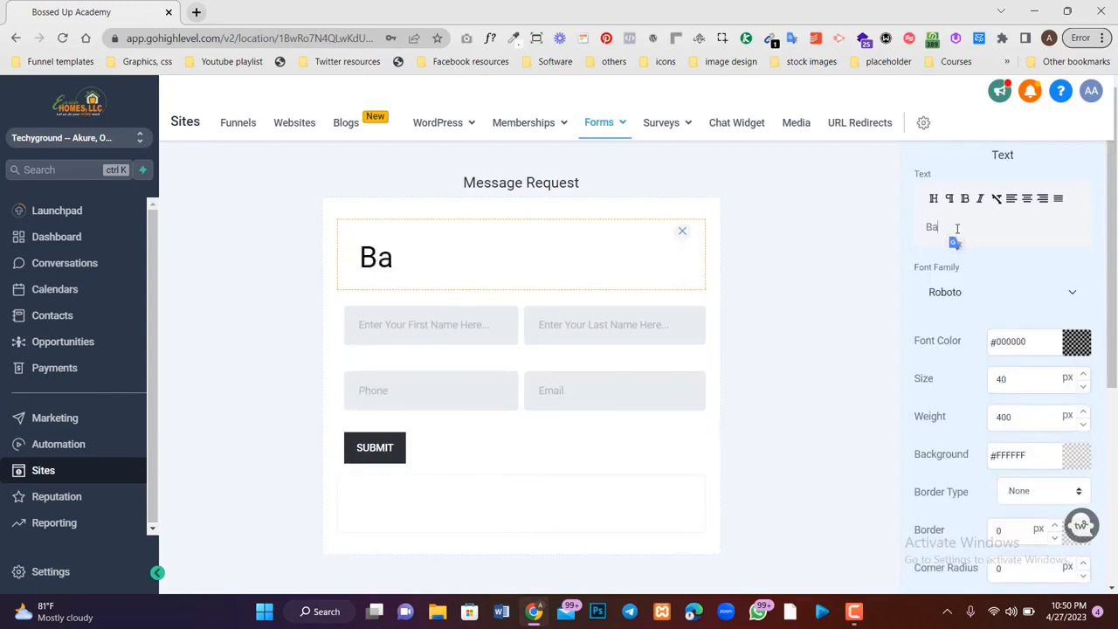
{"action": "type", "text": "sic Information"}
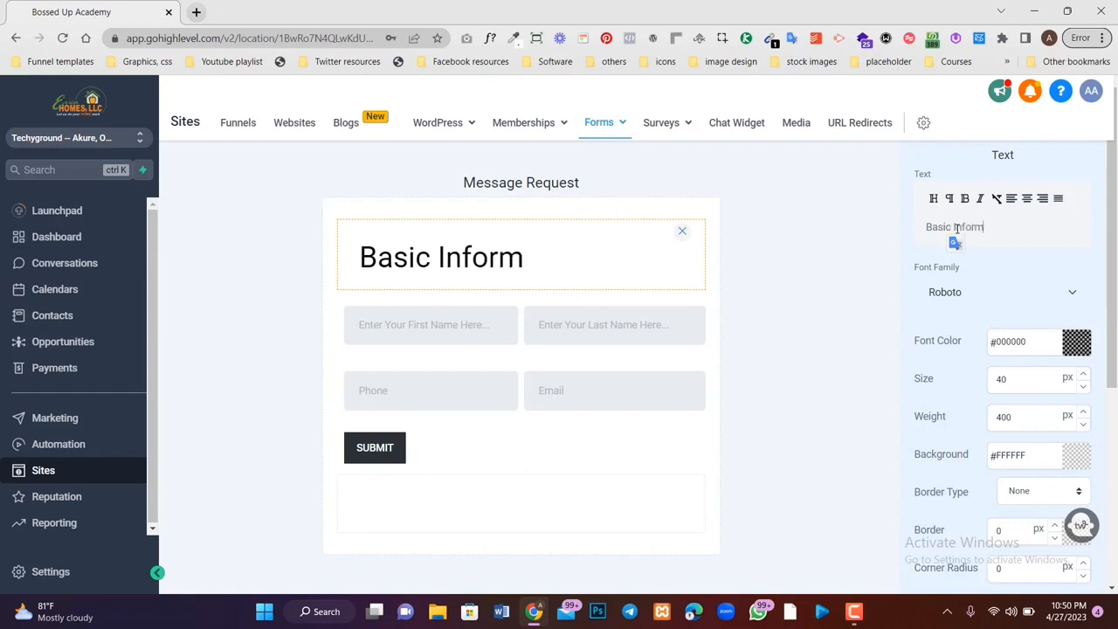
- Set the font size of the "Basic Information" text to 17 px
{"action": "left_click", "coordinate": [1084, 387]}
{"action": "left_click", "coordinate": [1084, 388]}
{"action": "left_click", "coordinate": [1083, 388]}
{"action": "left_click", "coordinate": [1083, 387]}
{"action": "left_click", "coordinate": [1083, 388]}
{"action": "left_click", "coordinate": [1083, 387]}
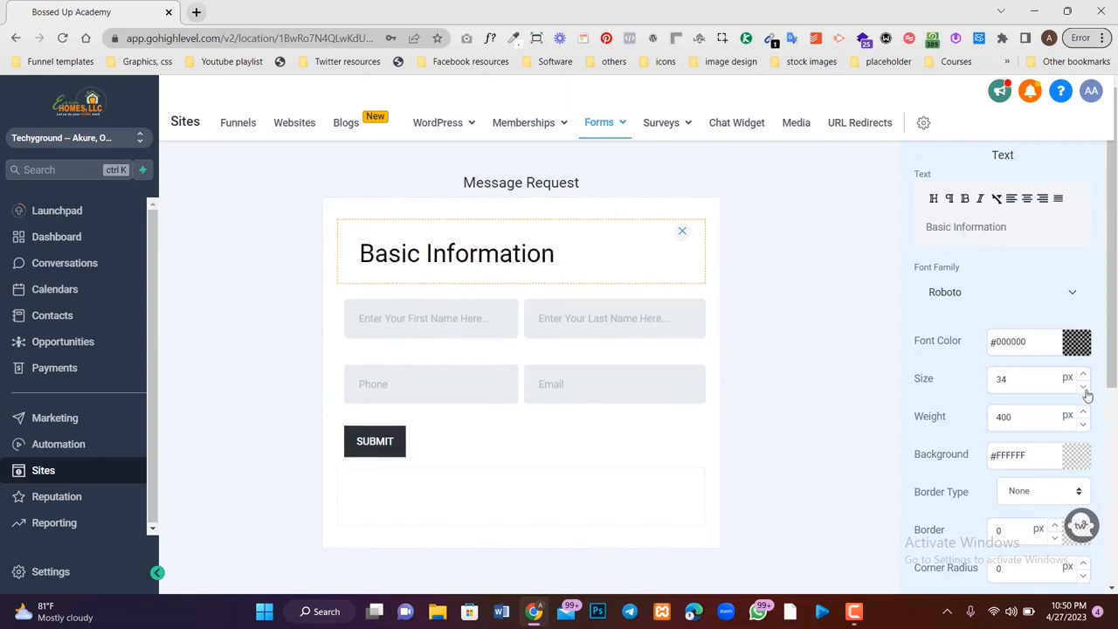
{"action": "double_click", "coordinate": [1083, 388]}
{"action": "left_click", "coordinate": [1084, 388]}
{"action": "double_click", "coordinate": [1084, 388]}
{"action": "double_click", "coordinate": [1084, 387]}
{"action": "double_click", "coordinate": [1084, 388]}
{"action": "left_click", "coordinate": [1084, 388]}
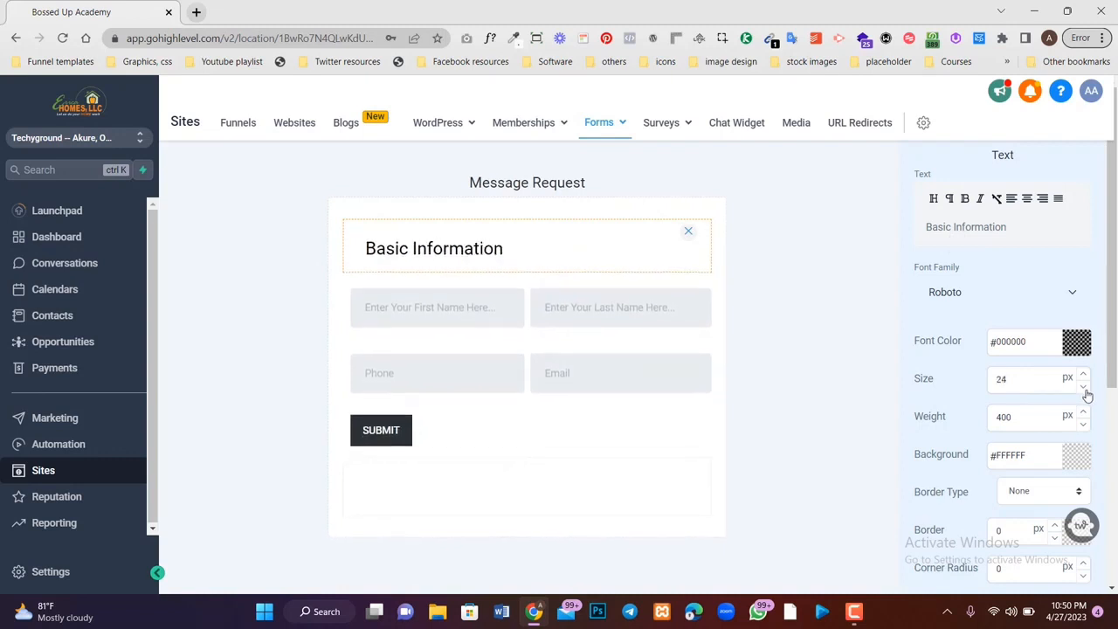
{"action": "double_click", "coordinate": [1083, 388]}
{"action": "double_click", "coordinate": [1083, 388]}
{"action": "double_click", "coordinate": [1084, 388]}
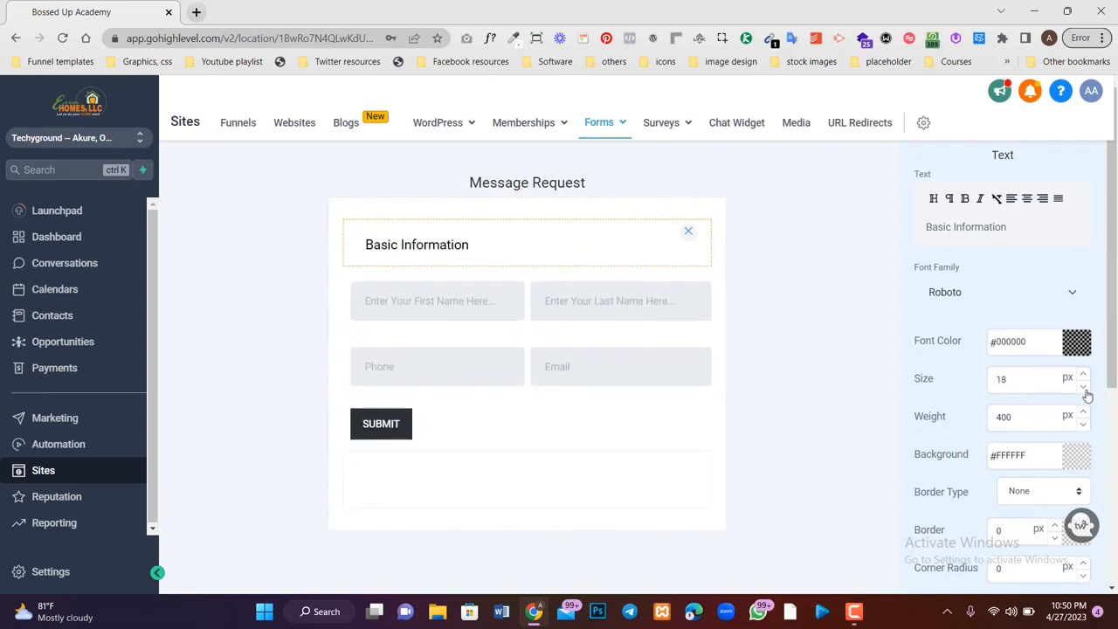
{"action": "left_click", "coordinate": [1084, 388]}
- Set the font weight of the "Basic Information" text to 605
{"action": "triple_click", "coordinate": [1082, 416]}
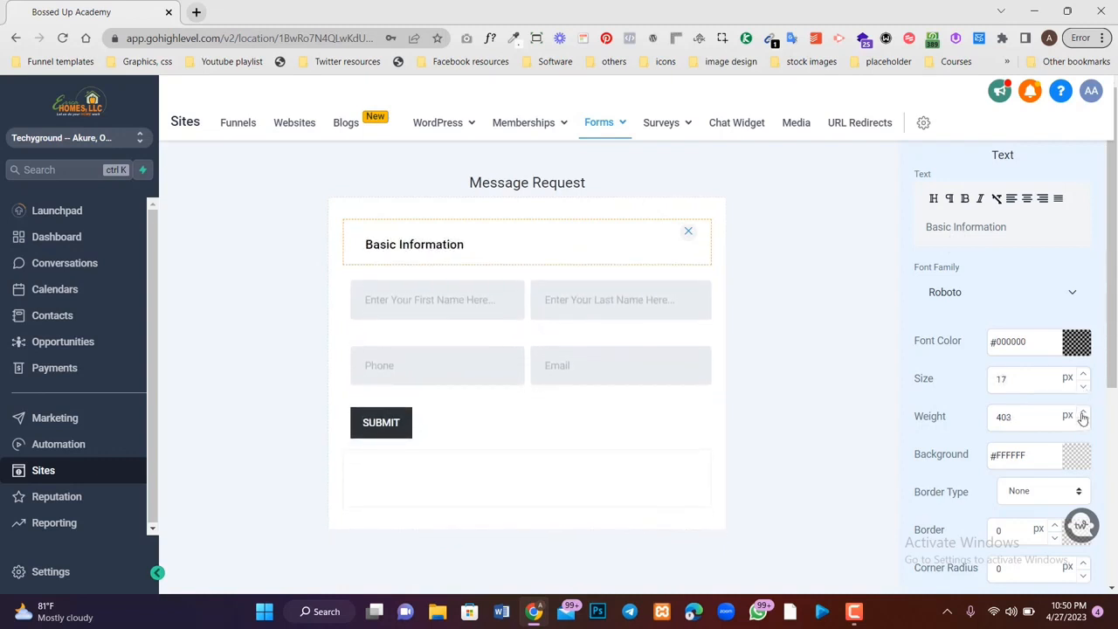
{"action": "left_click", "coordinate": [996, 417]}
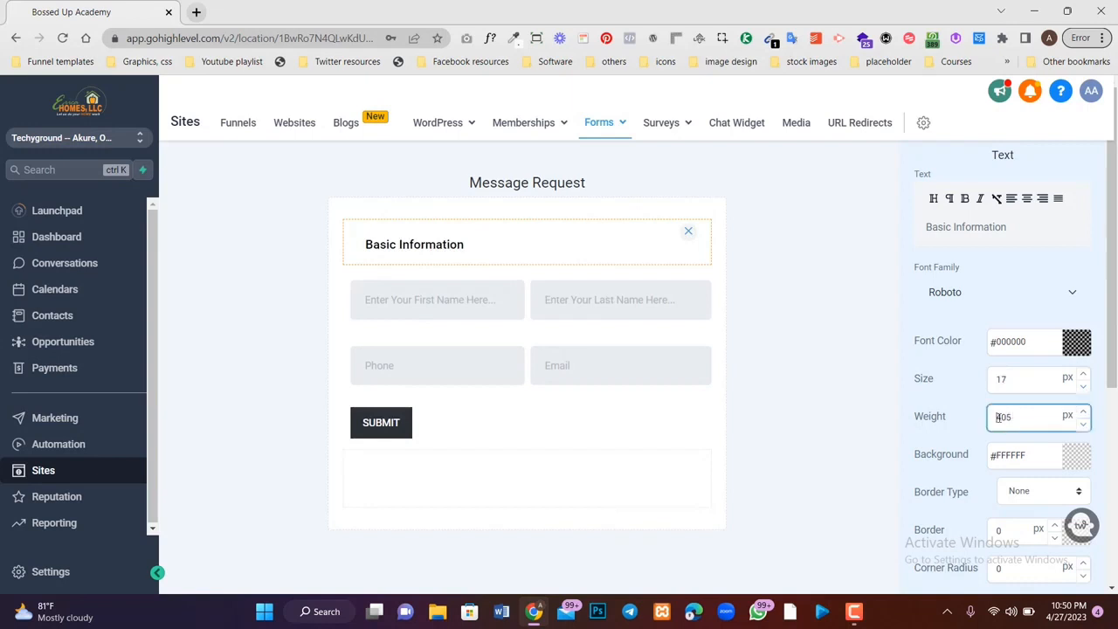
{"action": "type", "text": "6"}
- Change the font color of the "Basic Information" text to the red #E20000
{"action": "scroll", "coordinate": [1064, 476], "scroll_direction": "down", "scroll_amount": 4}
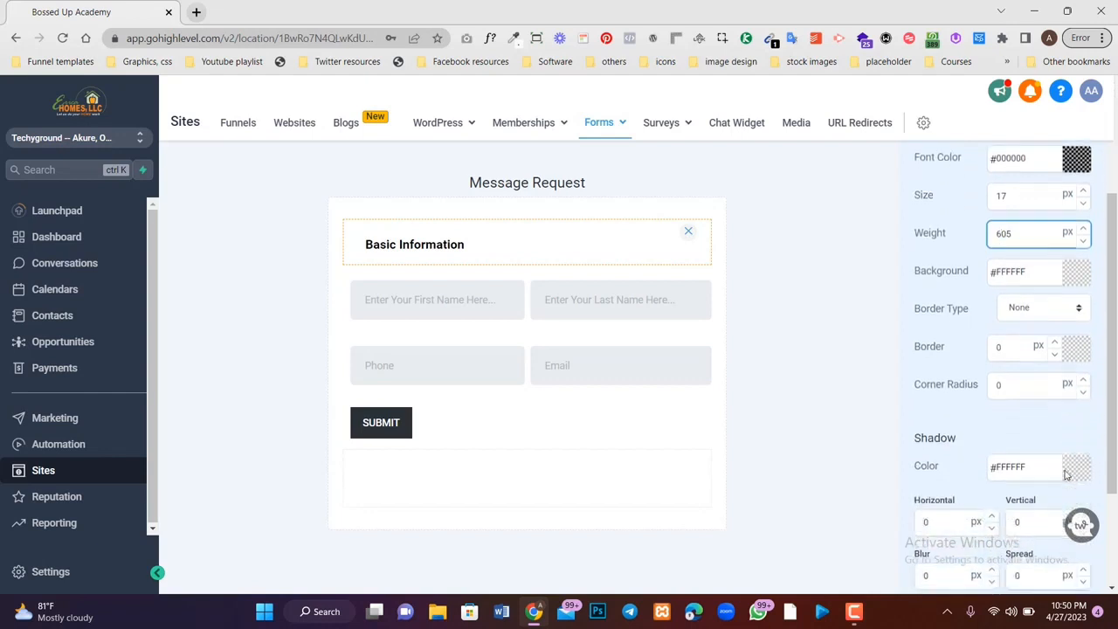
{"action": "scroll", "coordinate": [1053, 408], "scroll_direction": "down", "scroll_amount": 1}
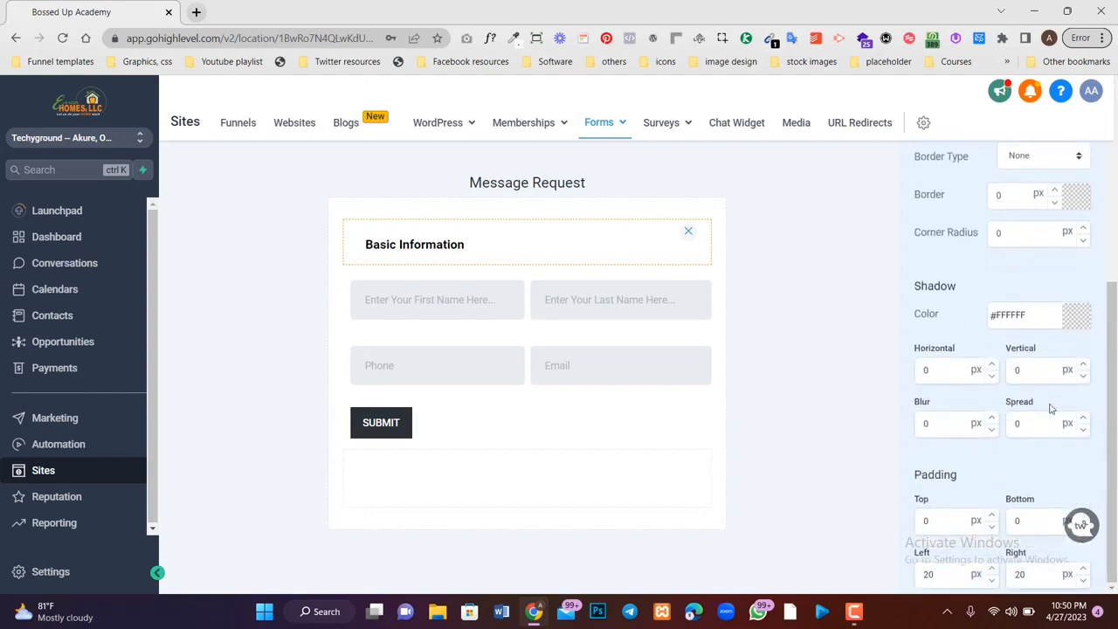
{"action": "scroll", "coordinate": [957, 400], "scroll_direction": "up", "scroll_amount": 5}
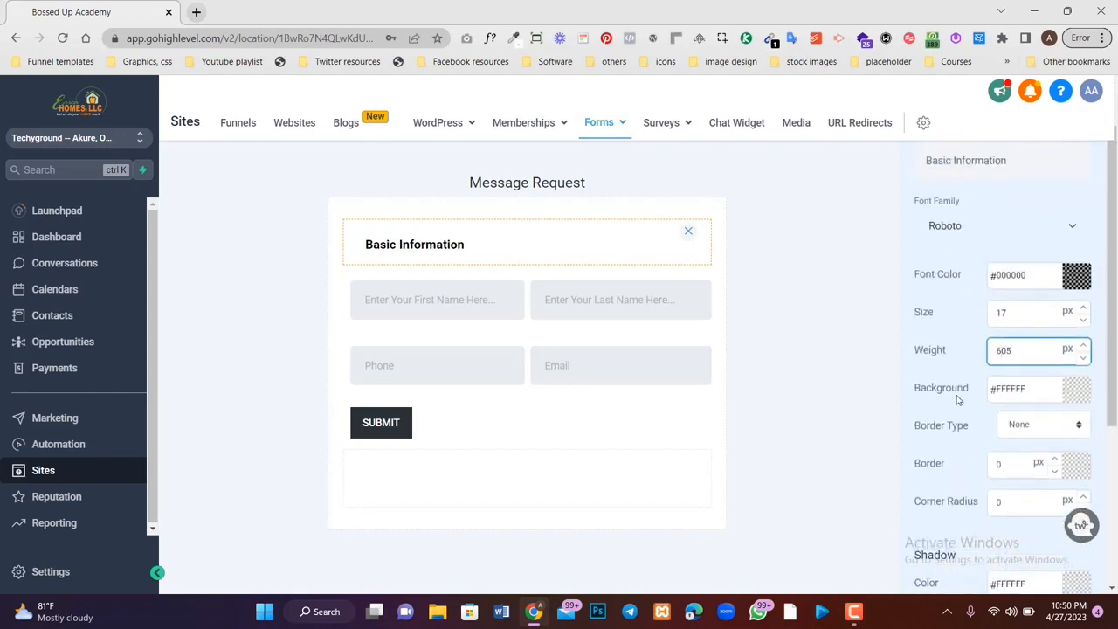
{"action": "left_click", "coordinate": [1079, 343]}
{"action": "left_click", "coordinate": [992, 410]}
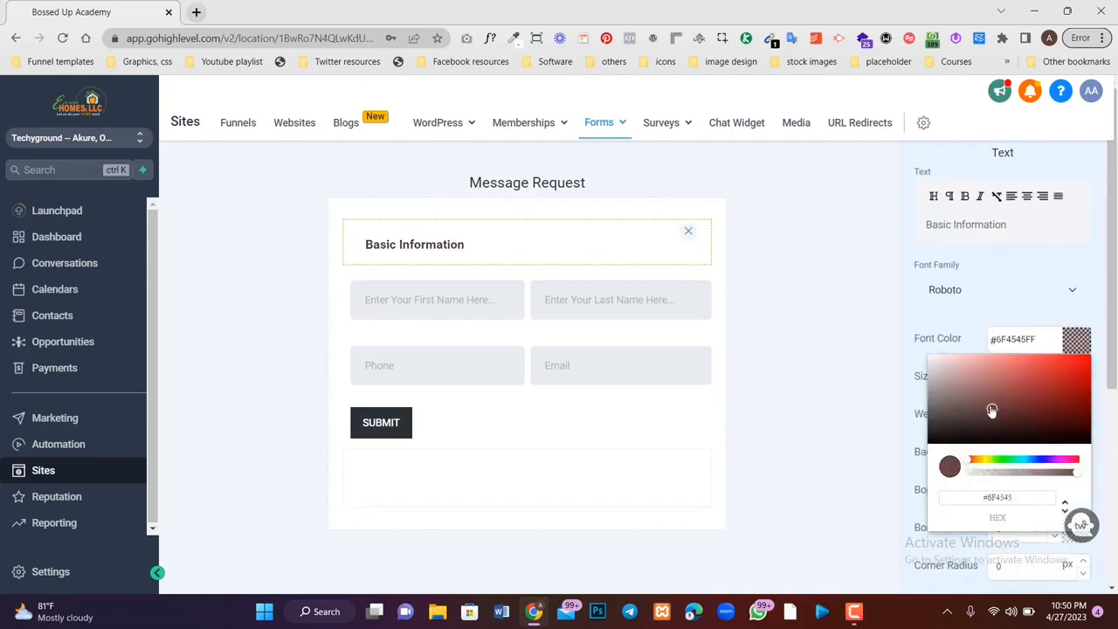
{"action": "mouse_move", "coordinate": [992, 410]}
{"action": "left_mouse_down"}
{"action": "mouse_move", "coordinate": [1090, 389]}
{"action": "mouse_move", "coordinate": [1107, 435]}
{"action": "mouse_move", "coordinate": [1091, 369]}
{"action": "left_mouse_up"}
{"action": "left_click", "coordinate": [1062, 314]}
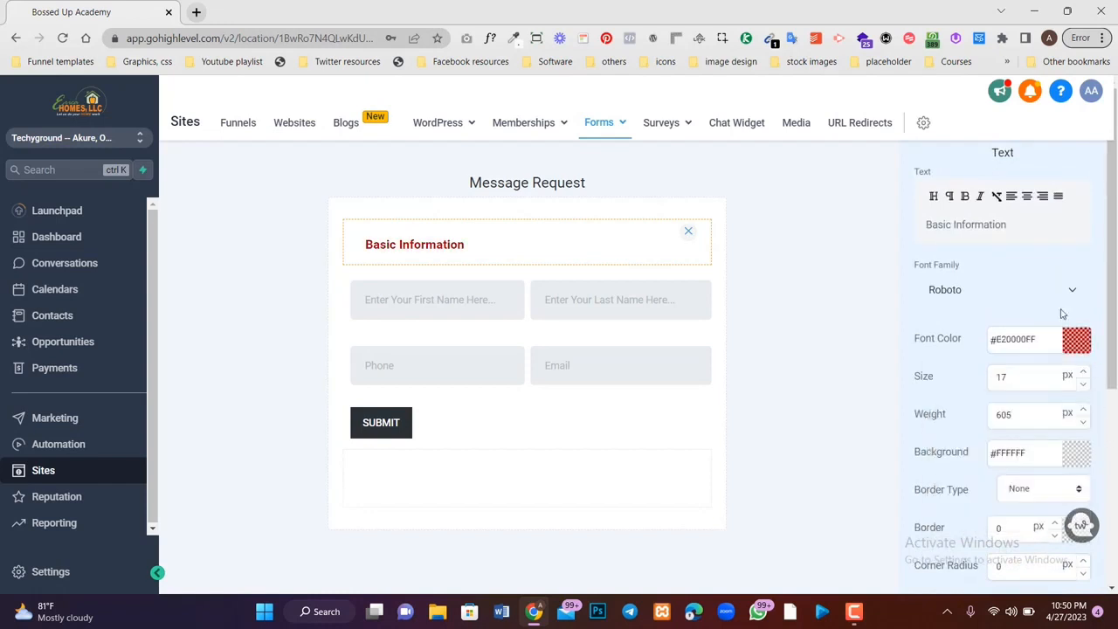
- Set the background color of the "Basic Information" text to #986464 and make it fully transparent
{"action": "scroll", "coordinate": [1017, 414], "scroll_direction": "down", "scroll_amount": 2}
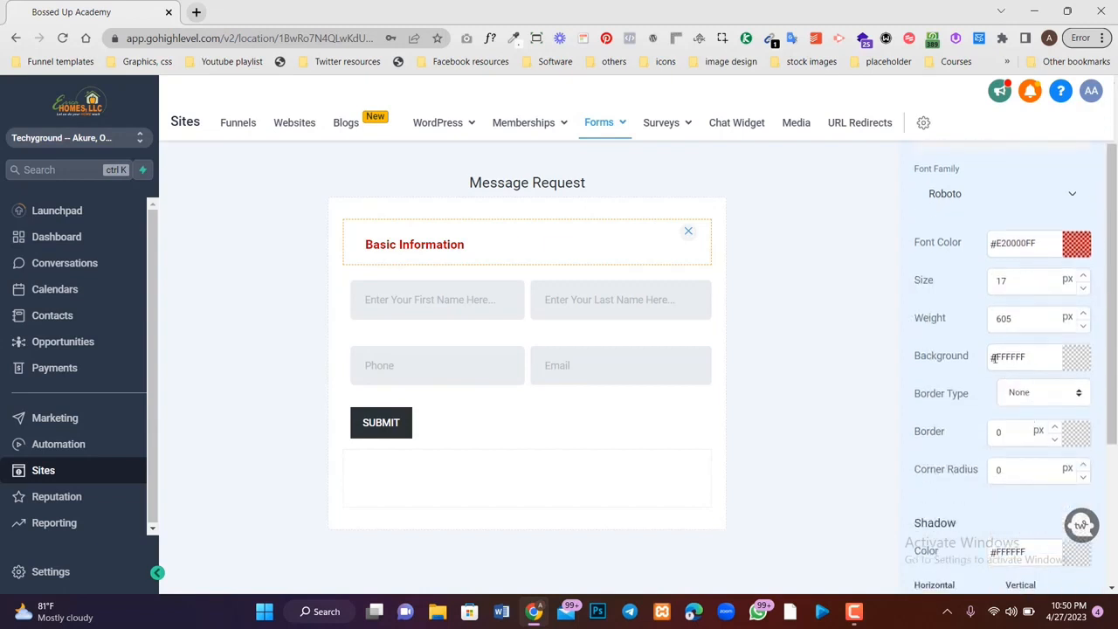
{"action": "left_click", "coordinate": [1080, 358]}
{"action": "left_click", "coordinate": [985, 412]}
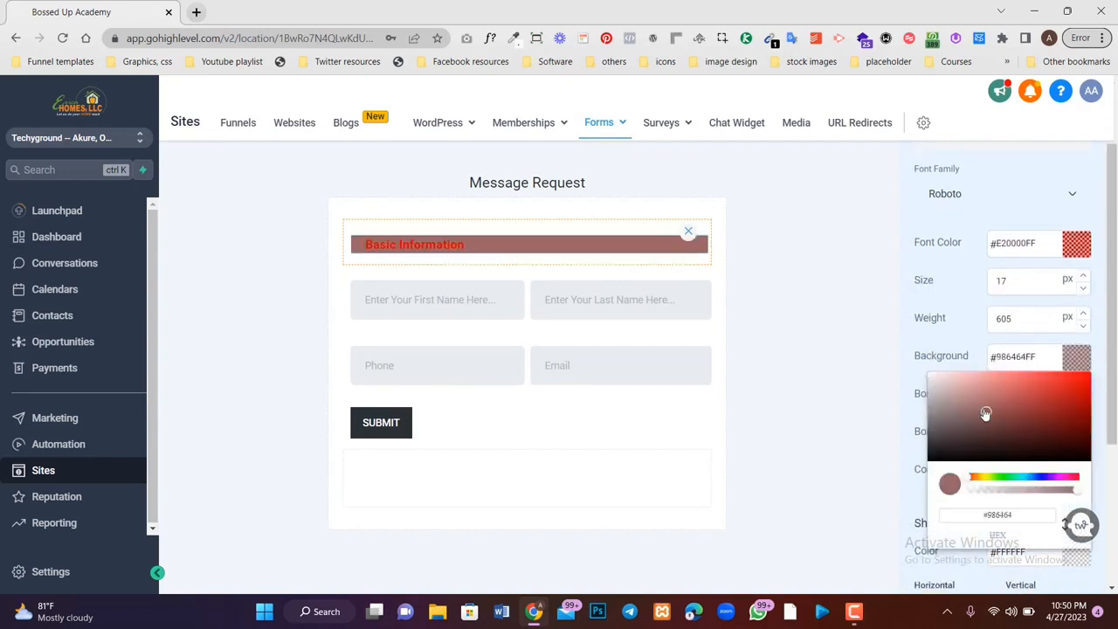
{"action": "left_click", "coordinate": [979, 491]}
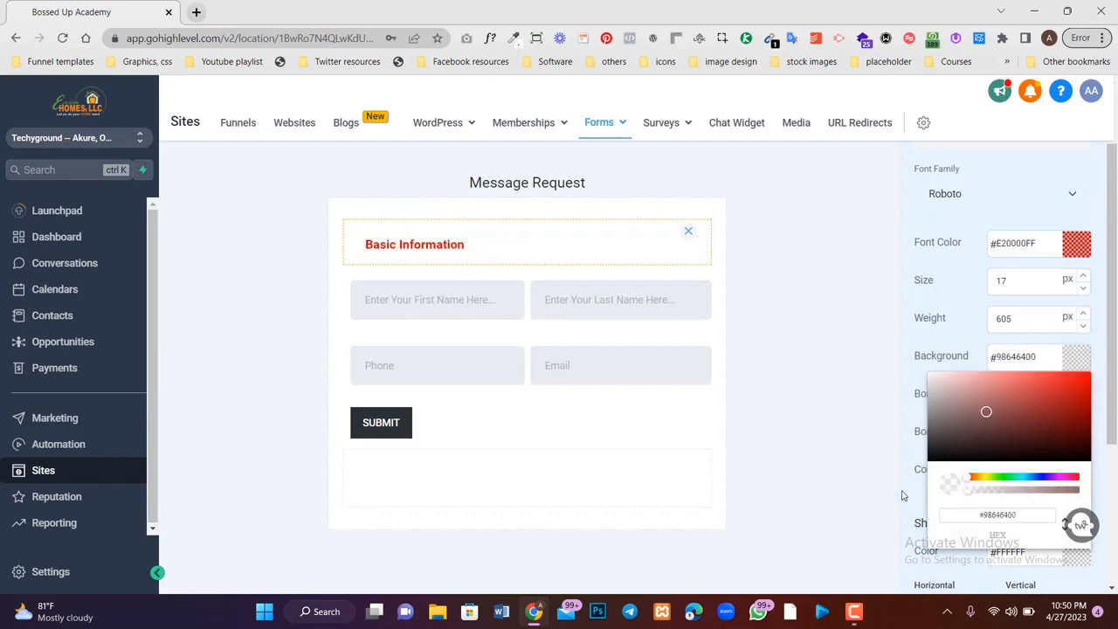
{"action": "left_click", "coordinate": [905, 493]}
- Make the SUBMIT button span the full width of the form
{"action": "scroll", "coordinate": [942, 380], "scroll_direction": "down", "scroll_amount": 3}
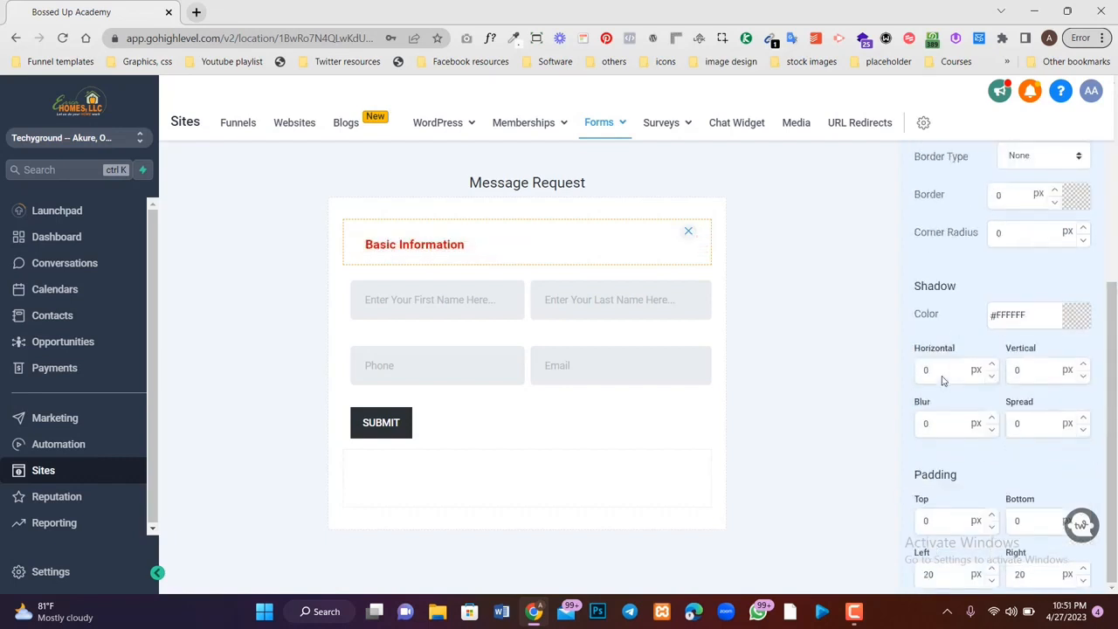
{"action": "left_click", "coordinate": [363, 439]}
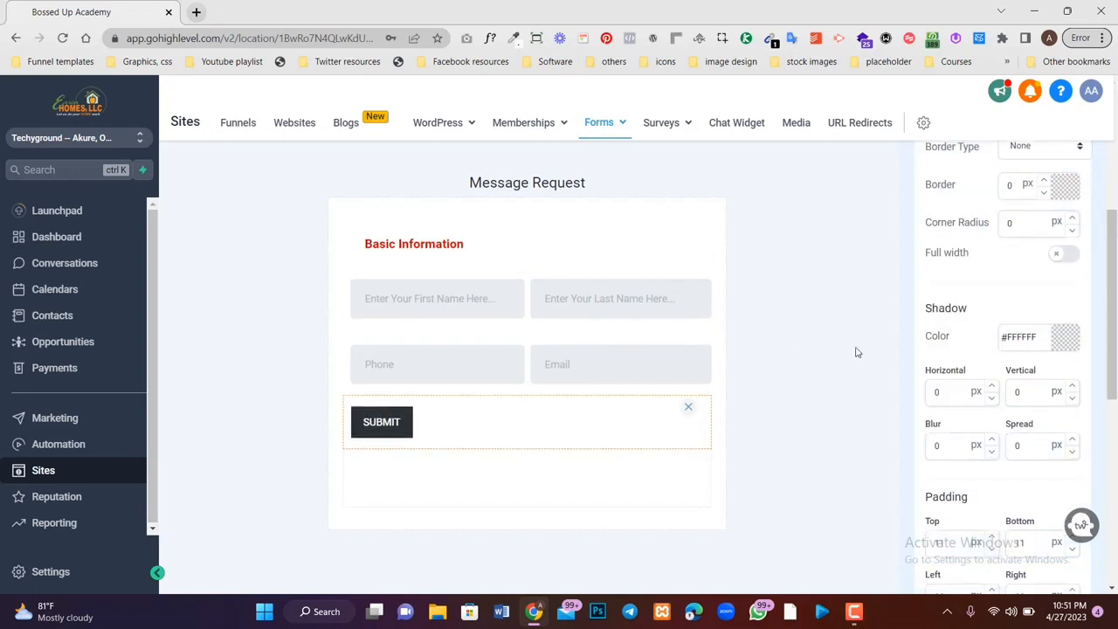
{"action": "scroll", "coordinate": [967, 356], "scroll_direction": "up", "scroll_amount": 4}
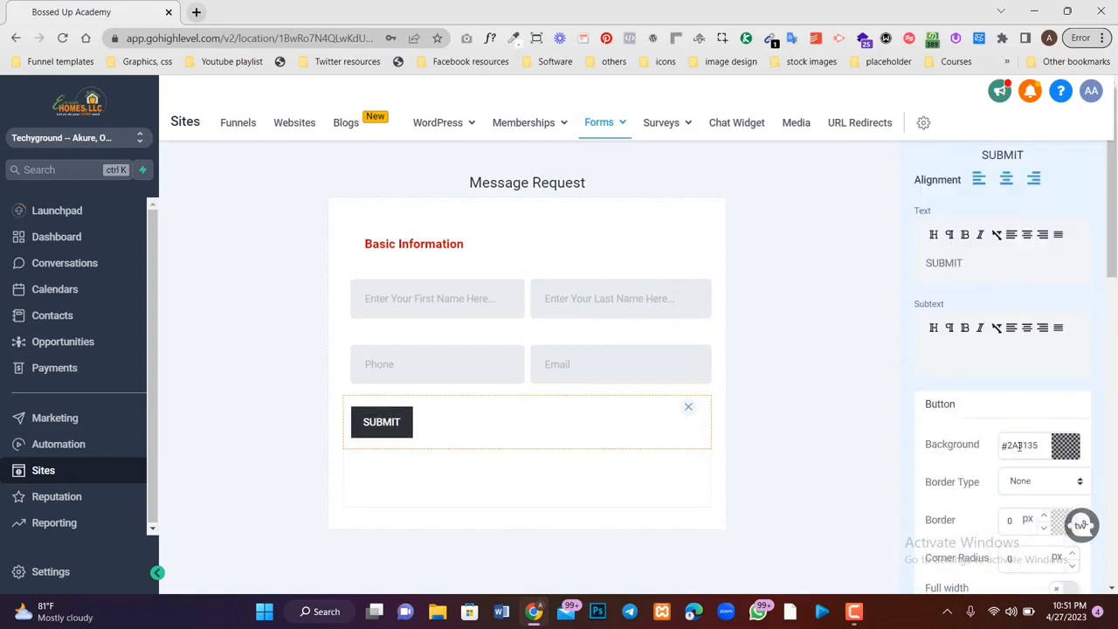
{"action": "scroll", "coordinate": [1019, 446], "scroll_direction": "down", "scroll_amount": 3}
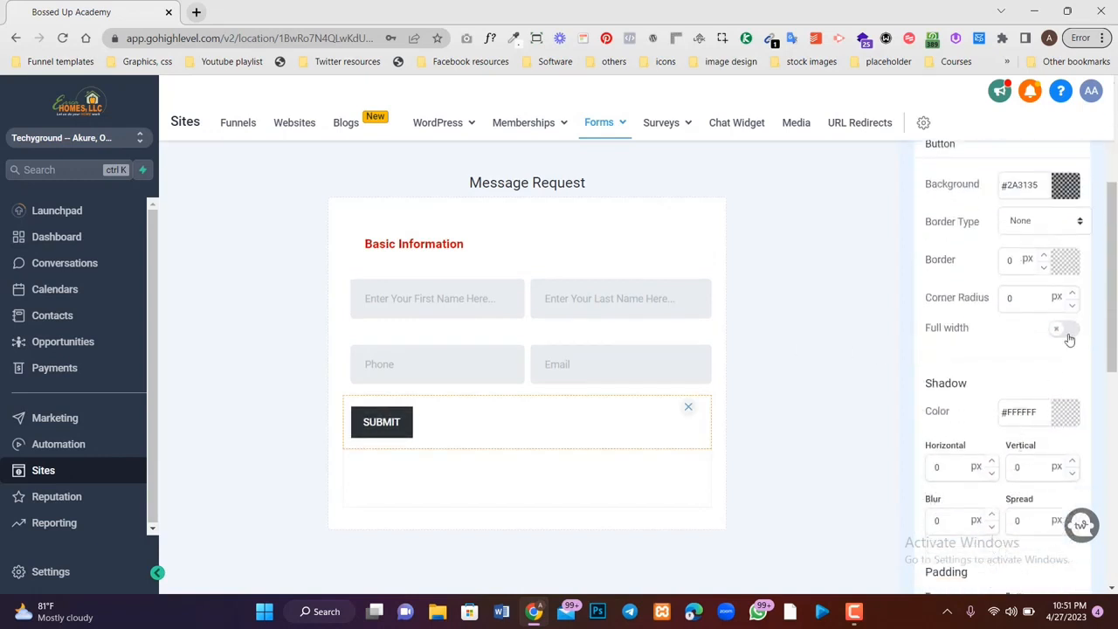
{"action": "left_click", "coordinate": [1065, 330]}
- Change the SUBMIT button's background color to the dark blue #002C46
{"action": "scroll", "coordinate": [1004, 270], "scroll_direction": "up", "scroll_amount": 1}
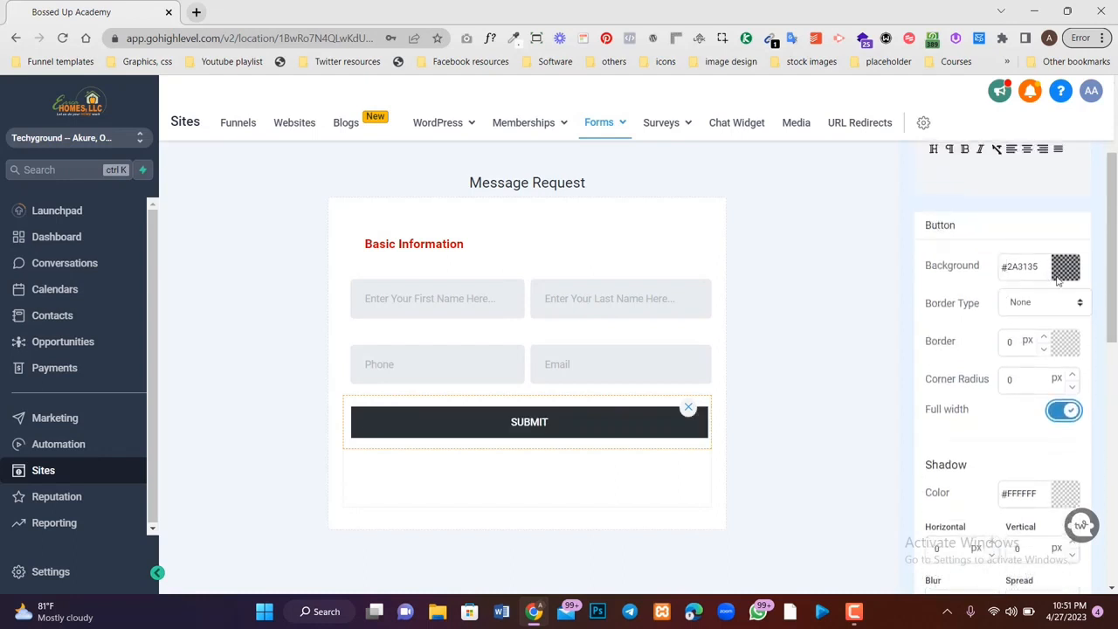
{"action": "left_click", "coordinate": [1064, 273]}
{"action": "left_click", "coordinate": [1038, 327]}
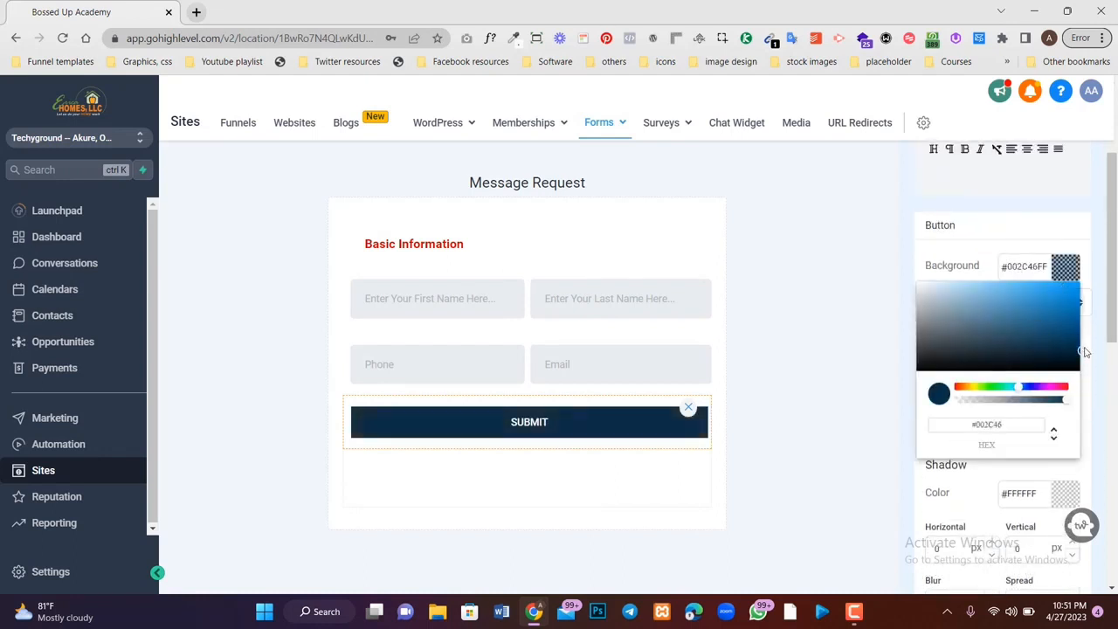
{"action": "left_click", "coordinate": [1086, 351]}
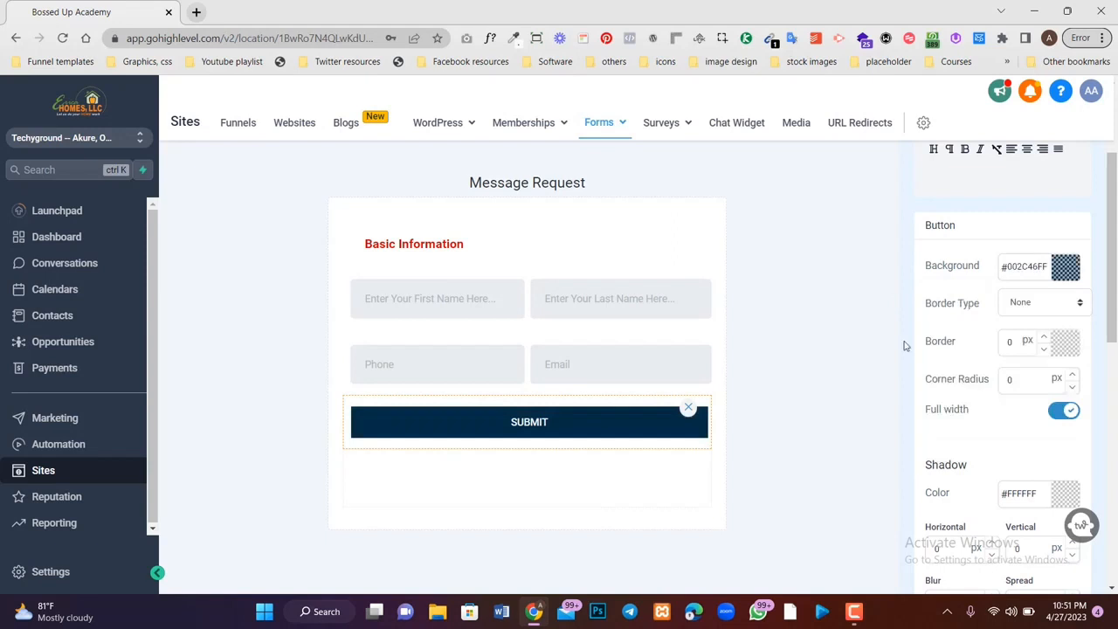
- Set the SUBMIT button's corner radius to 10 px and close its settings
{"action": "scroll", "coordinate": [960, 436], "scroll_direction": "down", "scroll_amount": 5}
{"action": "scroll", "coordinate": [975, 357], "scroll_direction": "up", "scroll_amount": 3}
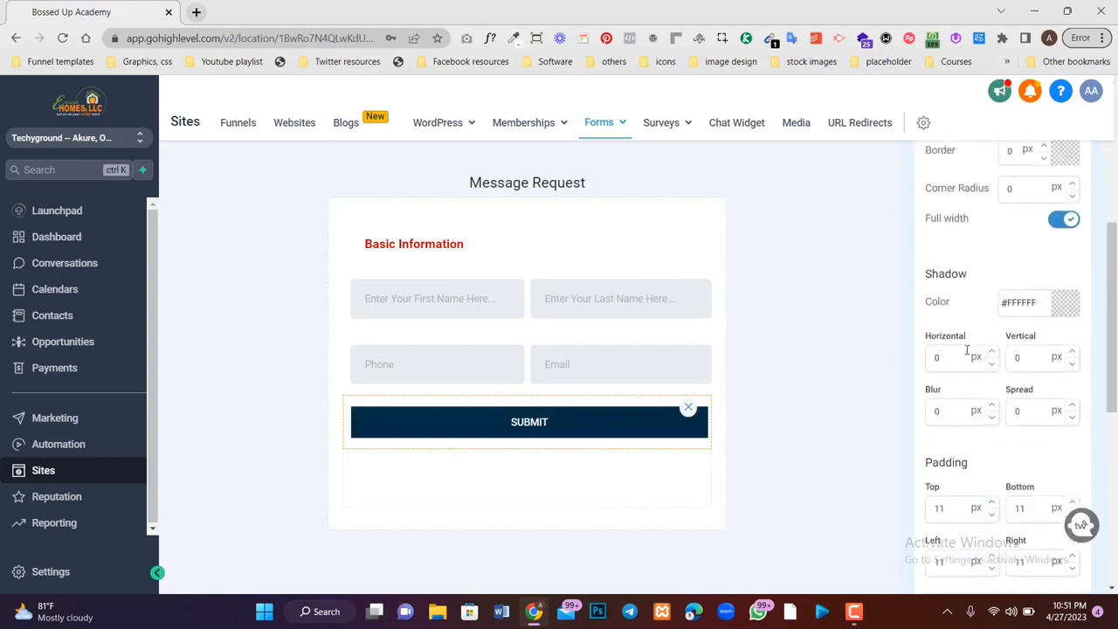
{"action": "scroll", "coordinate": [993, 287], "scroll_direction": "up", "scroll_amount": 1}
{"action": "left_click", "coordinate": [1008, 276]}
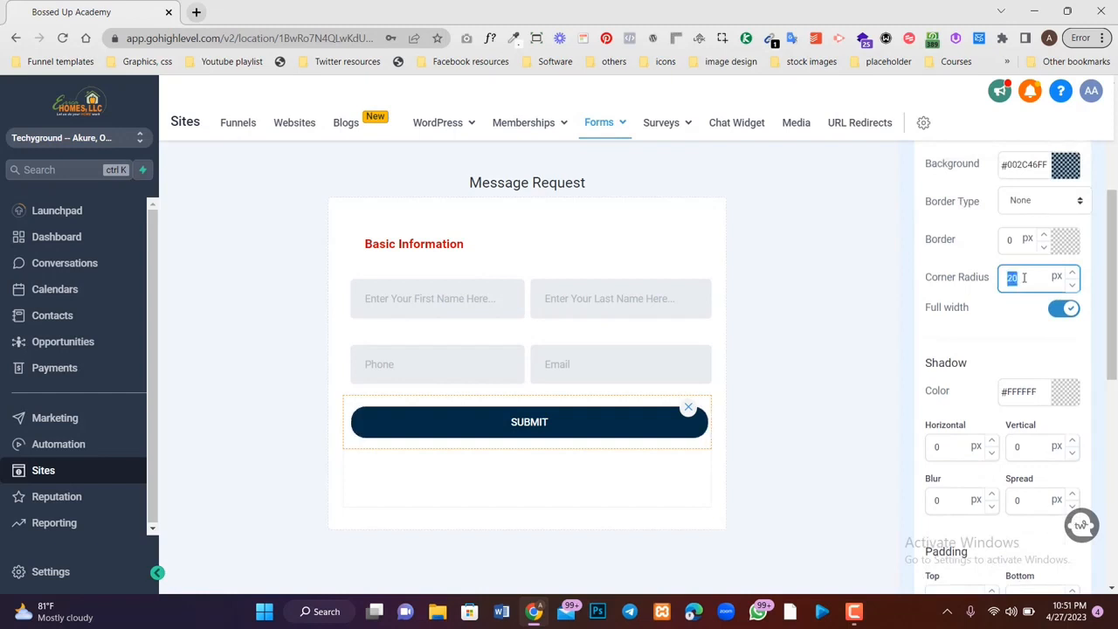
{"action": "type", "text": "10"}
{"action": "left_click", "coordinate": [832, 322]}
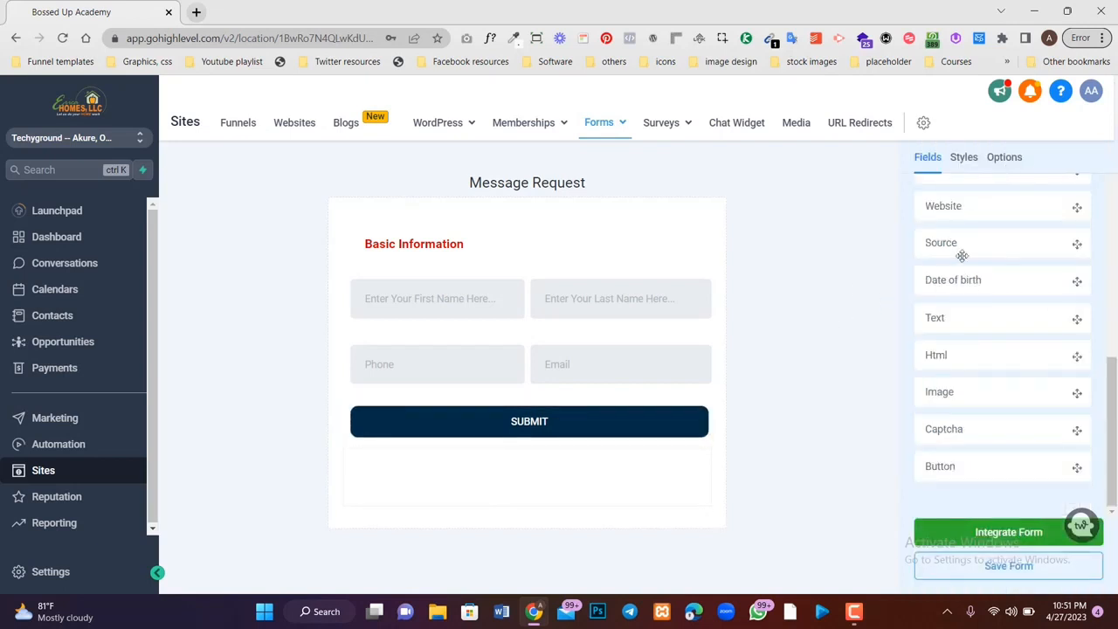
- Show the available custom fields and save the form
{"action": "scroll", "coordinate": [961, 254], "scroll_direction": "up", "scroll_amount": 5}
{"action": "left_click", "coordinate": [980, 204]}
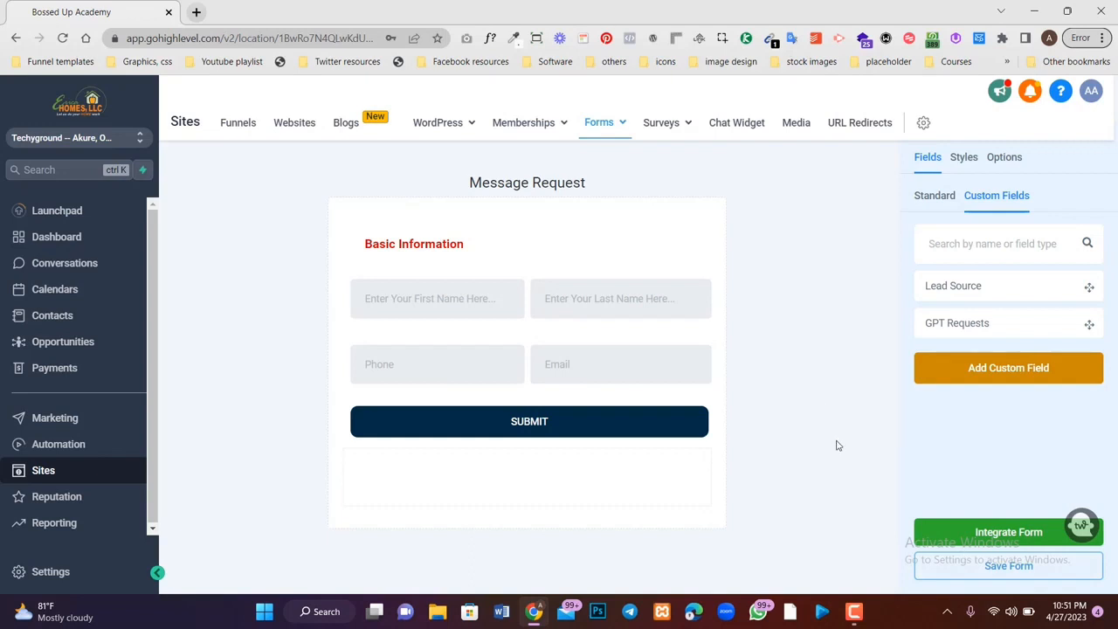
{"action": "left_click", "coordinate": [983, 574]}
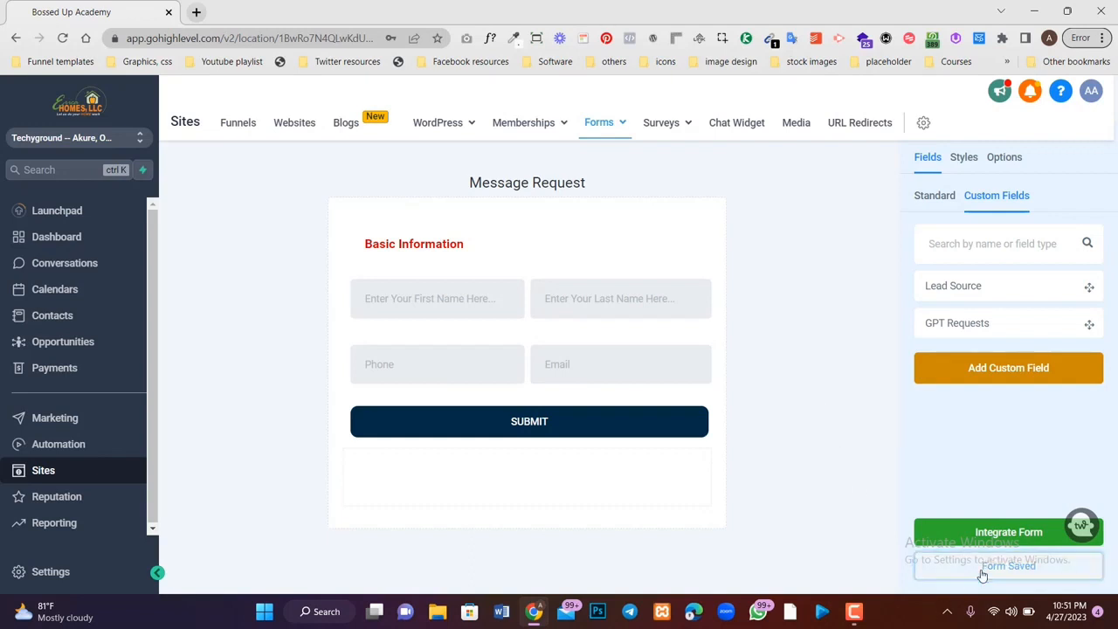
{"action": "left_click", "coordinate": [927, 196]}
{"action": "scroll", "coordinate": [947, 382], "scroll_direction": "down", "scroll_amount": 5}
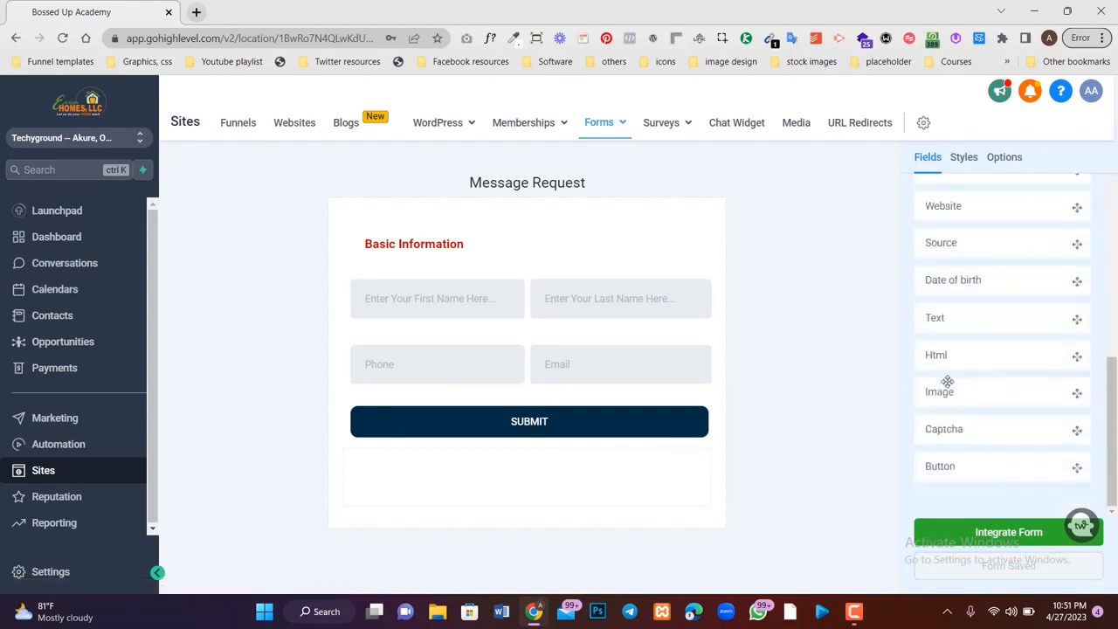
{"action": "scroll", "coordinate": [947, 381], "scroll_direction": "up", "scroll_amount": 5}
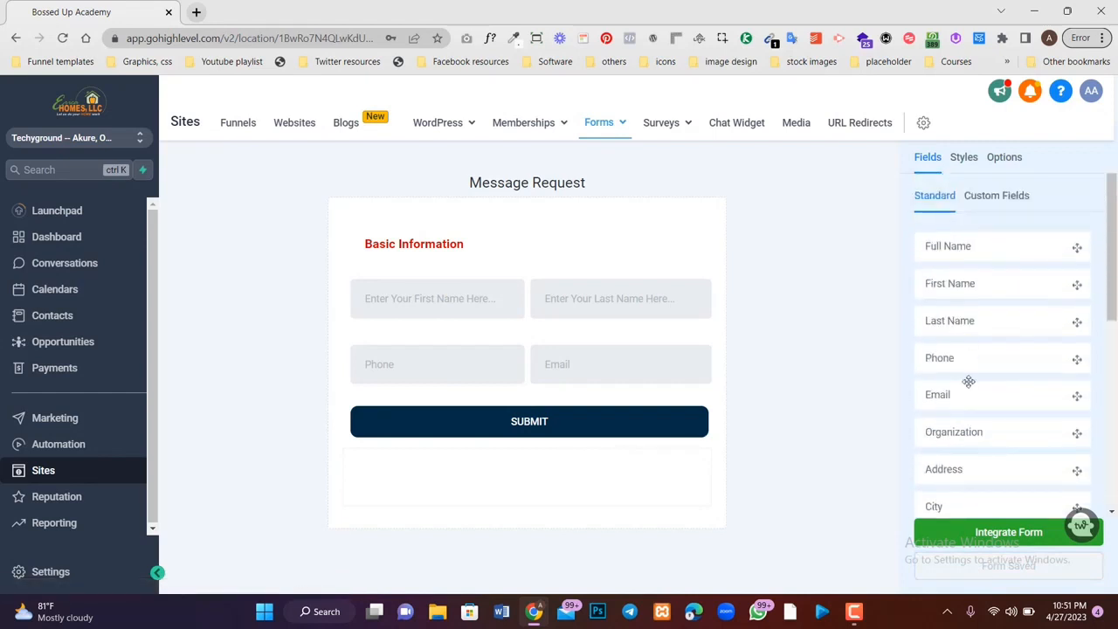
- Start a new custom field of the Multi Line type and continue to its details
{"action": "left_click", "coordinate": [979, 197]}
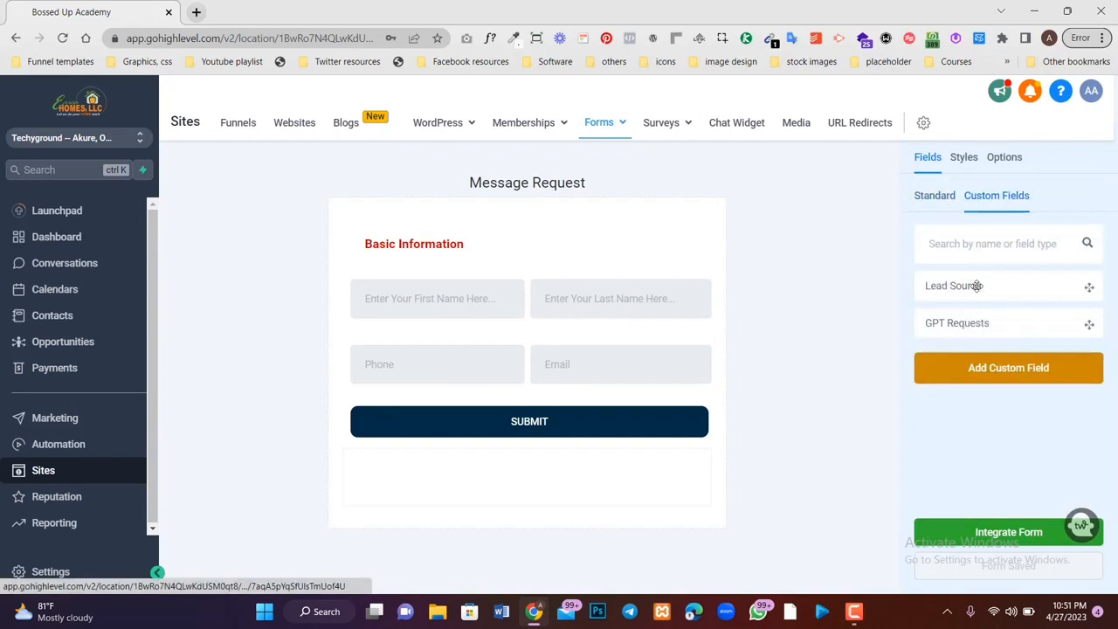
{"action": "left_click", "coordinate": [1008, 368]}
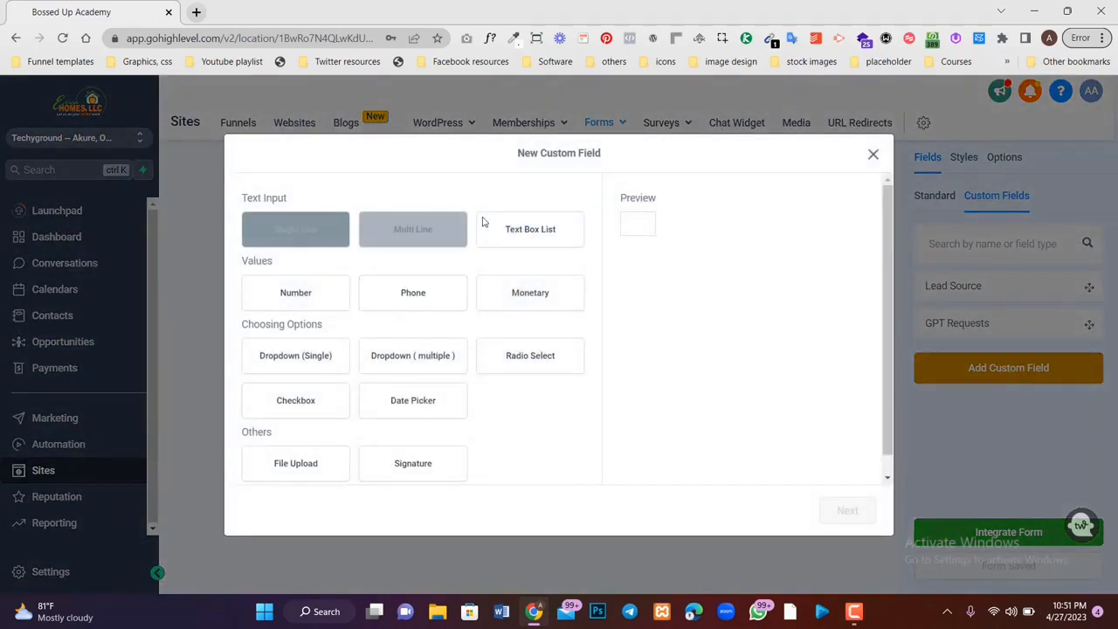
{"action": "left_click", "coordinate": [521, 226]}
{"action": "left_click", "coordinate": [433, 232]}
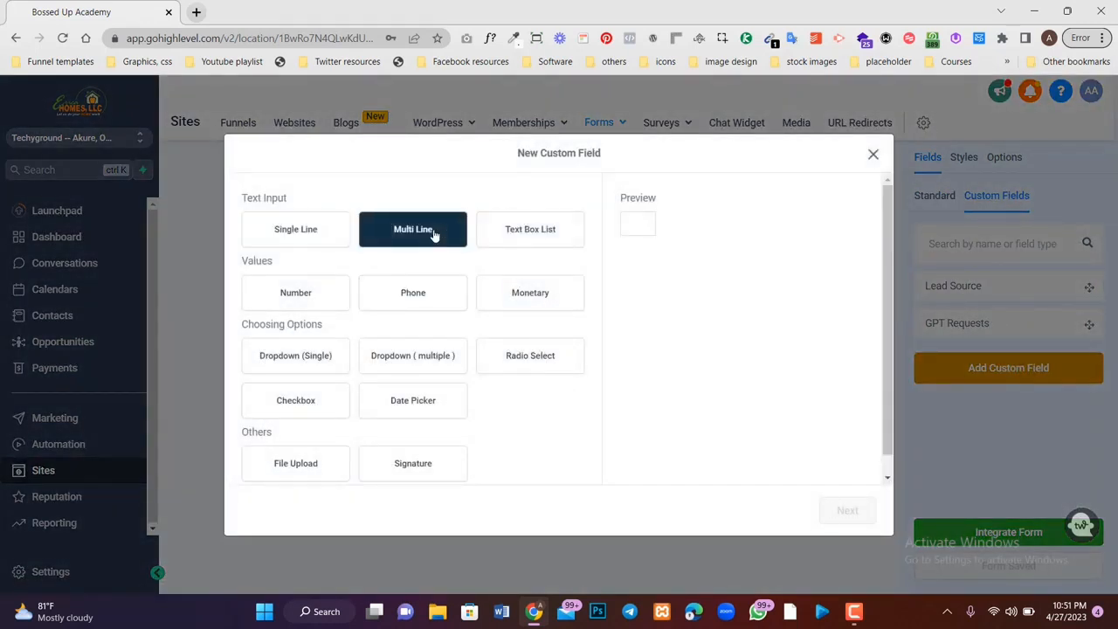
{"action": "left_click", "coordinate": [529, 239]}
{"action": "left_click", "coordinate": [461, 236]}
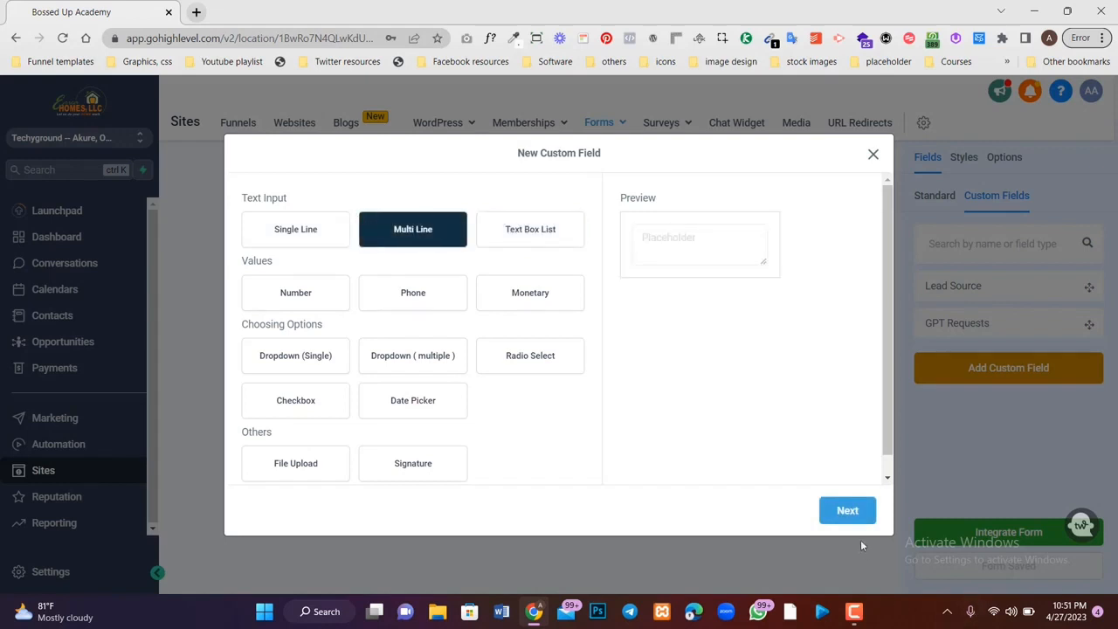
{"action": "left_click", "coordinate": [846, 511]}
- Name the Multi Line custom field "Your Message", assign it to the Additional Info group and save it
{"action": "left_click", "coordinate": [394, 306]}
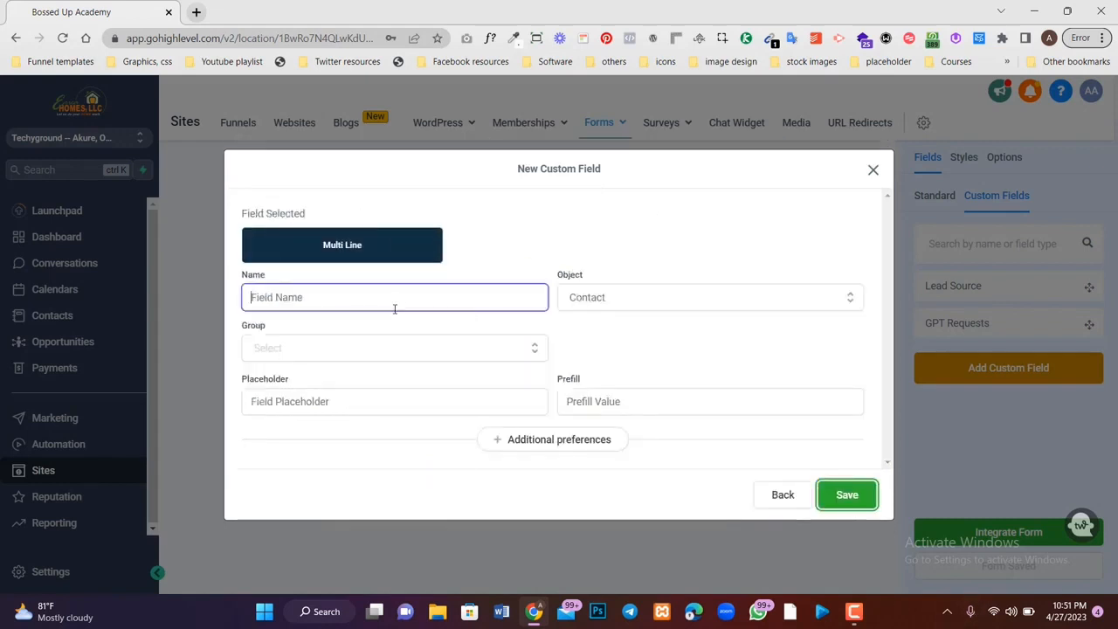
{"action": "type", "text": "Your"}
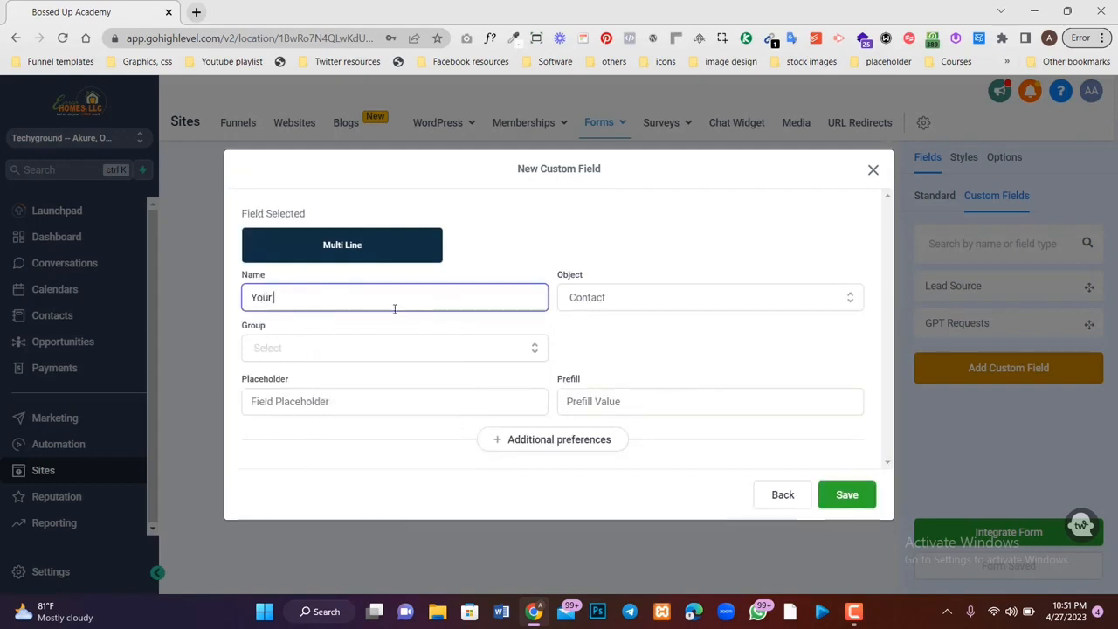
{"action": "type", "text": " Message"}
{"action": "left_click", "coordinate": [315, 349]}
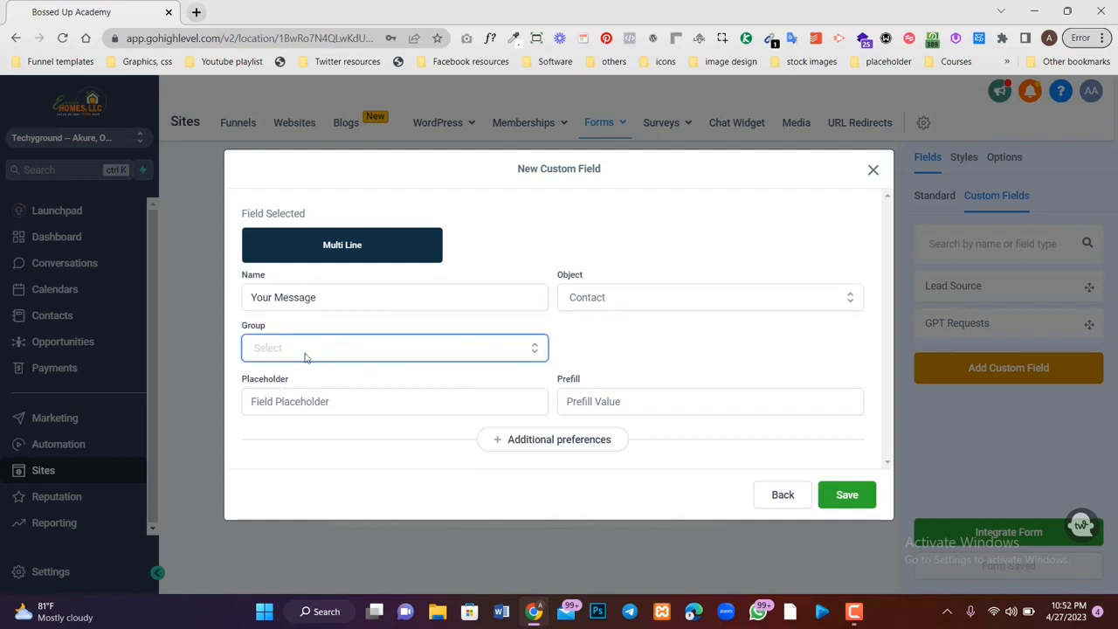
{"action": "left_click", "coordinate": [320, 434]}
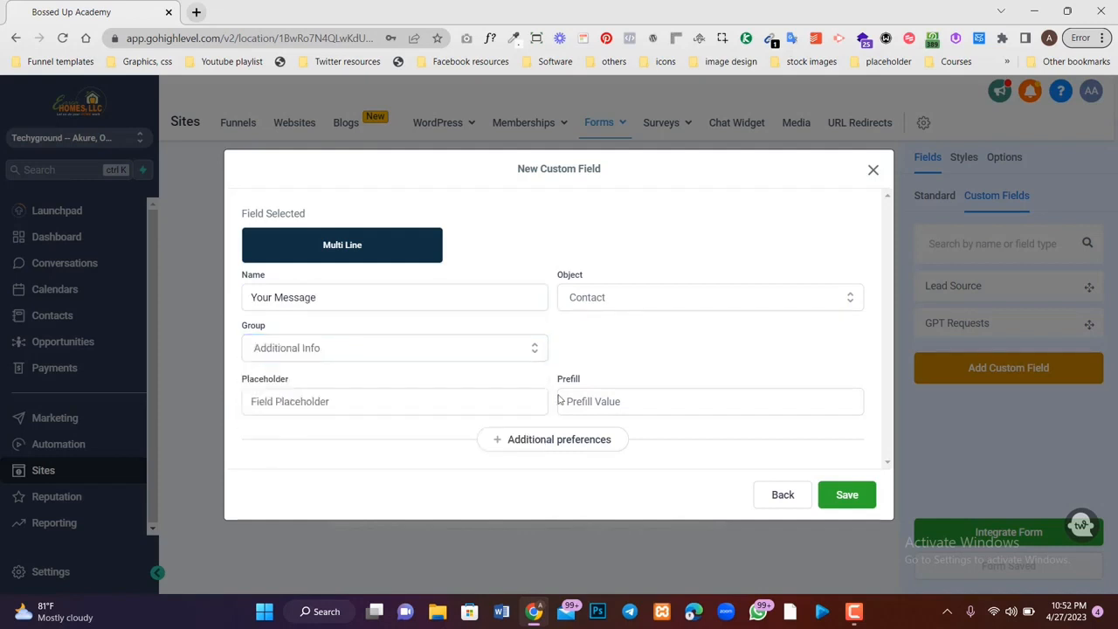
{"action": "left_click", "coordinate": [840, 496]}
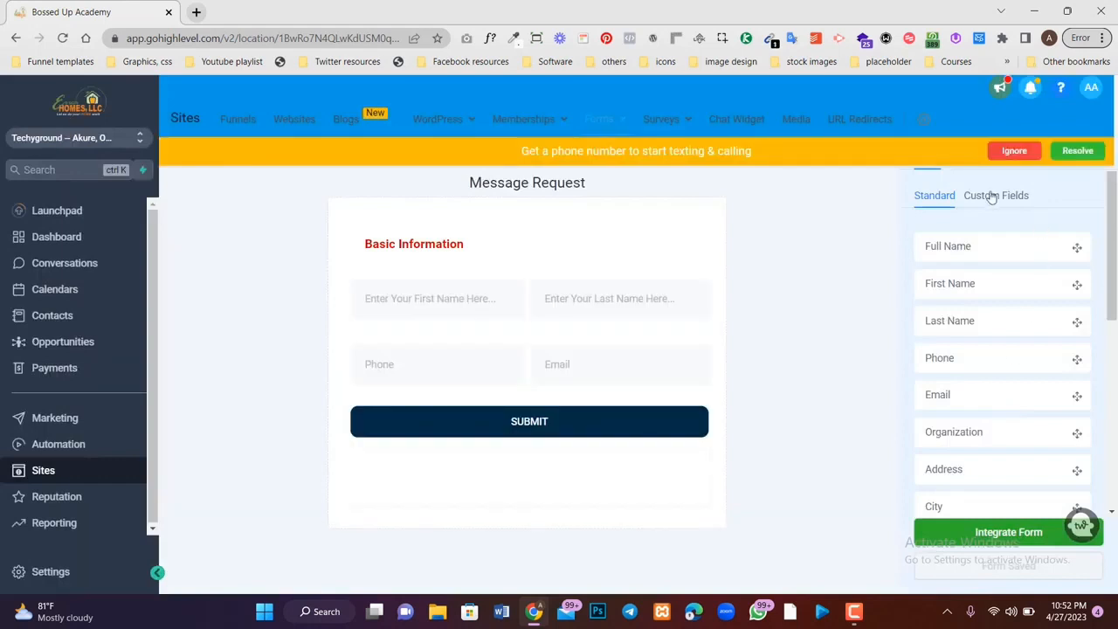
- Dismiss the phone number banner and add the custom fields Gender and Your Message to the form above the SUBMIT button
{"action": "left_click", "coordinate": [1013, 151]}
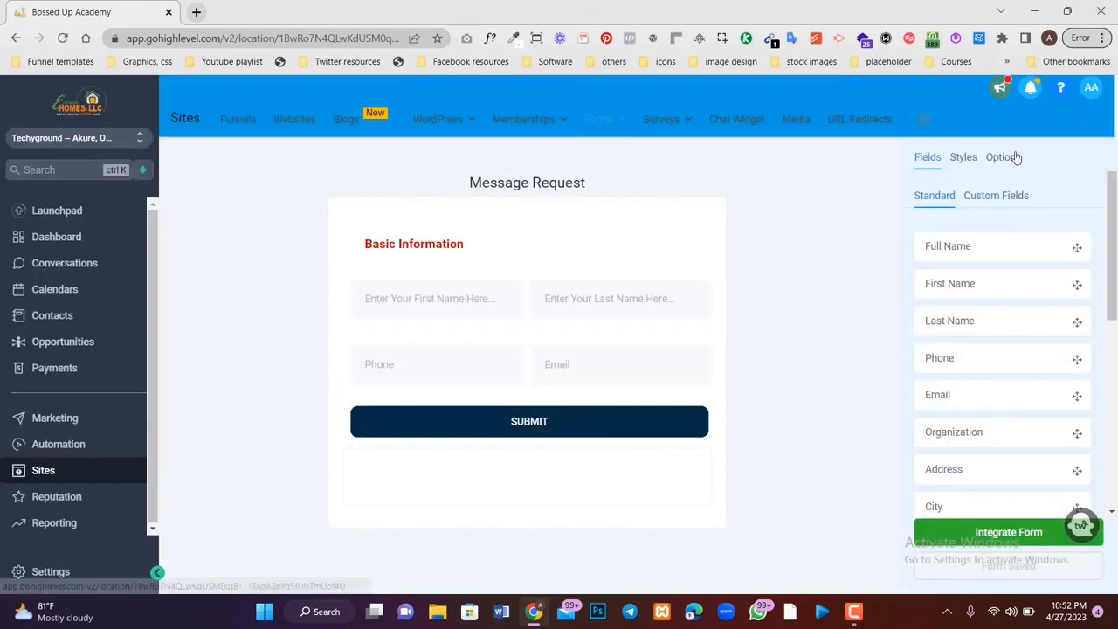
{"action": "left_click", "coordinate": [989, 195]}
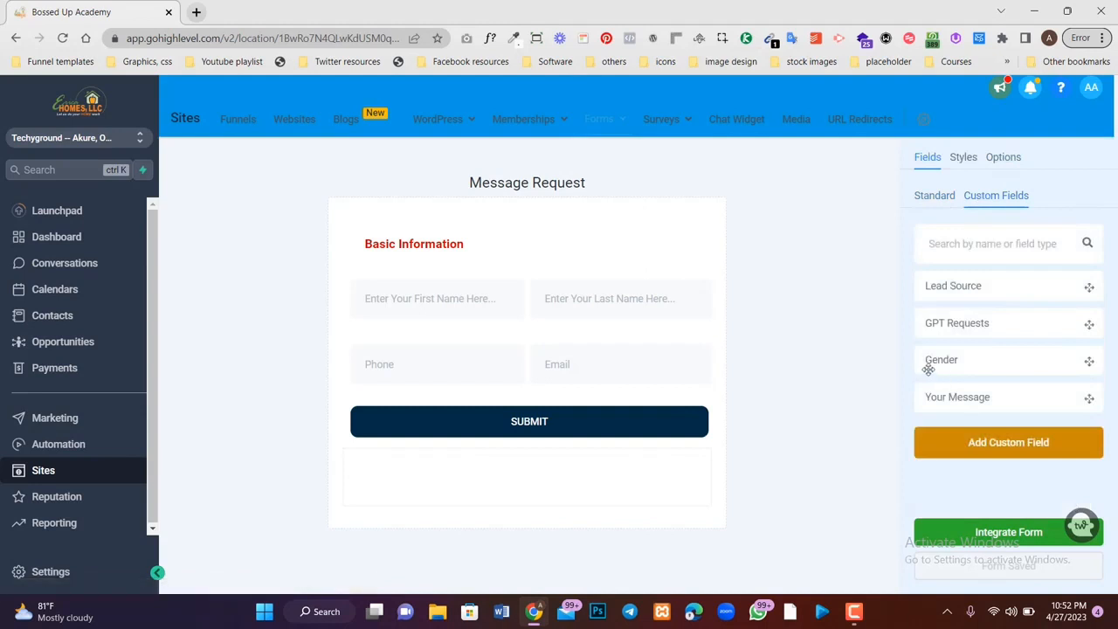
{"action": "left_click_drag", "start_coordinate": [928, 367], "coordinate": [436, 400]}
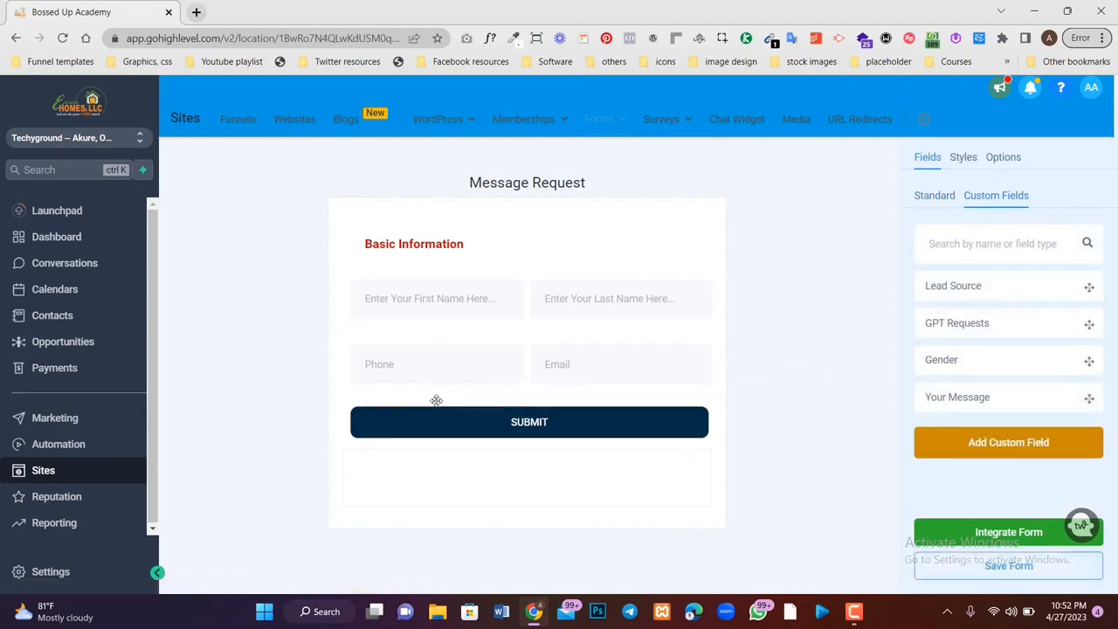
{"action": "left_click_drag", "start_coordinate": [961, 392], "coordinate": [593, 474]}
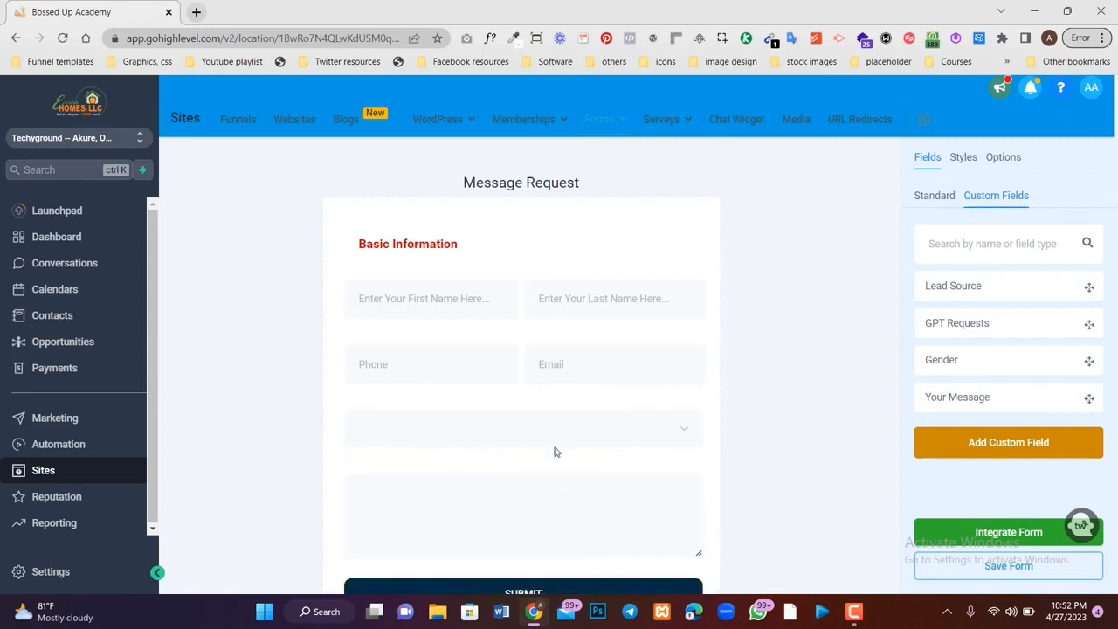
- Set the placeholder of the form's gender dropdown to "Gender"
{"action": "left_click", "coordinate": [487, 431]}
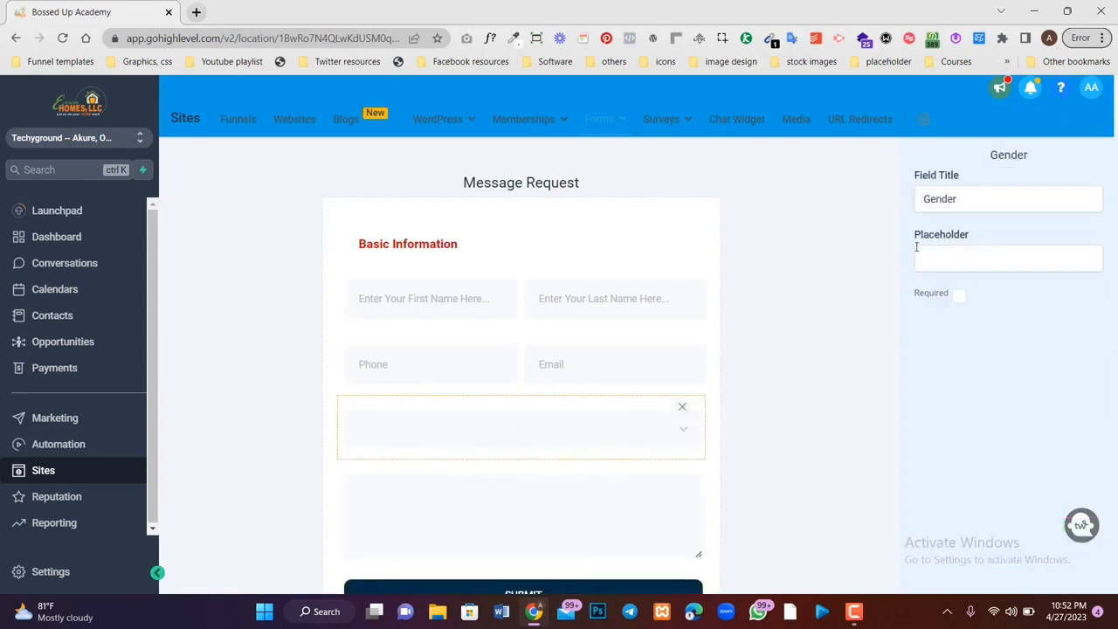
{"action": "left_click", "coordinate": [943, 259]}
{"action": "type", "text": "Gender"}
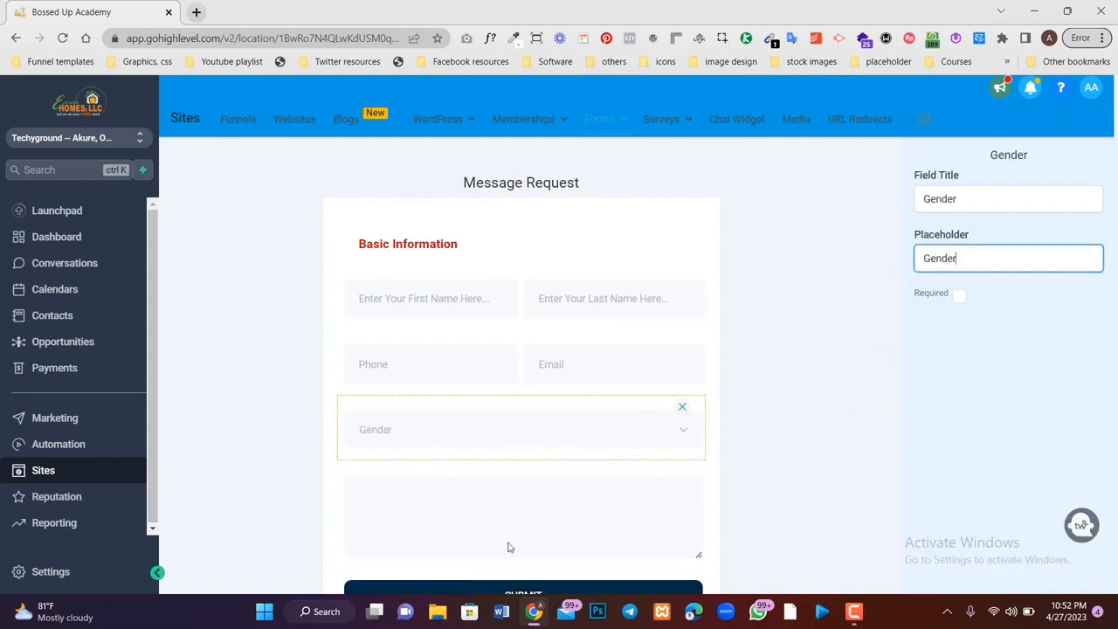
- Set the placeholder of the multi-line message field to "Your Message" and close its settings
{"action": "left_click", "coordinate": [509, 547]}
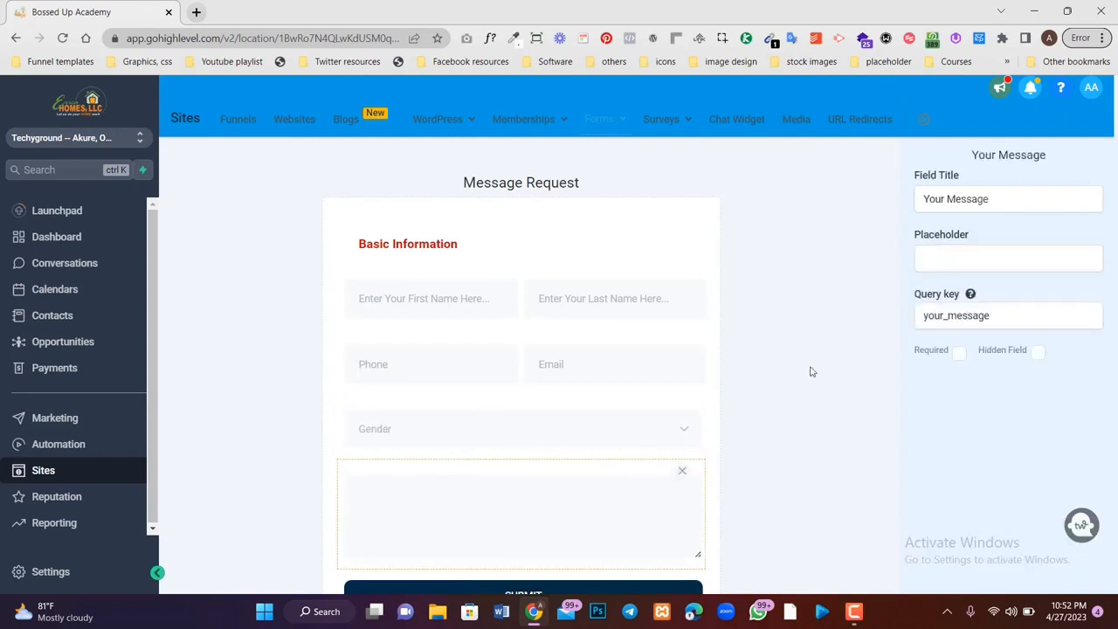
{"action": "left_click", "coordinate": [986, 253]}
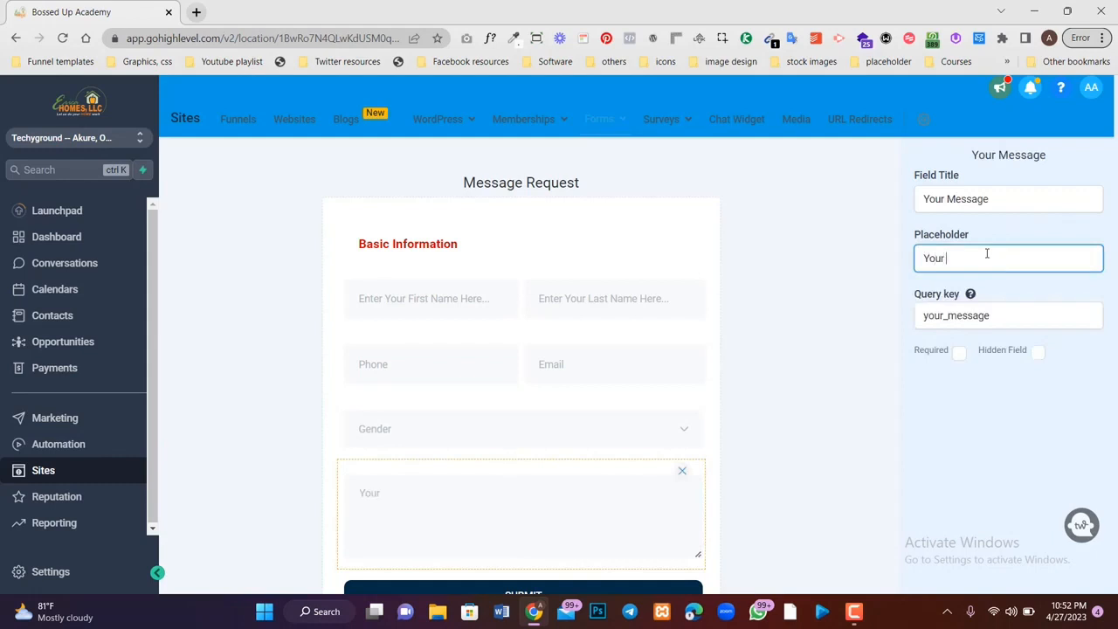
{"action": "type", "text": "Your Message"}
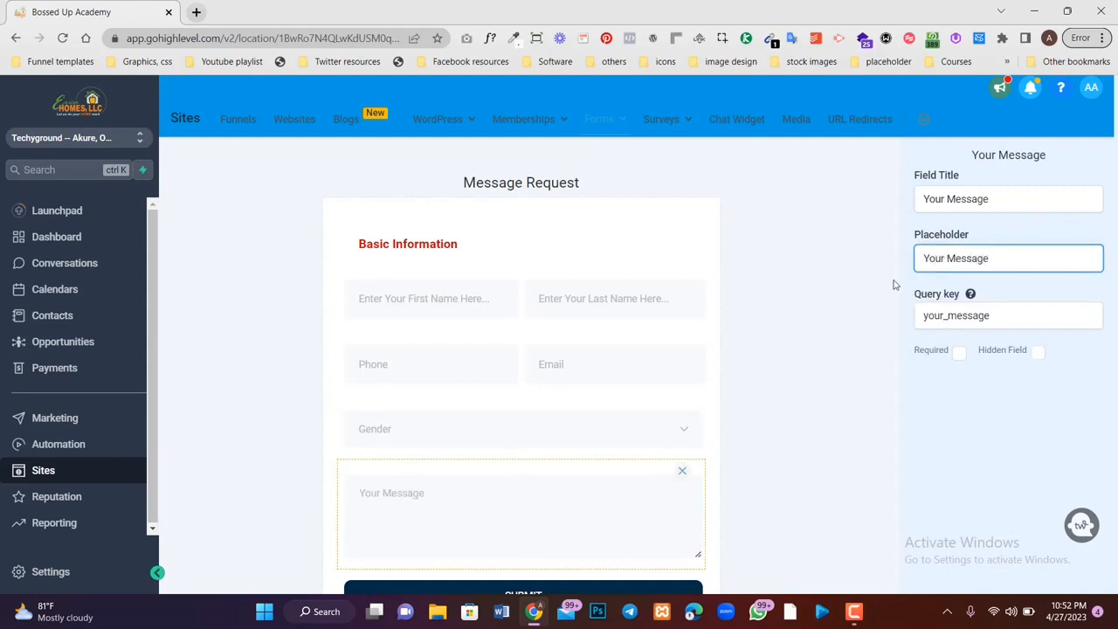
{"action": "left_click", "coordinate": [781, 405]}
- Save the form with the gender and message fields added
{"action": "scroll", "coordinate": [778, 405], "scroll_direction": "down", "scroll_amount": 3}
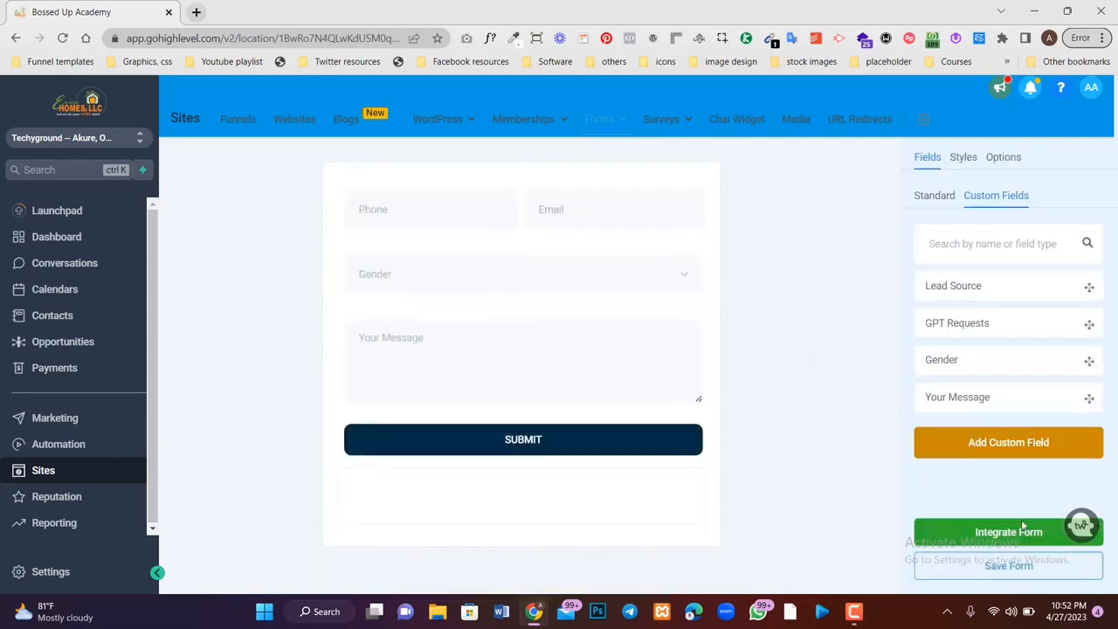
{"action": "left_click", "coordinate": [1046, 563]}
{"action": "scroll", "coordinate": [835, 314], "scroll_direction": "up", "scroll_amount": 2}
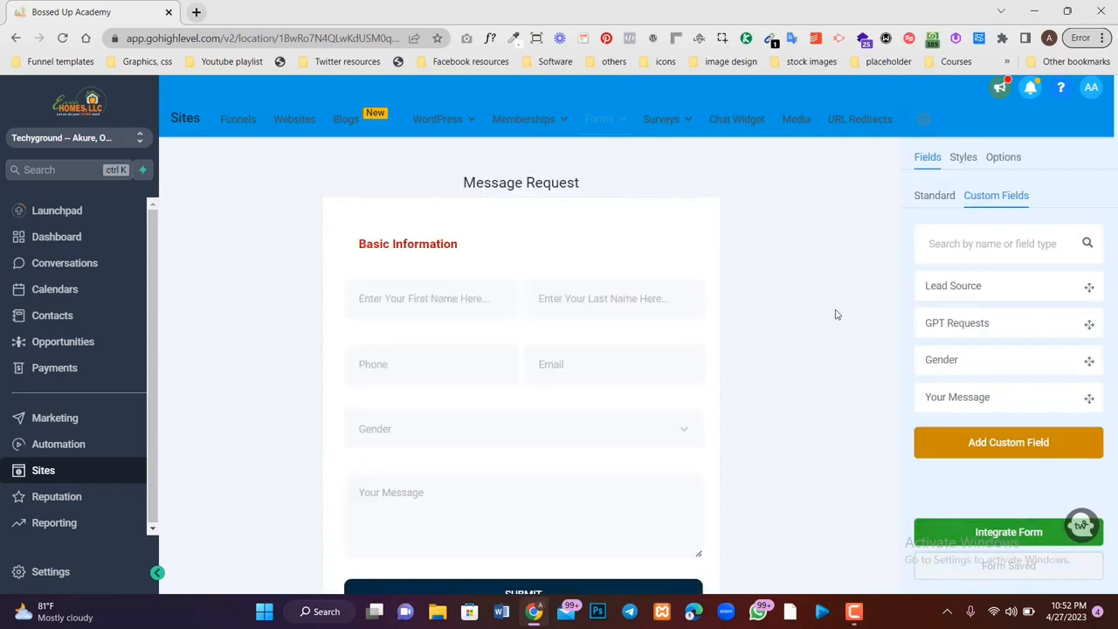
- Examine the form's style settings, including Custom CSS, and its options for the on-submit action and Facebook Pixel
{"action": "left_click", "coordinate": [964, 157]}
{"action": "scroll", "coordinate": [977, 408], "scroll_direction": "down", "scroll_amount": 5}
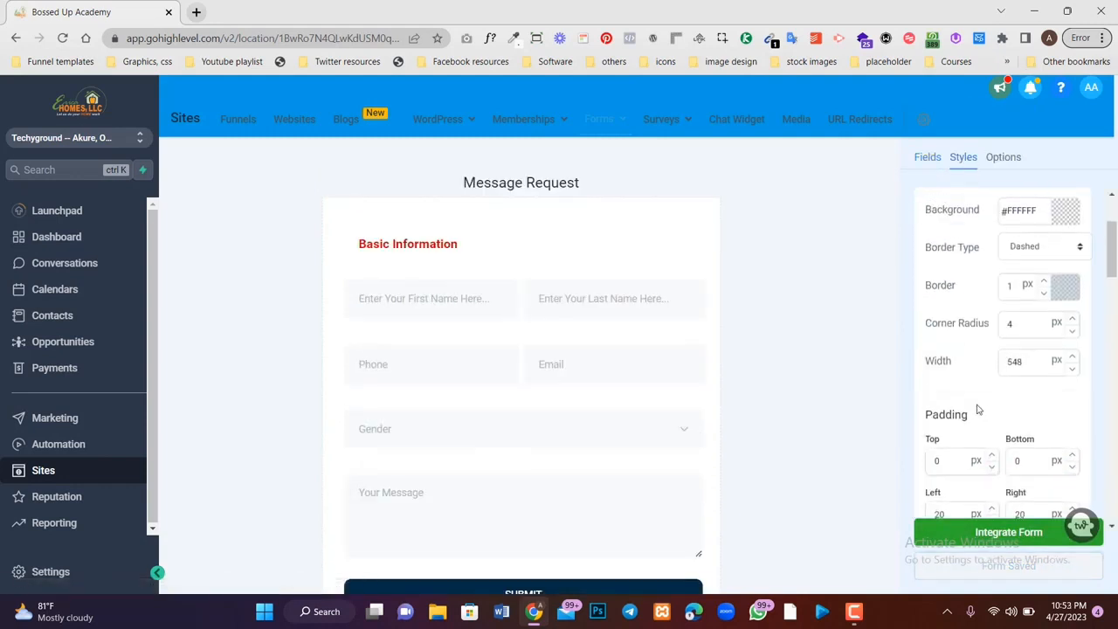
{"action": "scroll", "coordinate": [977, 408], "scroll_direction": "down", "scroll_amount": 8}
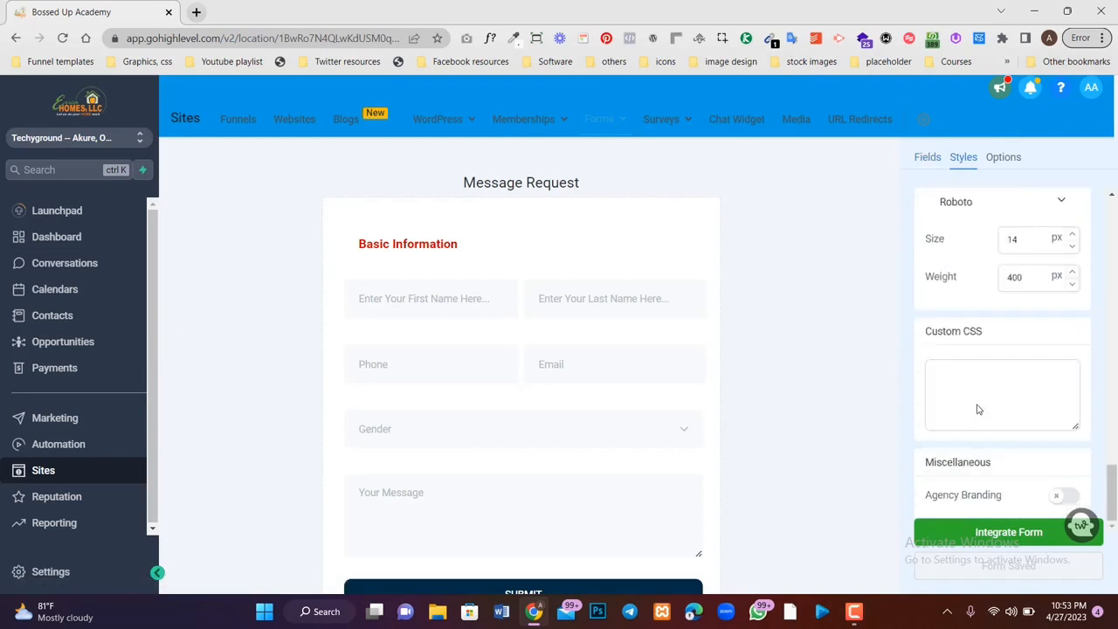
{"action": "scroll", "coordinate": [978, 409], "scroll_direction": "up", "scroll_amount": 2}
{"action": "scroll", "coordinate": [976, 407], "scroll_direction": "down", "scroll_amount": 2}
{"action": "left_click", "coordinate": [942, 383]}
{"action": "scroll", "coordinate": [942, 383], "scroll_direction": "up", "scroll_amount": 3}
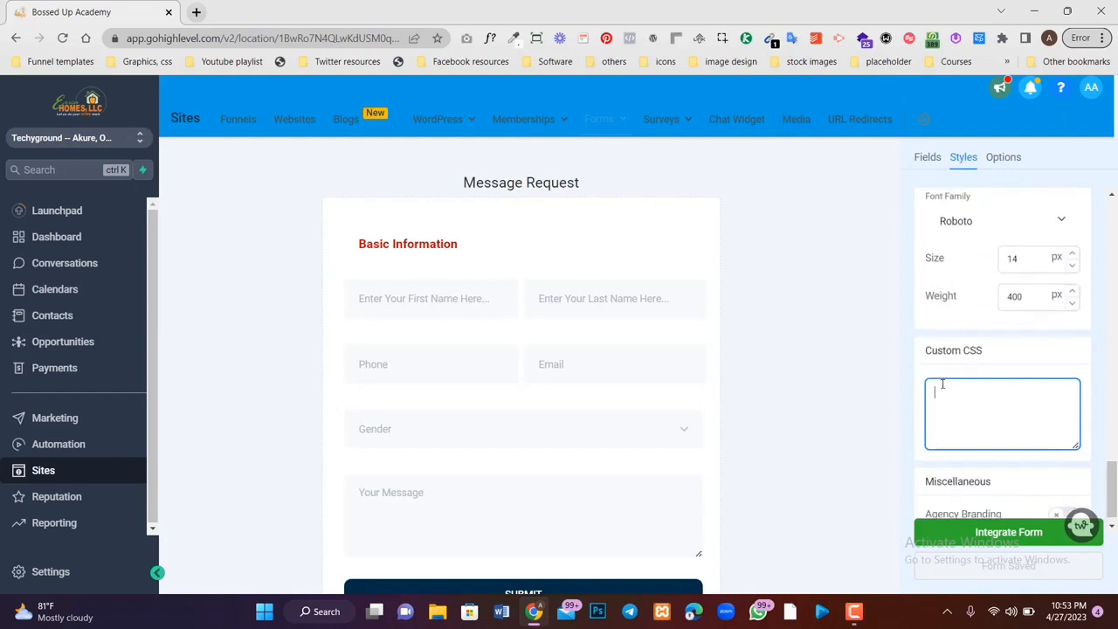
{"action": "scroll", "coordinate": [942, 384], "scroll_direction": "up", "scroll_amount": 5}
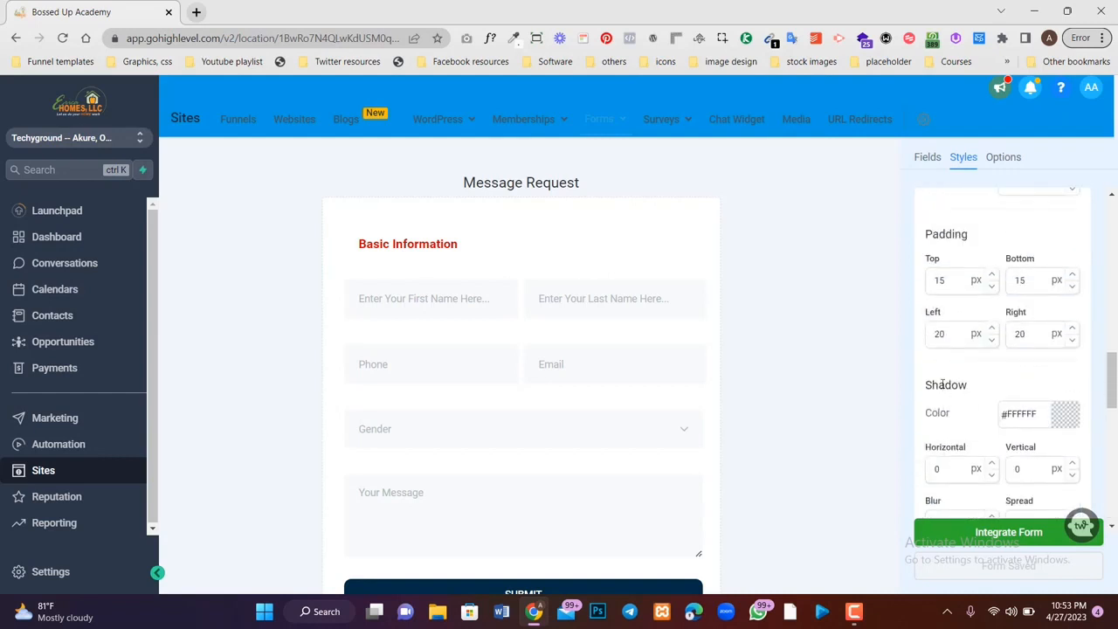
{"action": "scroll", "coordinate": [942, 383], "scroll_direction": "down", "scroll_amount": 2}
{"action": "scroll", "coordinate": [942, 384], "scroll_direction": "up", "scroll_amount": 5}
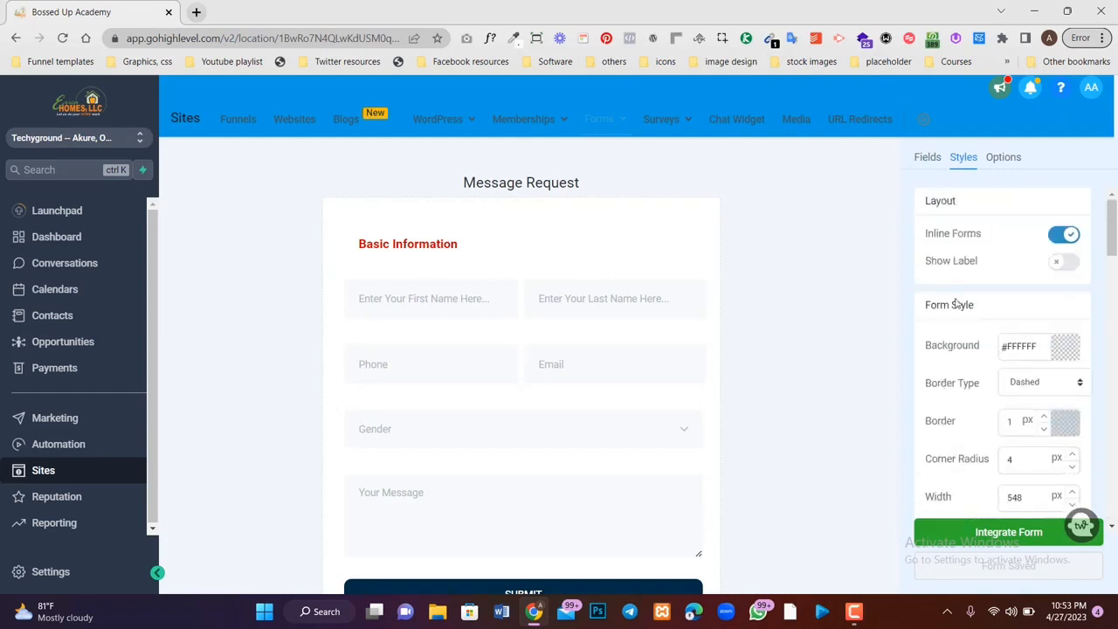
{"action": "left_click", "coordinate": [995, 168]}
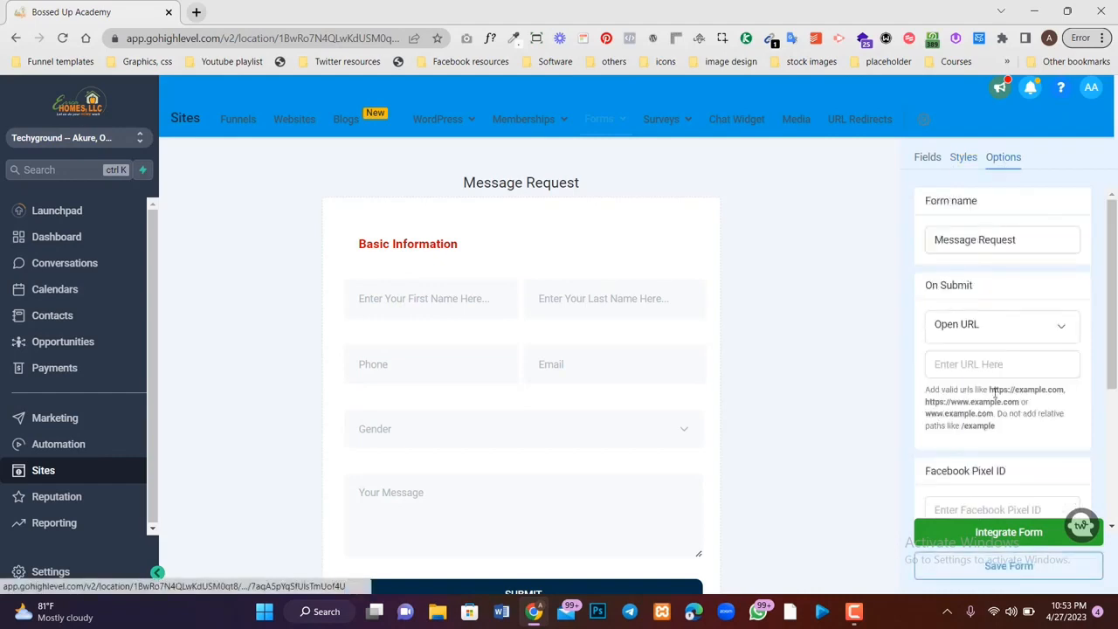
{"action": "scroll", "coordinate": [993, 394], "scroll_direction": "down", "scroll_amount": 3}
{"action": "scroll", "coordinate": [993, 393], "scroll_direction": "up", "scroll_amount": 2}
{"action": "scroll", "coordinate": [993, 393], "scroll_direction": "down", "scroll_amount": 2}
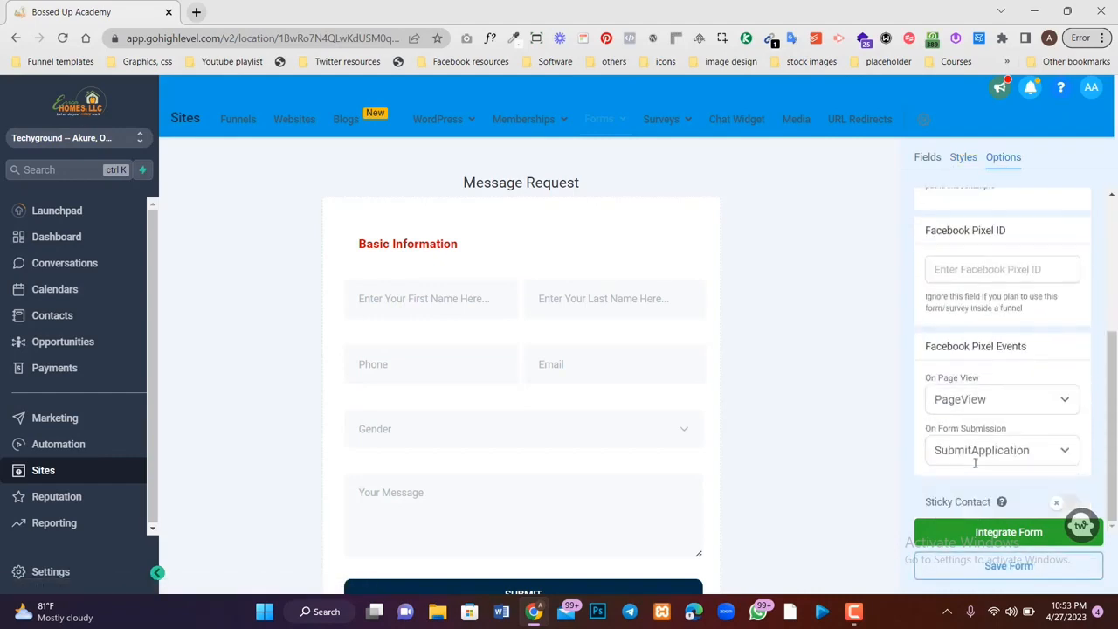
- Copy the form link from the form's integration settings and open it in a new browser tab
{"action": "left_click", "coordinate": [981, 539]}
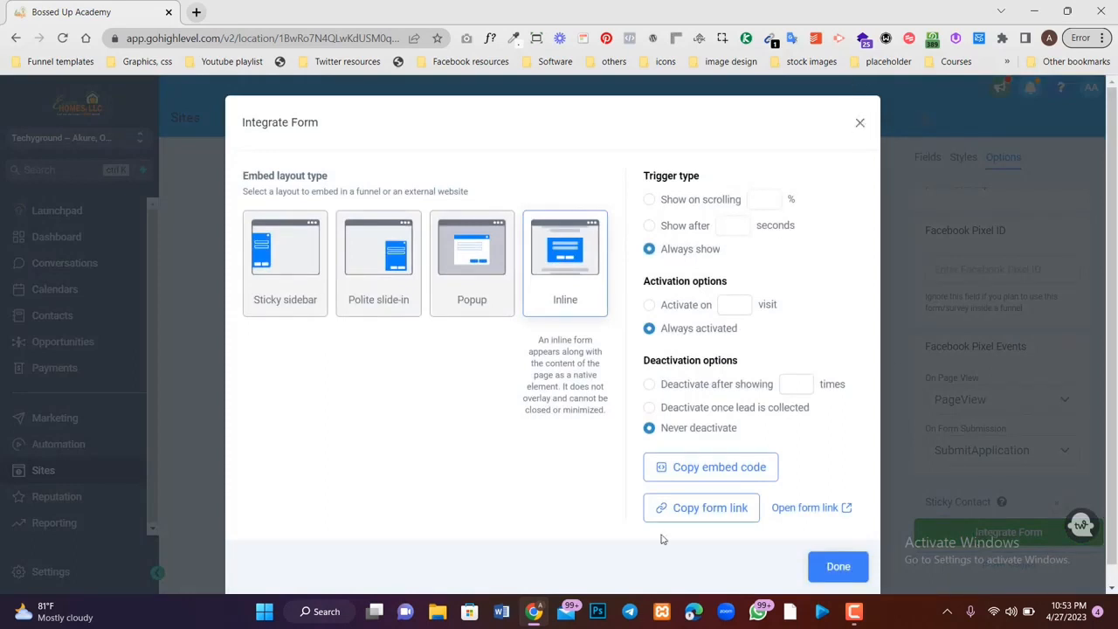
{"action": "left_click", "coordinate": [703, 508]}
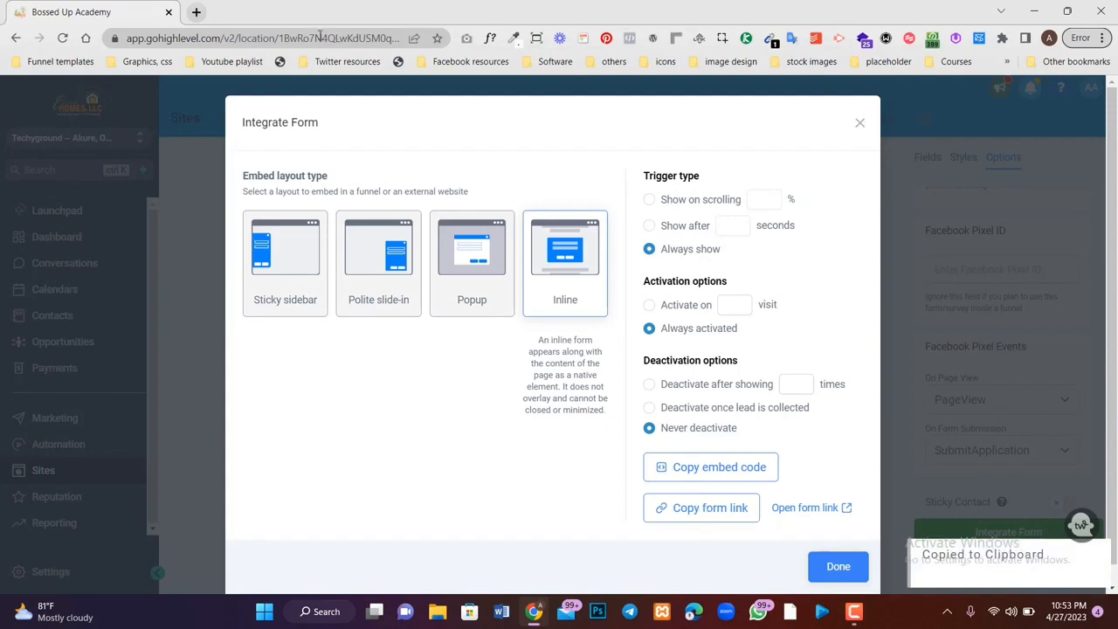
{"action": "left_click", "coordinate": [196, 13]}
{"action": "key", "text": "ctrl+v"}
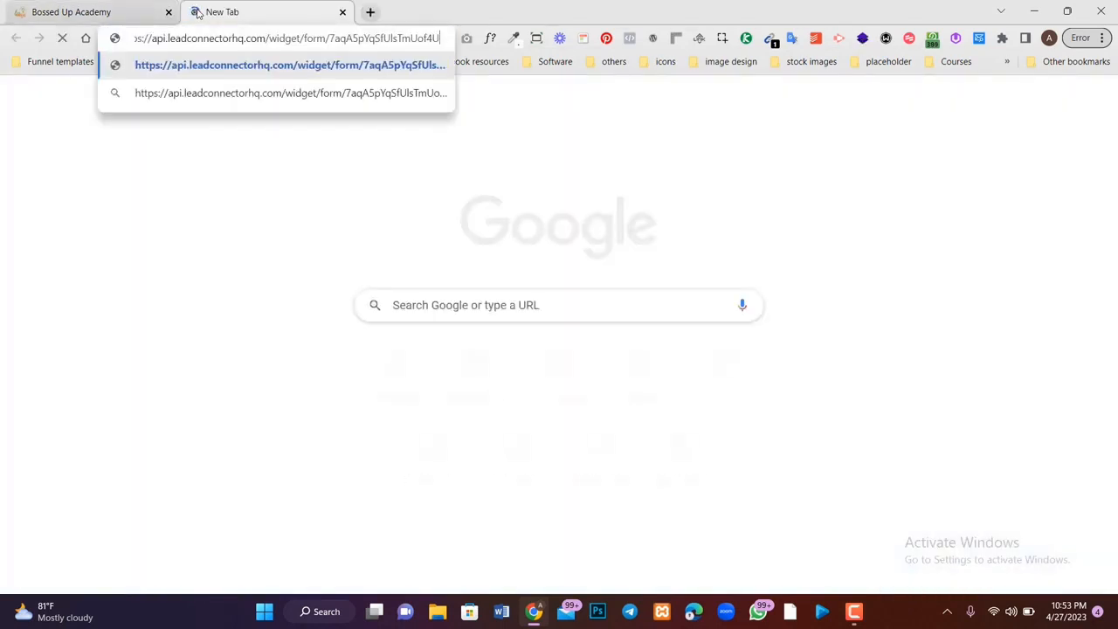
{"action": "key", "text": "Return"}
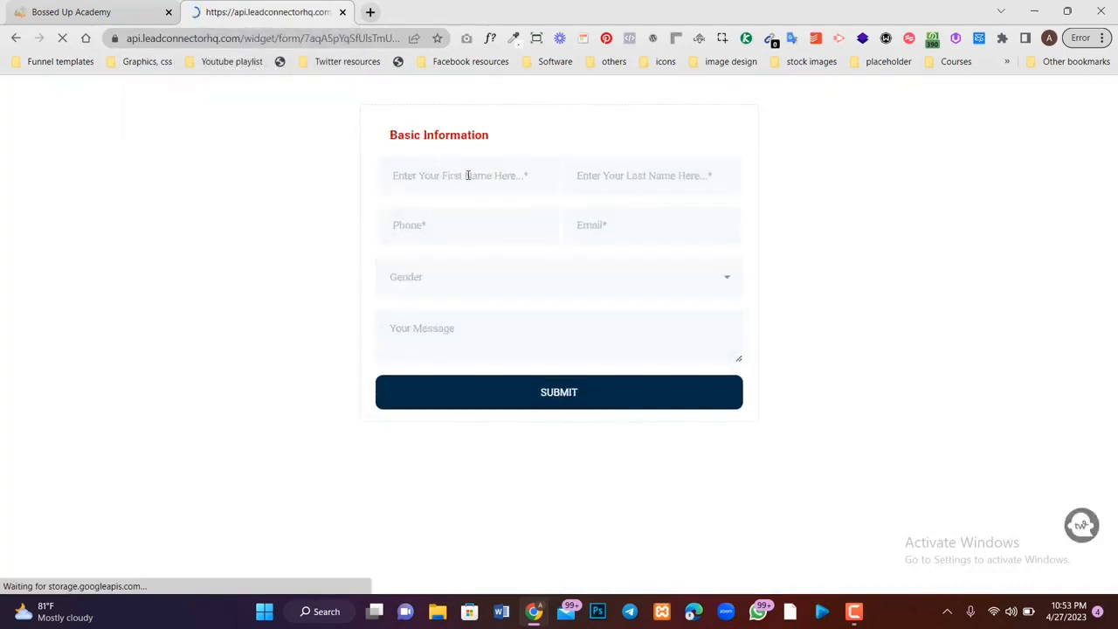
- Try out the live form by choosing Female as the gender and enlarging the message box
{"action": "left_click", "coordinate": [468, 177]}
{"action": "left_click", "coordinate": [671, 269]}
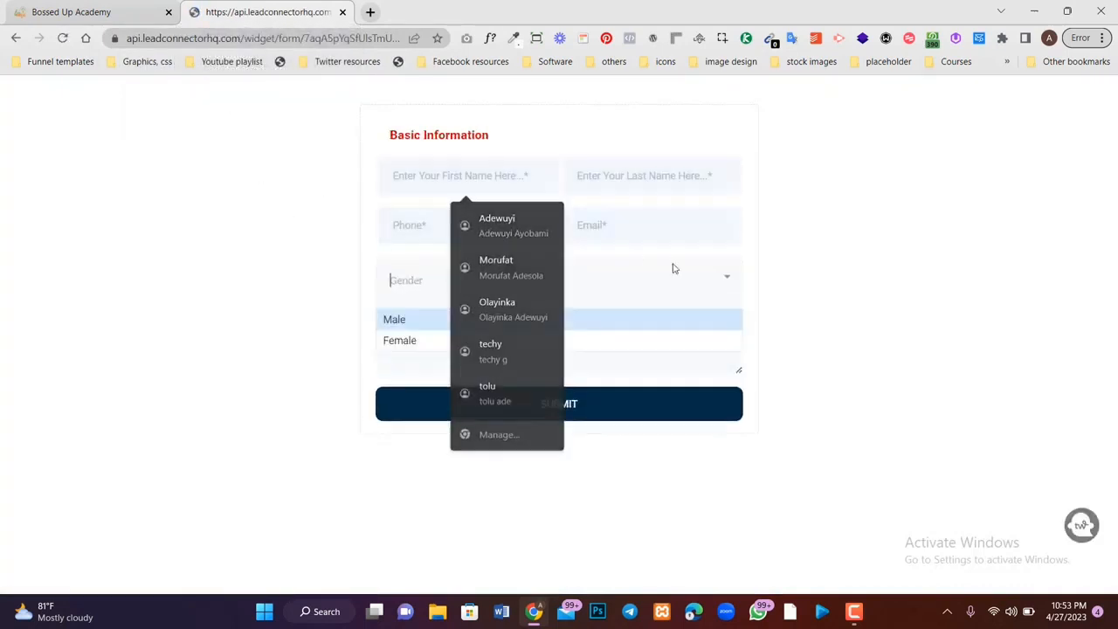
{"action": "left_click", "coordinate": [606, 337]}
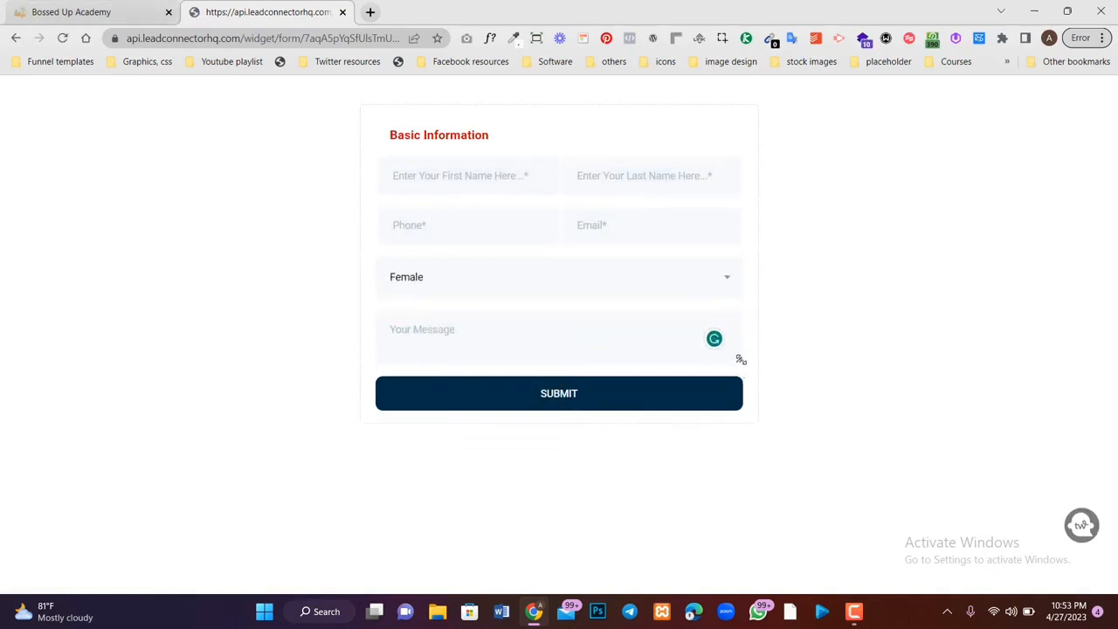
{"action": "left_click_drag", "start_coordinate": [739, 358], "coordinate": [737, 613]}
{"action": "left_click_drag", "start_coordinate": [734, 482], "coordinate": [730, 441]}
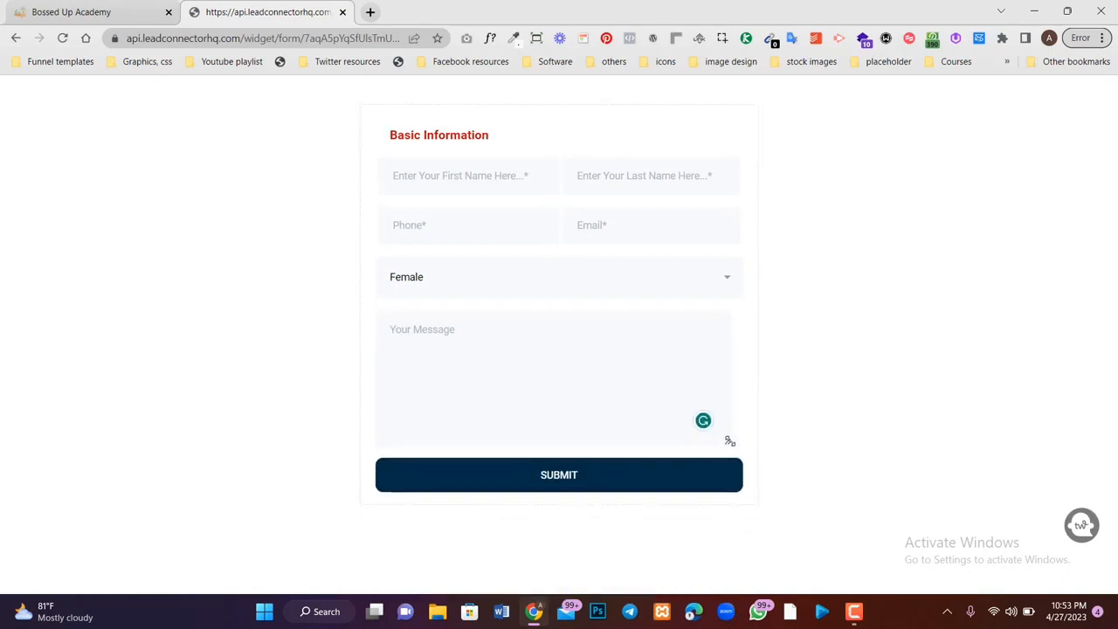
- Copy the form's embed code from its integration settings and open techyground.com/wp-admin in a new browser tab
{"action": "left_click", "coordinate": [123, 5]}
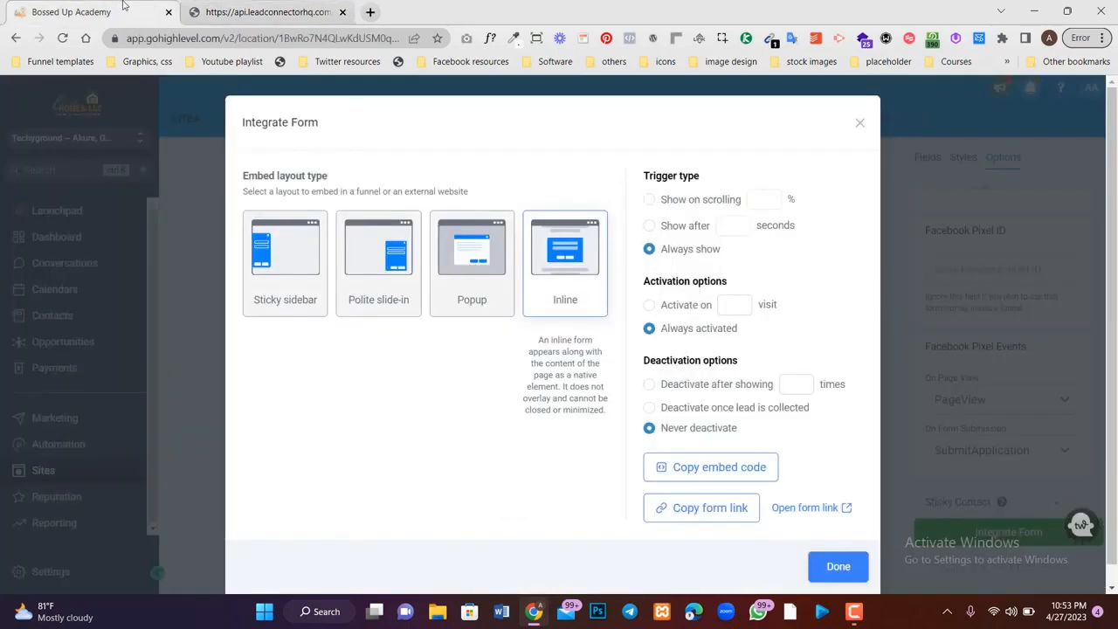
{"action": "left_click", "coordinate": [697, 466]}
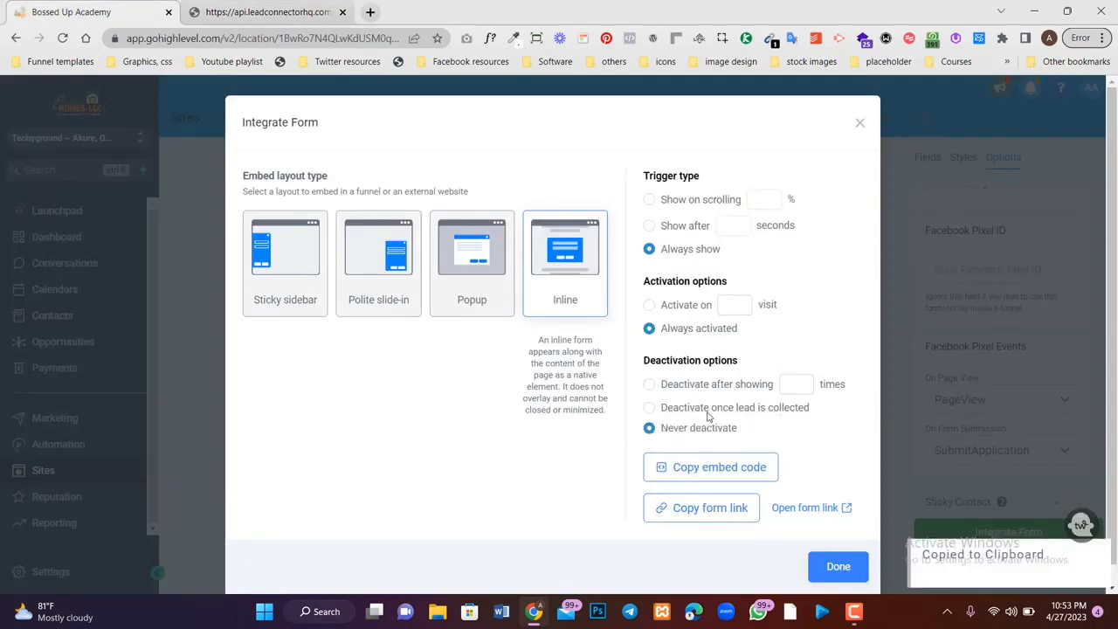
{"action": "left_click", "coordinate": [369, 12]}
{"action": "type", "text": "techyground.com"}
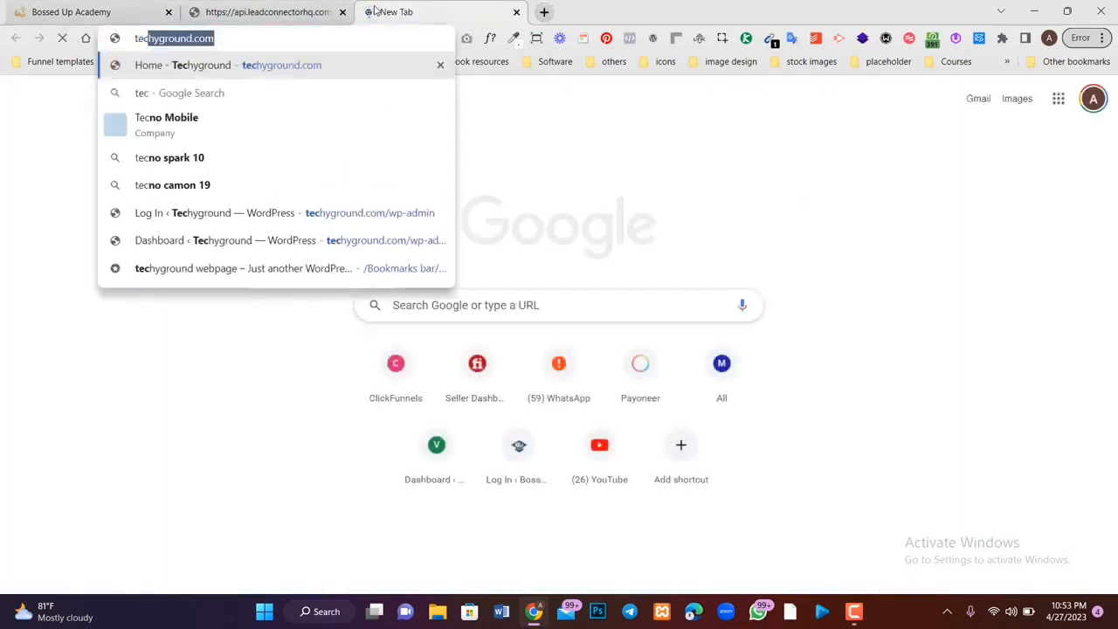
{"action": "key", "text": "Right"}
{"action": "type", "text": "/wp-admin"}
{"action": "key", "text": "Return"}
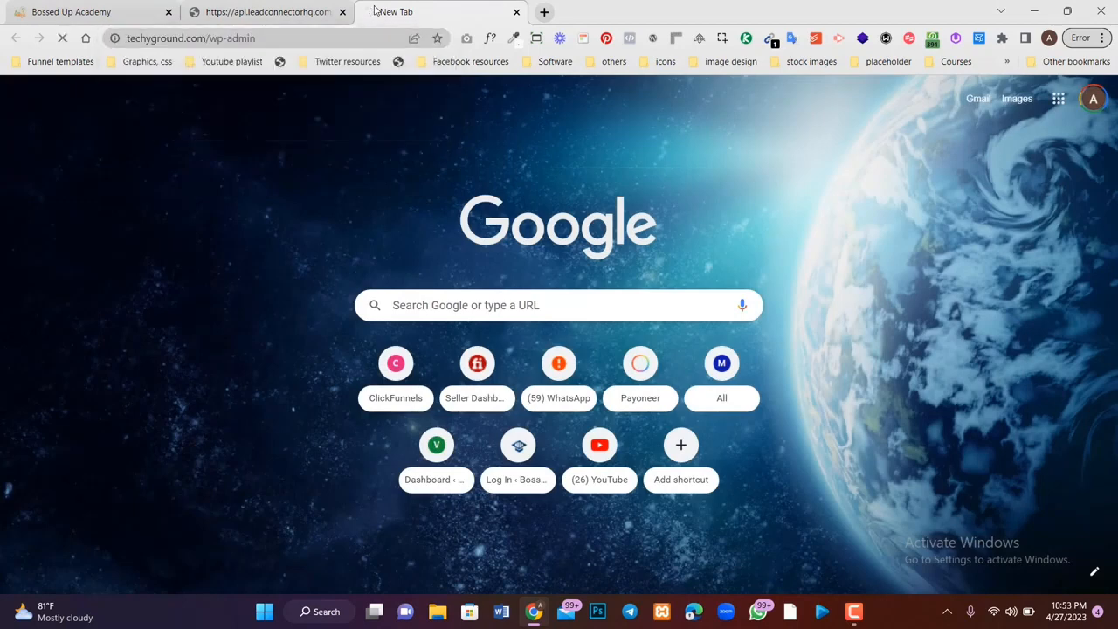
- Check the Popup embed layout, set the layout back to Inline and copy the embed code
{"action": "left_click", "coordinate": [305, 7]}
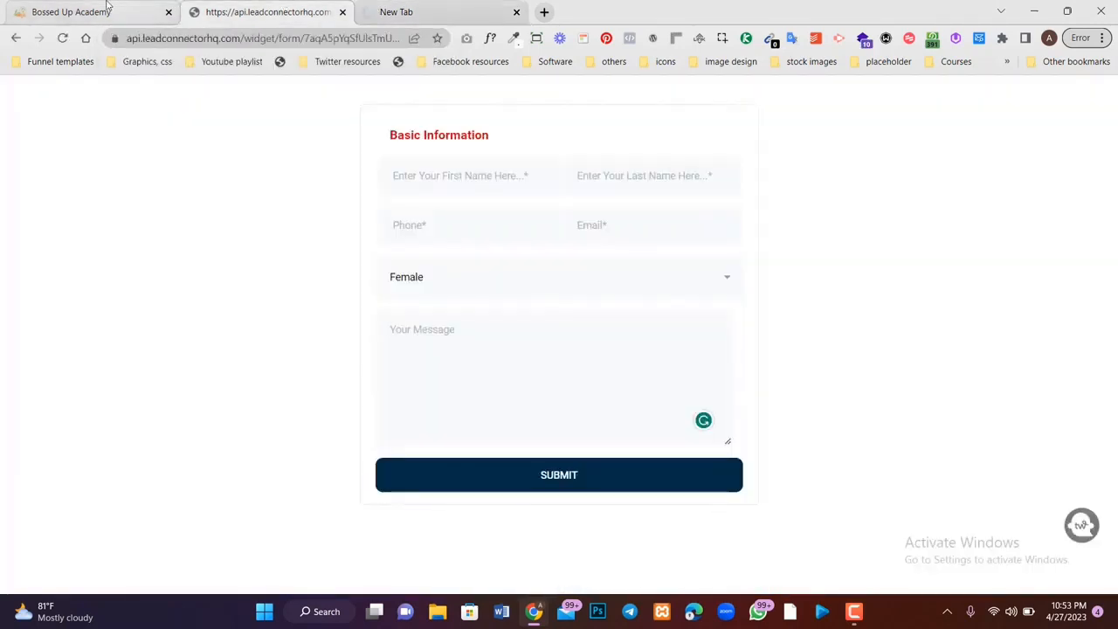
{"action": "left_click", "coordinate": [107, 7]}
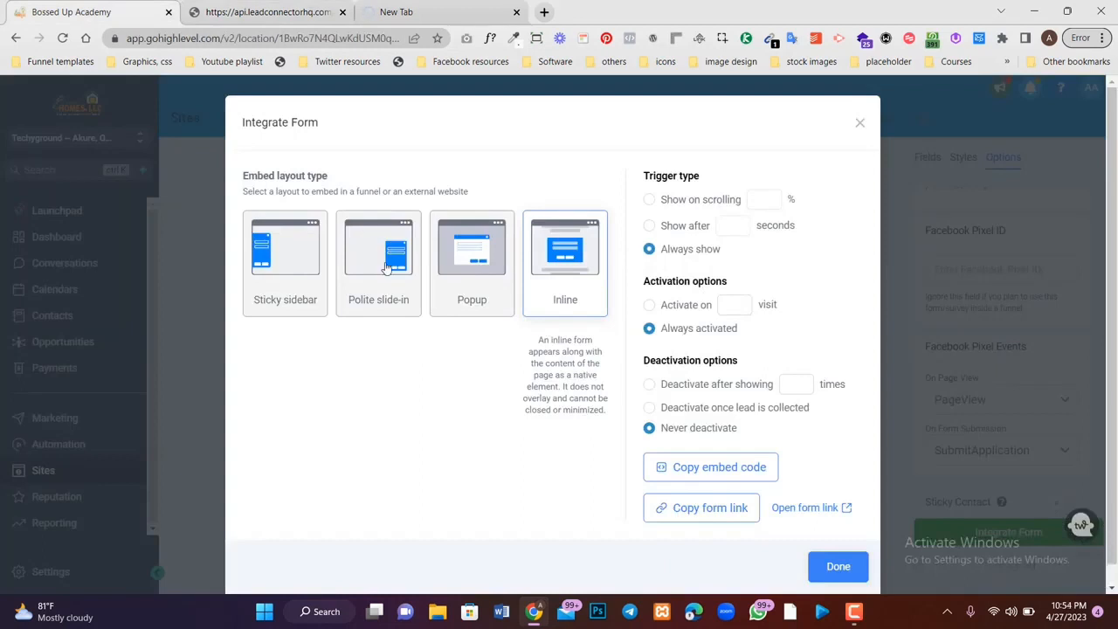
{"action": "left_click", "coordinate": [449, 265]}
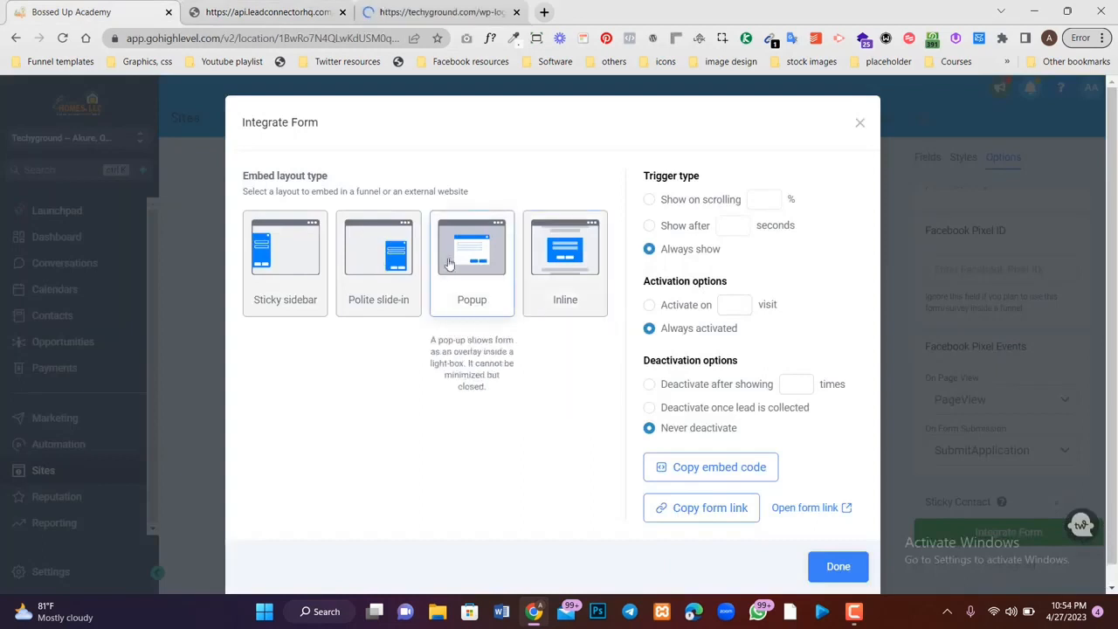
{"action": "left_click", "coordinate": [579, 295]}
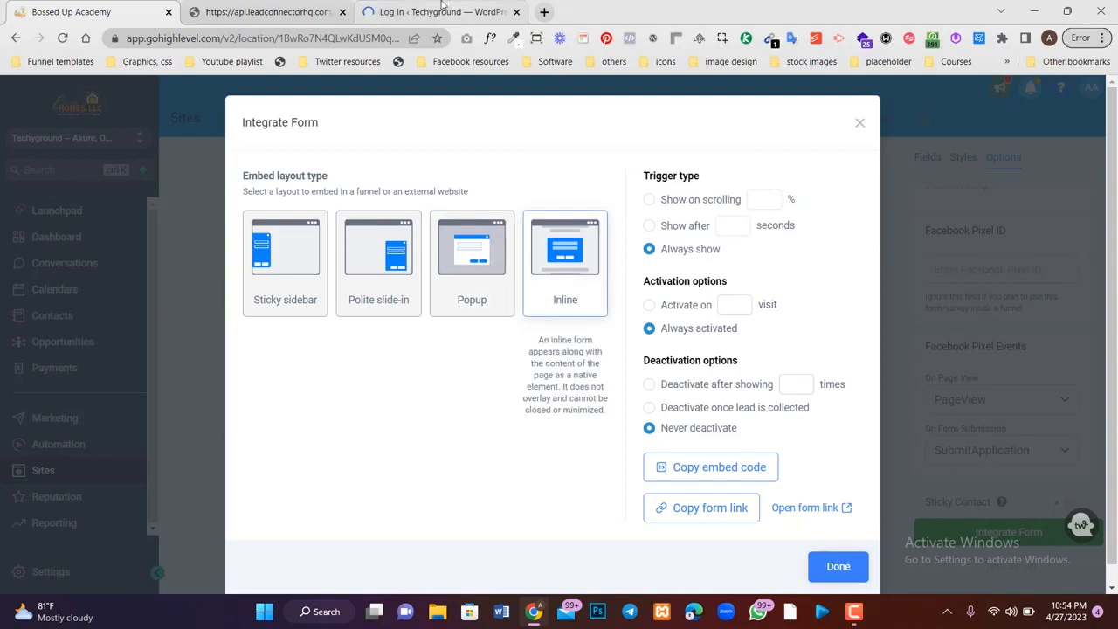
{"action": "left_click", "coordinate": [736, 470]}
- Switch to the WordPress login page and log in with the saved credentials
{"action": "left_click", "coordinate": [447, 12]}
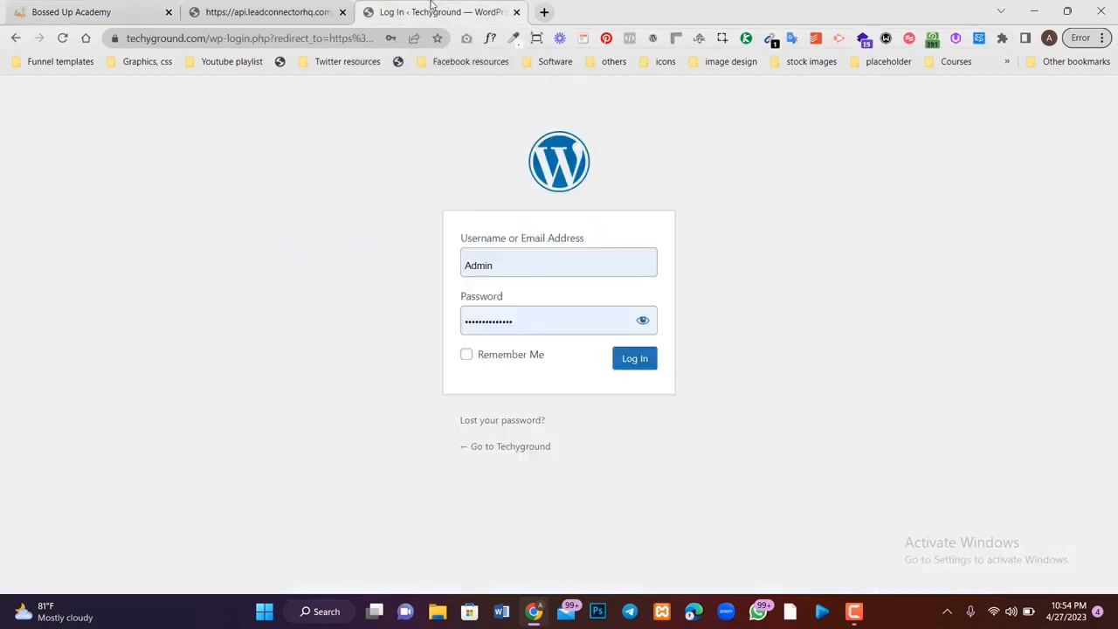
{"action": "left_click", "coordinate": [632, 361]}
{"action": "left_click", "coordinate": [633, 362]}
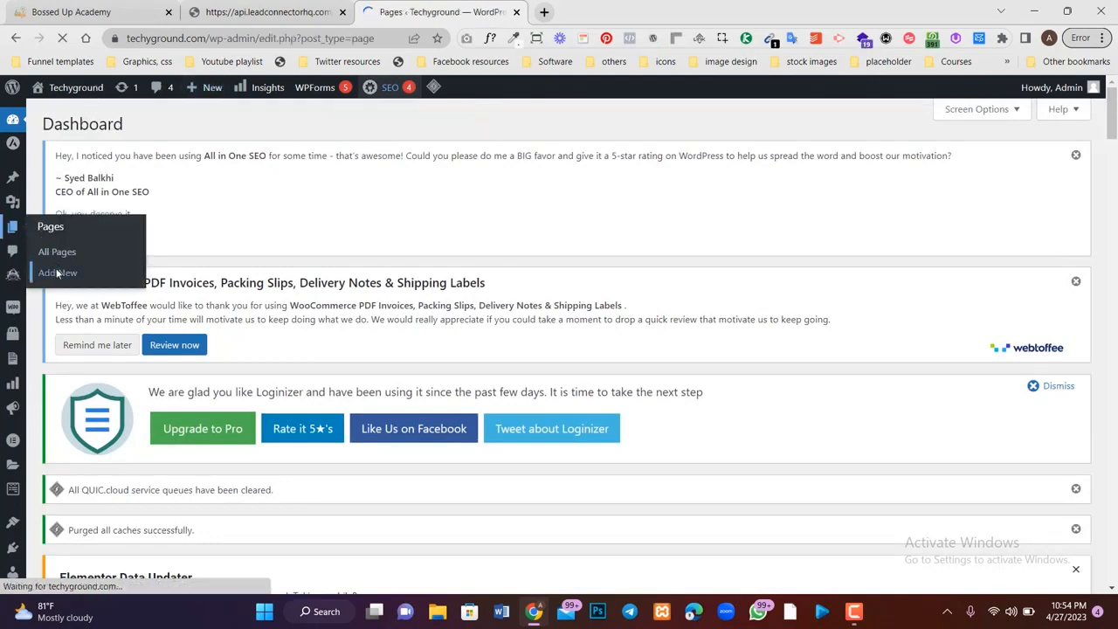
- Open the Contact page from the WordPress page list with Elementor in a new browser tab and dismiss its What's New notice
{"action": "scroll", "coordinate": [181, 392], "scroll_direction": "down", "scroll_amount": 6}
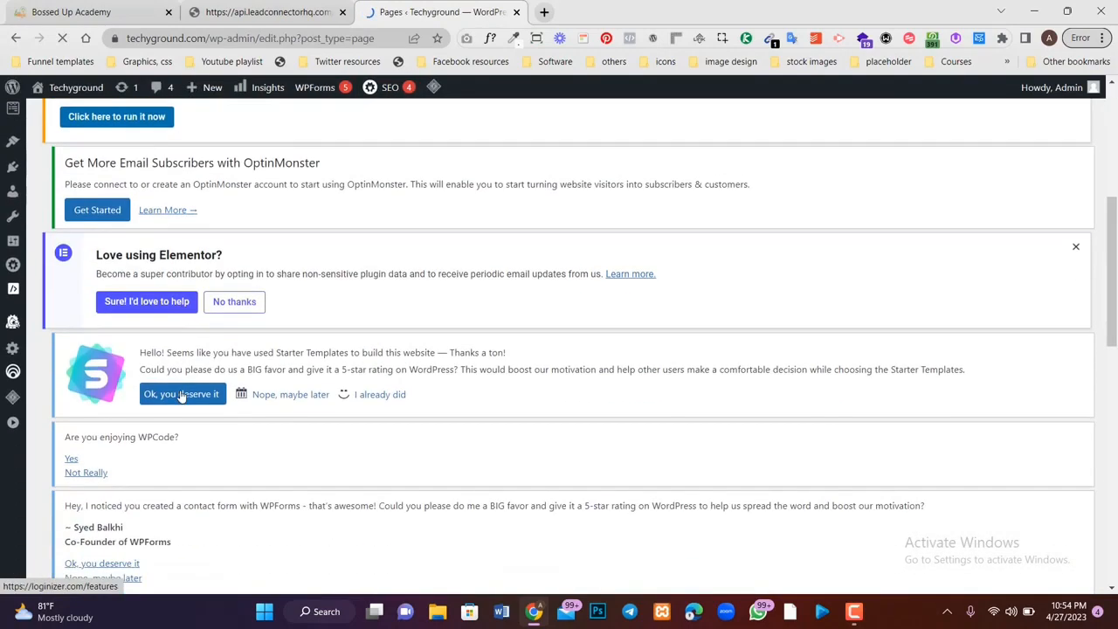
{"action": "scroll", "coordinate": [182, 393], "scroll_direction": "down", "scroll_amount": 4}
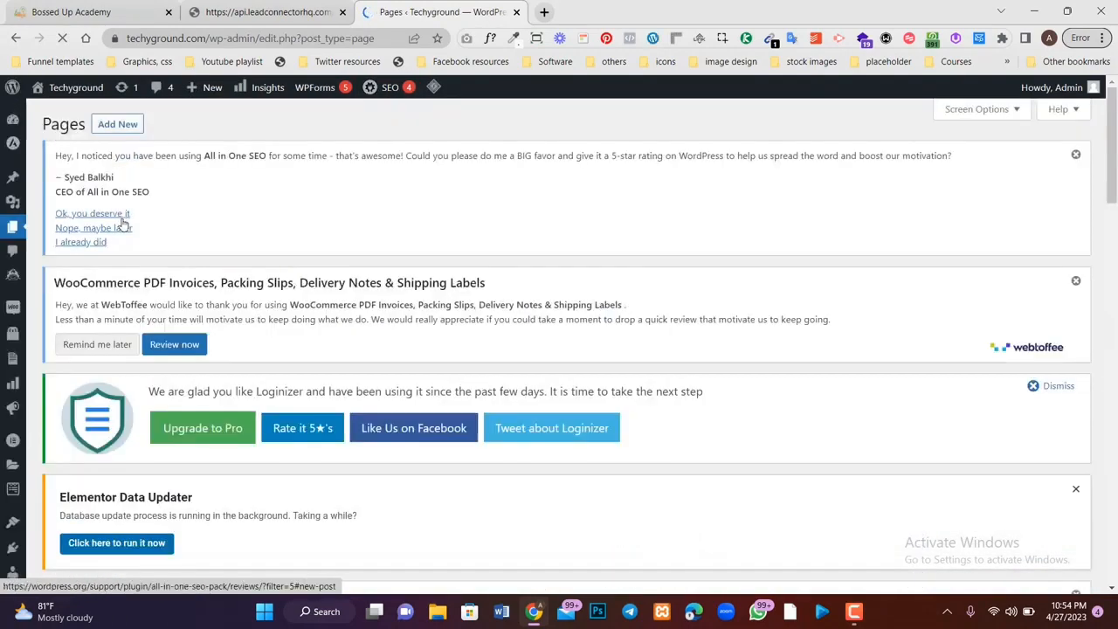
{"action": "scroll", "coordinate": [127, 411], "scroll_direction": "down", "scroll_amount": 15}
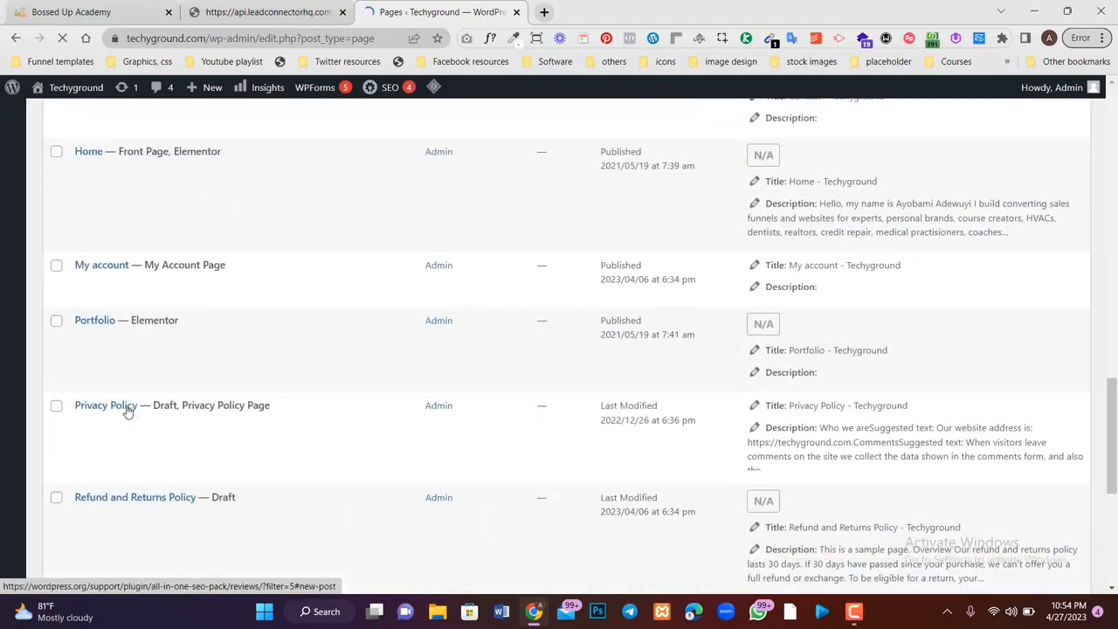
{"action": "scroll", "coordinate": [127, 410], "scroll_direction": "up", "scroll_amount": 3}
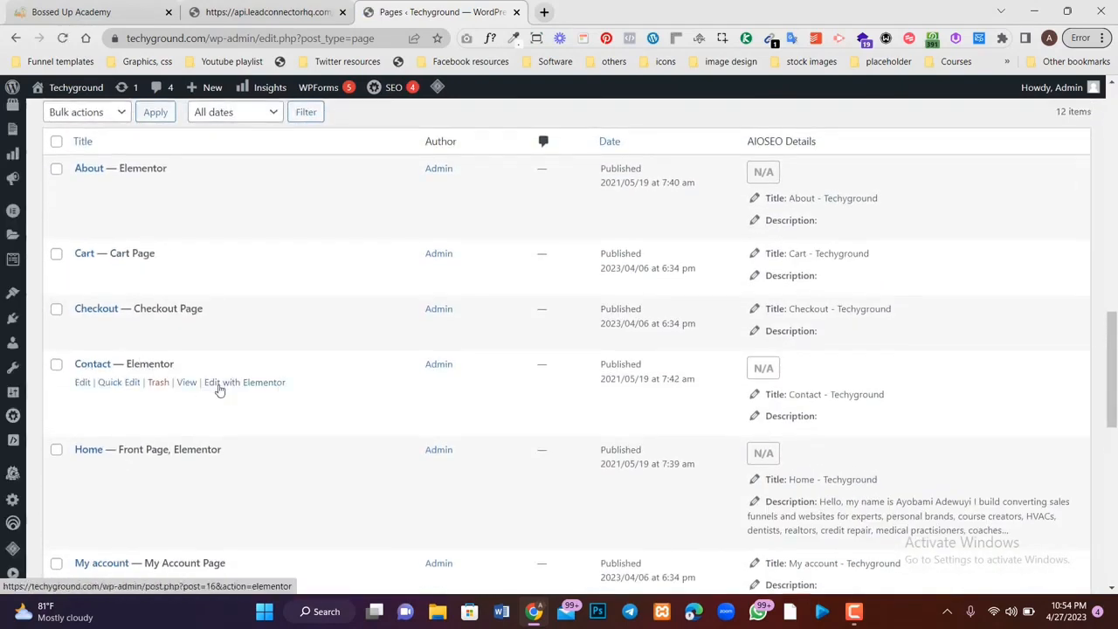
{"action": "right_click", "coordinate": [223, 383]}
{"action": "left_click", "coordinate": [283, 162]}
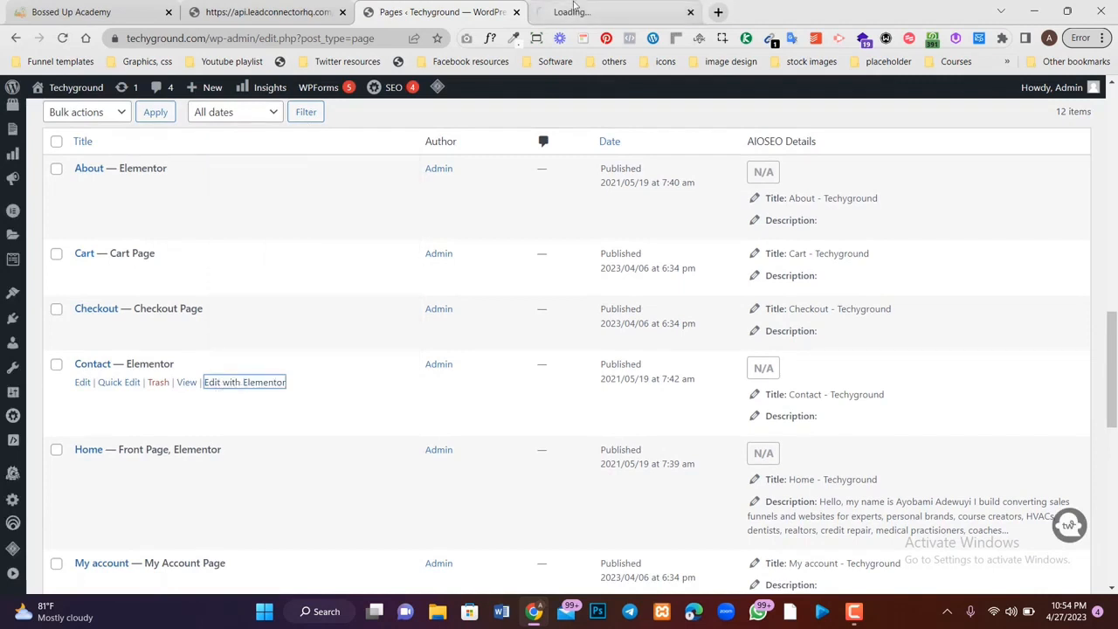
{"action": "left_click", "coordinate": [573, 10]}
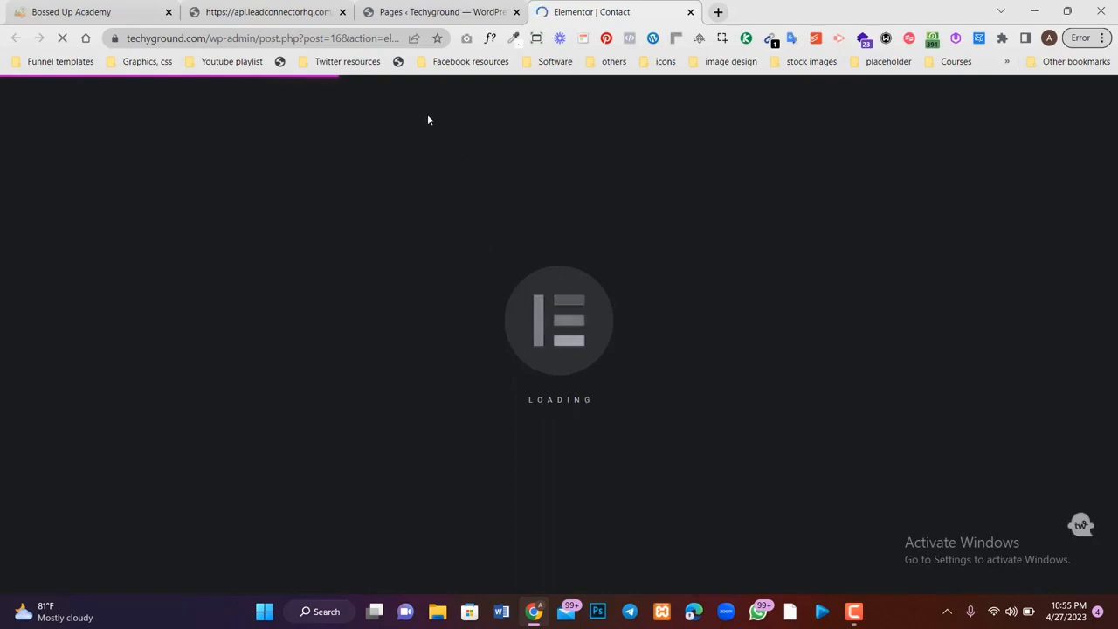
{"action": "left_click", "coordinate": [291, 10]}
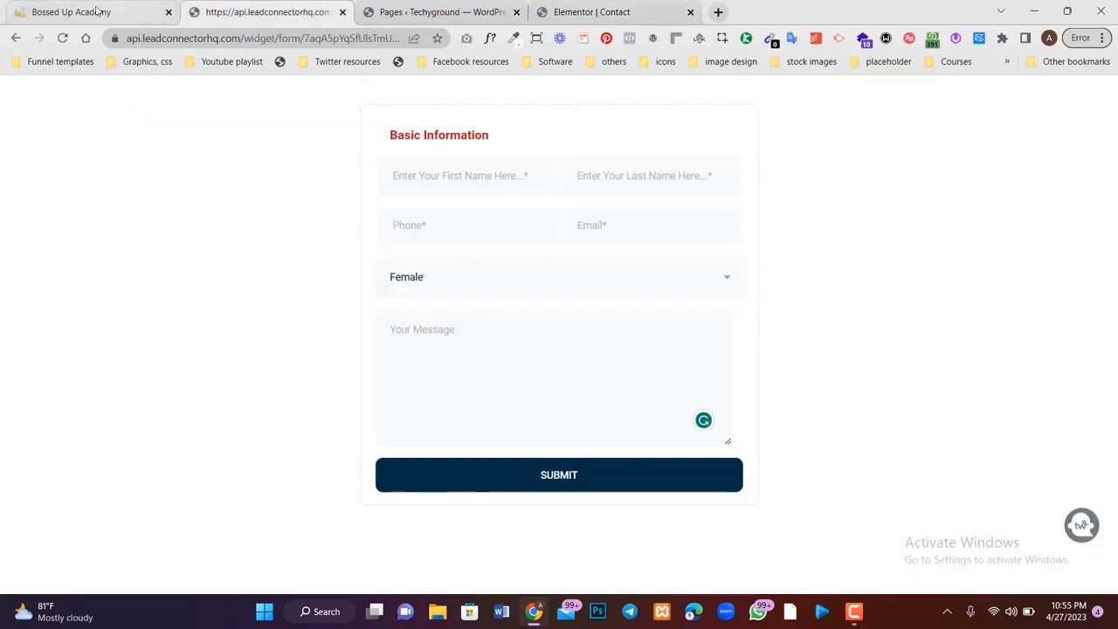
{"action": "left_click", "coordinate": [588, 12]}
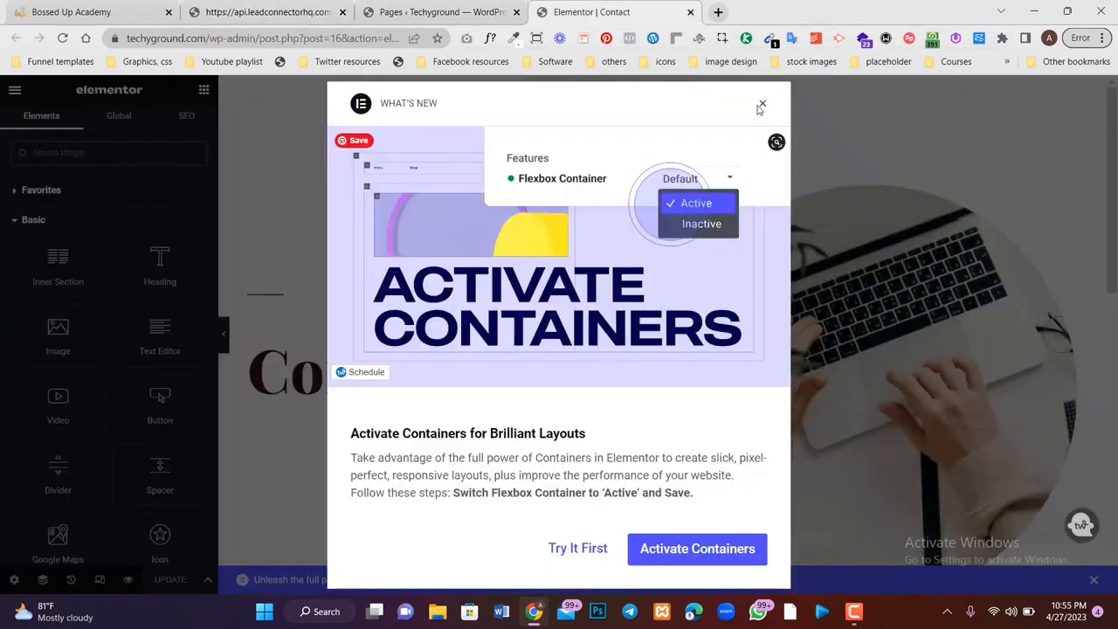
{"action": "left_click", "coordinate": [760, 105]}
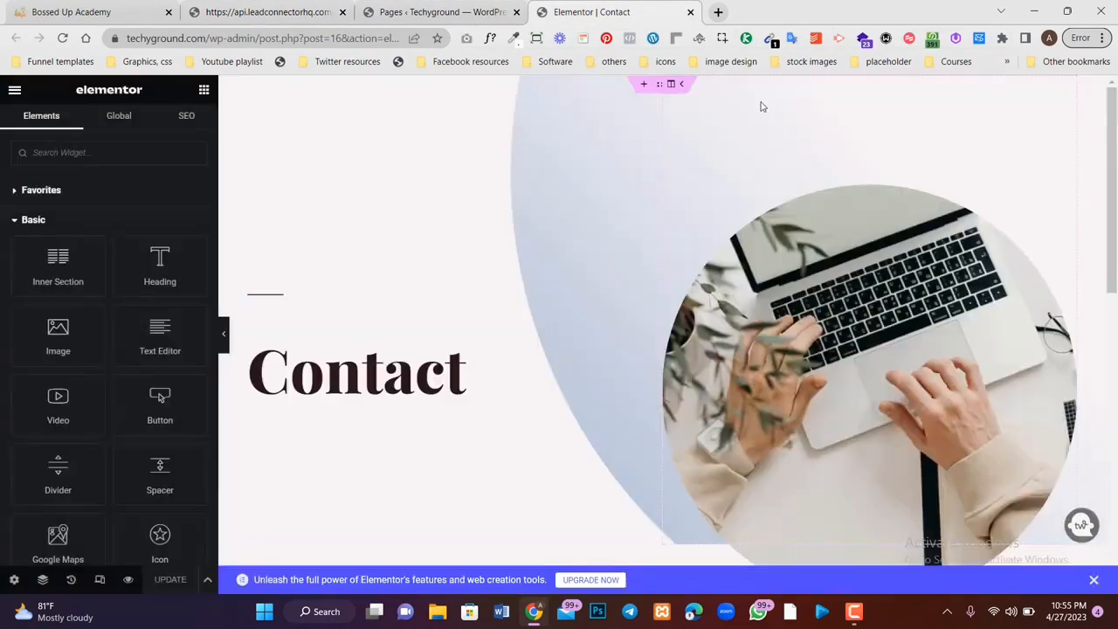
- Delete the WPForms contact form widget beside the "Send me a message" heading
{"action": "scroll", "coordinate": [620, 336], "scroll_direction": "down", "scroll_amount": 5}
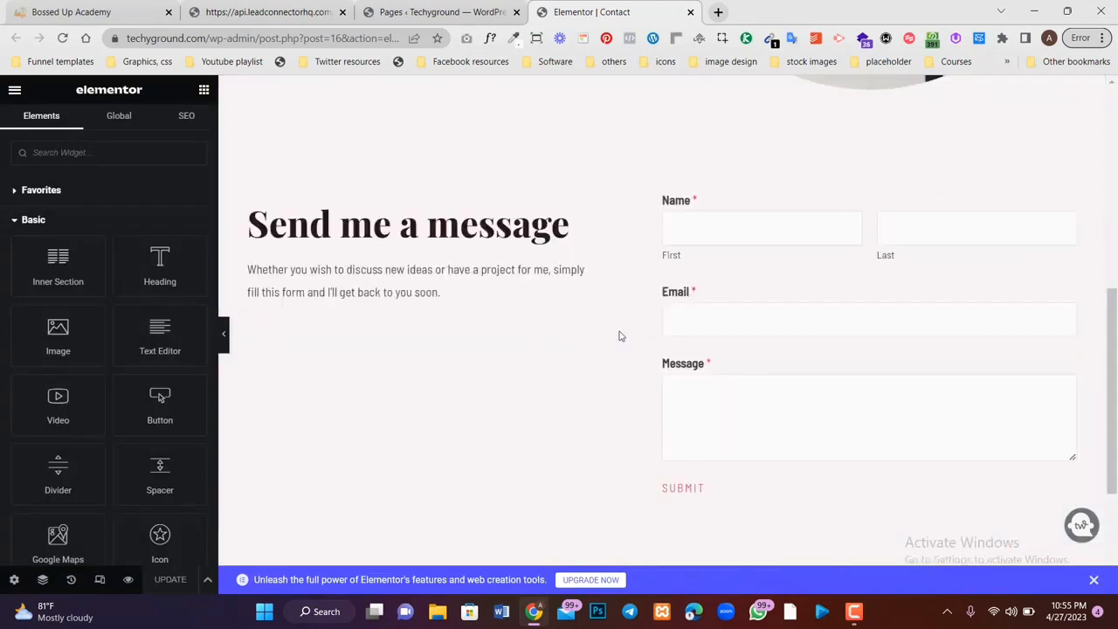
{"action": "scroll", "coordinate": [800, 384], "scroll_direction": "down", "scroll_amount": 3}
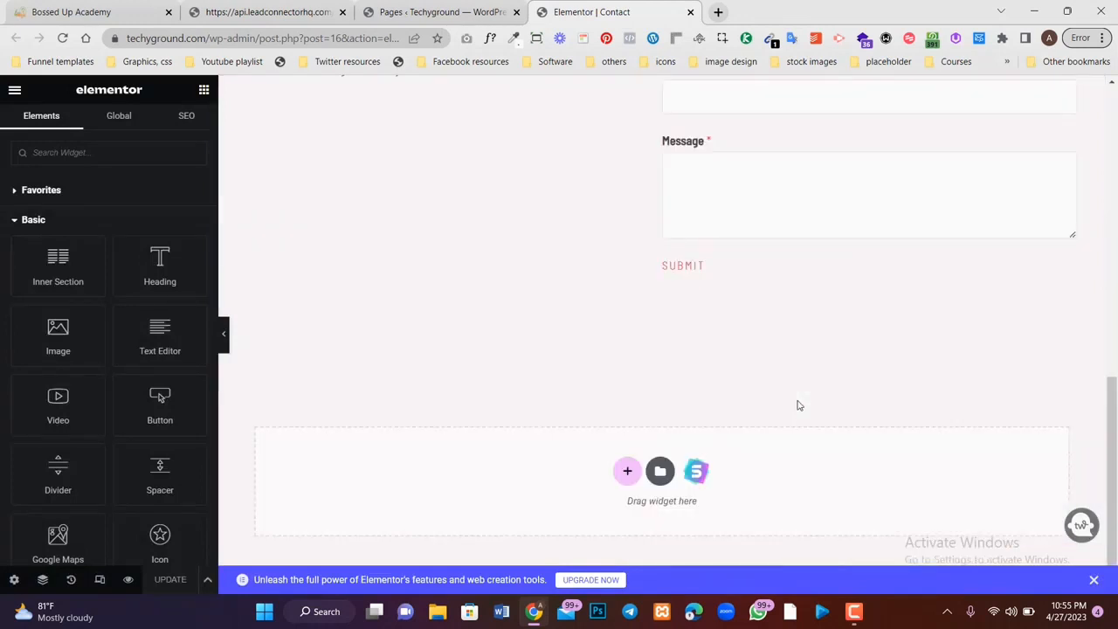
{"action": "scroll", "coordinate": [801, 437], "scroll_direction": "up", "scroll_amount": 3}
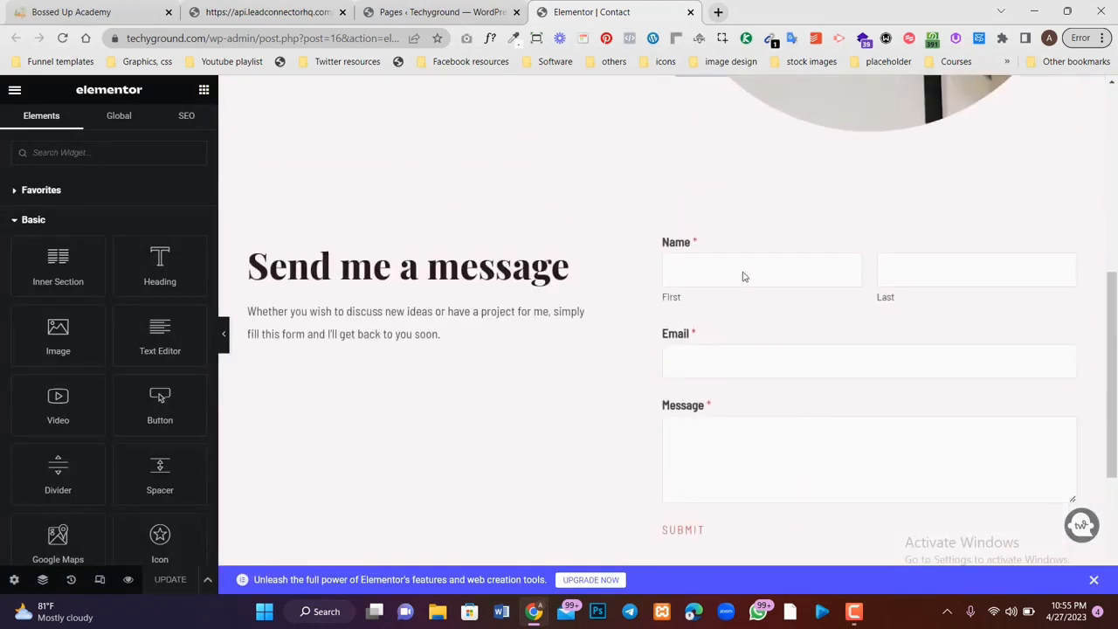
{"action": "left_click", "coordinate": [743, 276]}
{"action": "scroll", "coordinate": [743, 275], "scroll_direction": "down", "scroll_amount": 3}
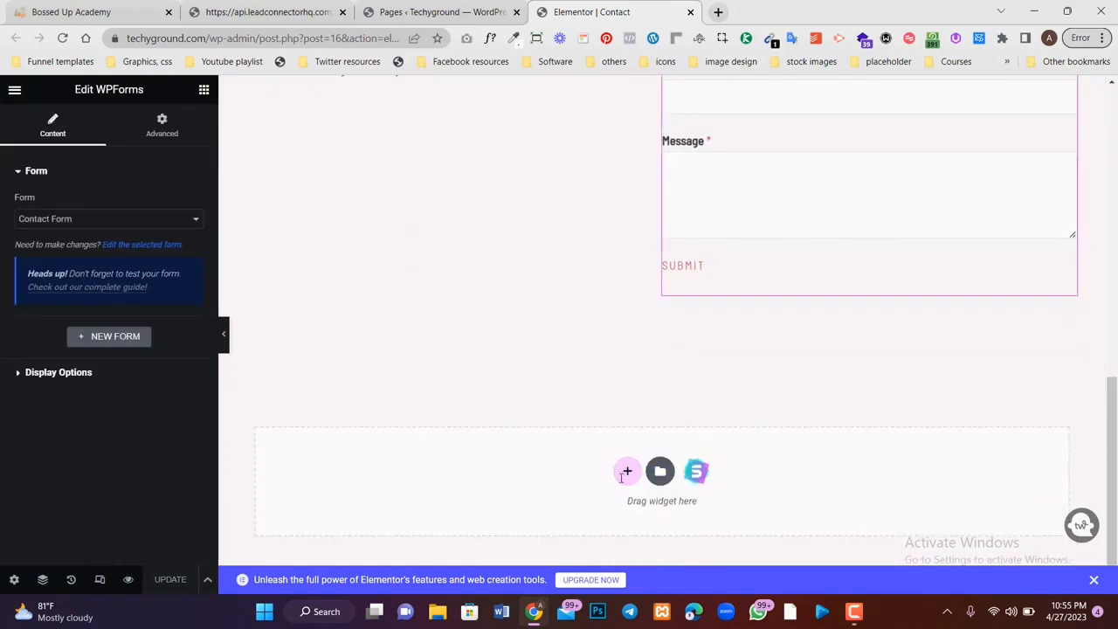
{"action": "scroll", "coordinate": [706, 303], "scroll_direction": "up", "scroll_amount": 3}
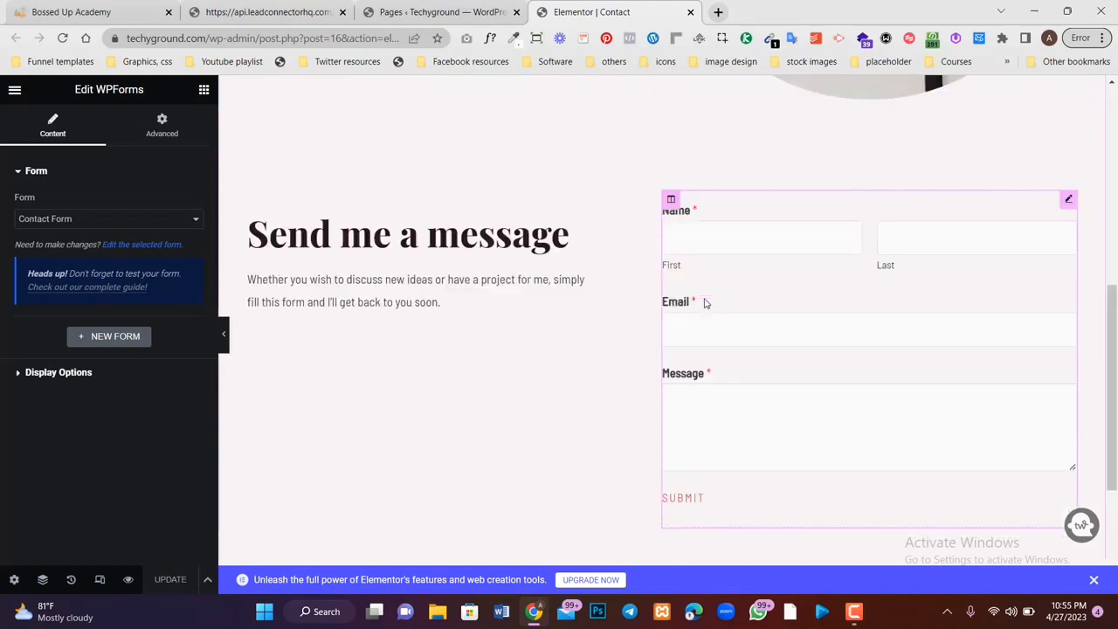
{"action": "right_click", "coordinate": [1073, 206]}
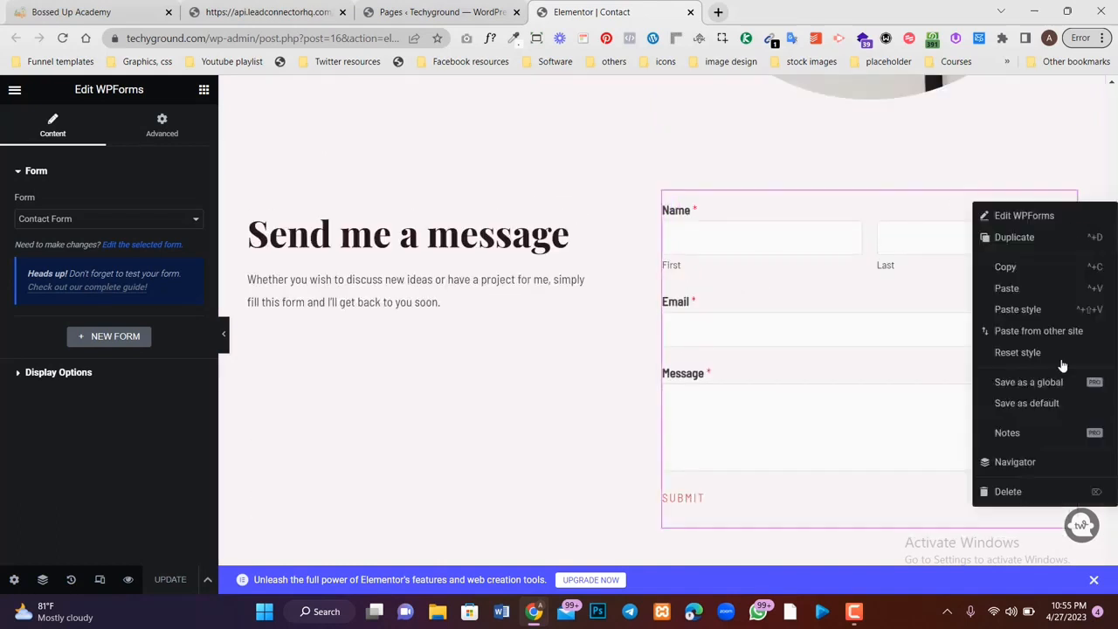
{"action": "left_click", "coordinate": [1007, 491]}
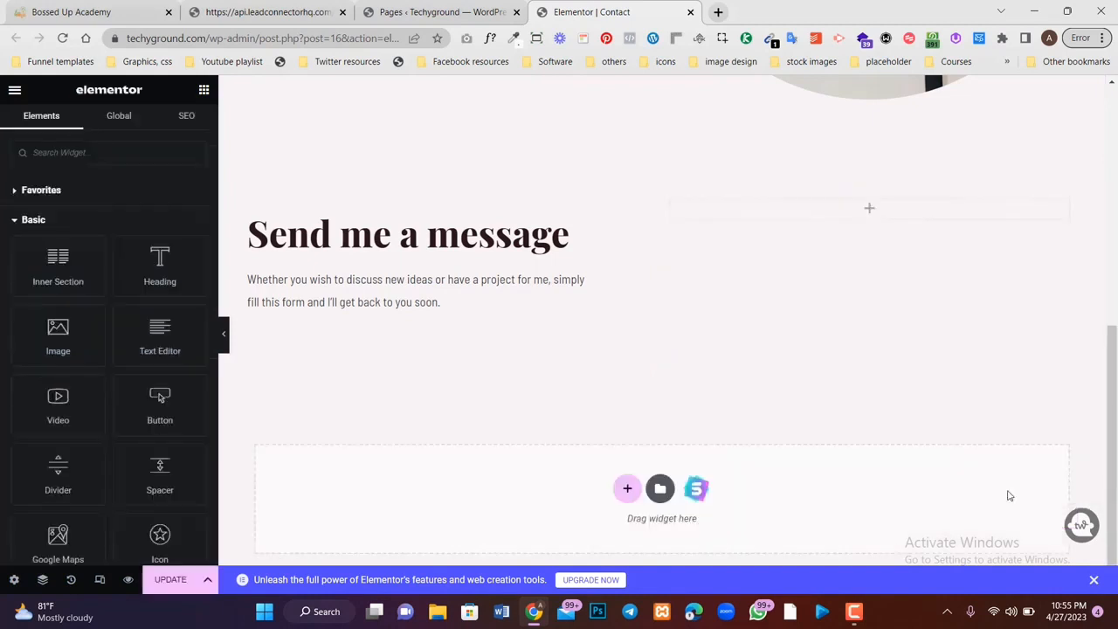
- Add an HTML widget to the empty column beside "Send me a message" and paste the form's embed code into it
{"action": "left_click", "coordinate": [117, 153]}
{"action": "type", "text": "html"}
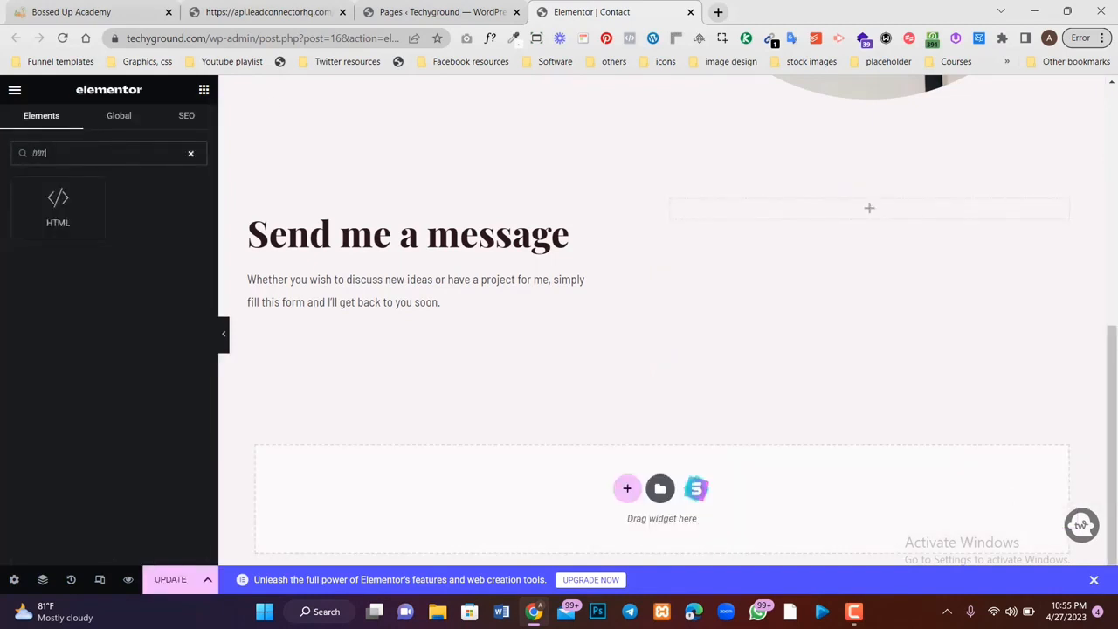
{"action": "left_click_drag", "start_coordinate": [58, 199], "coordinate": [828, 213]}
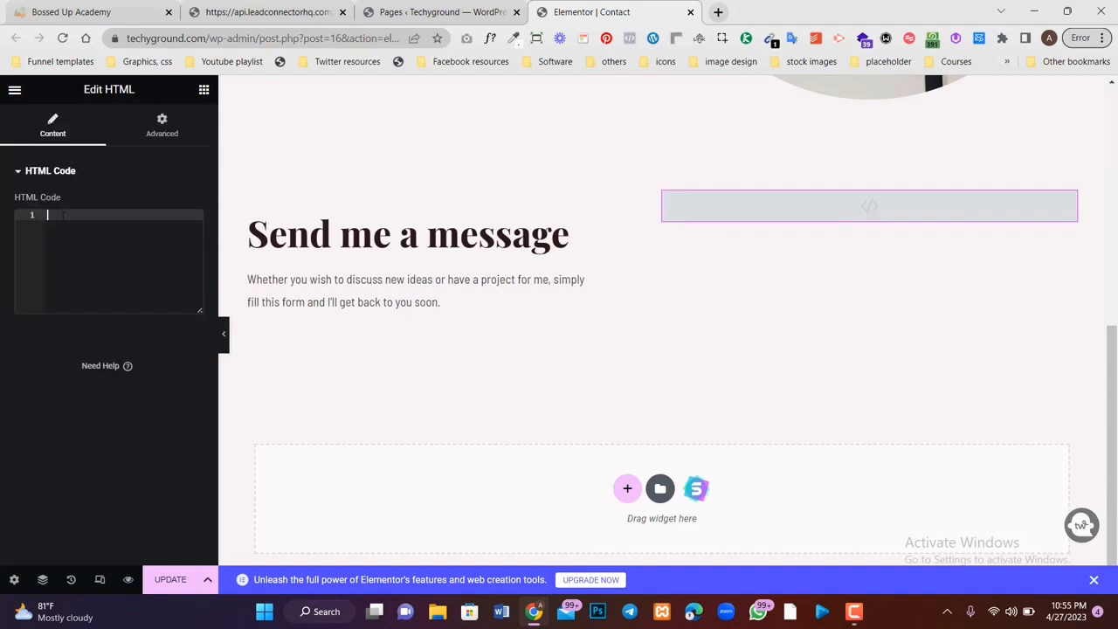
{"action": "key", "text": "ctrl+v"}
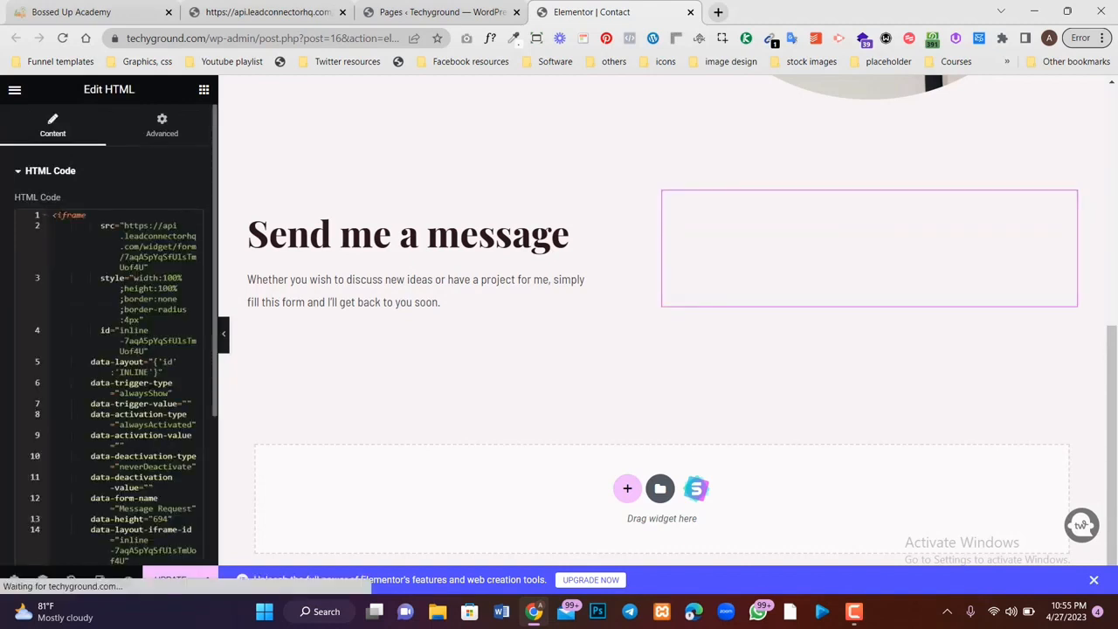
{"action": "left_click", "coordinate": [799, 403]}
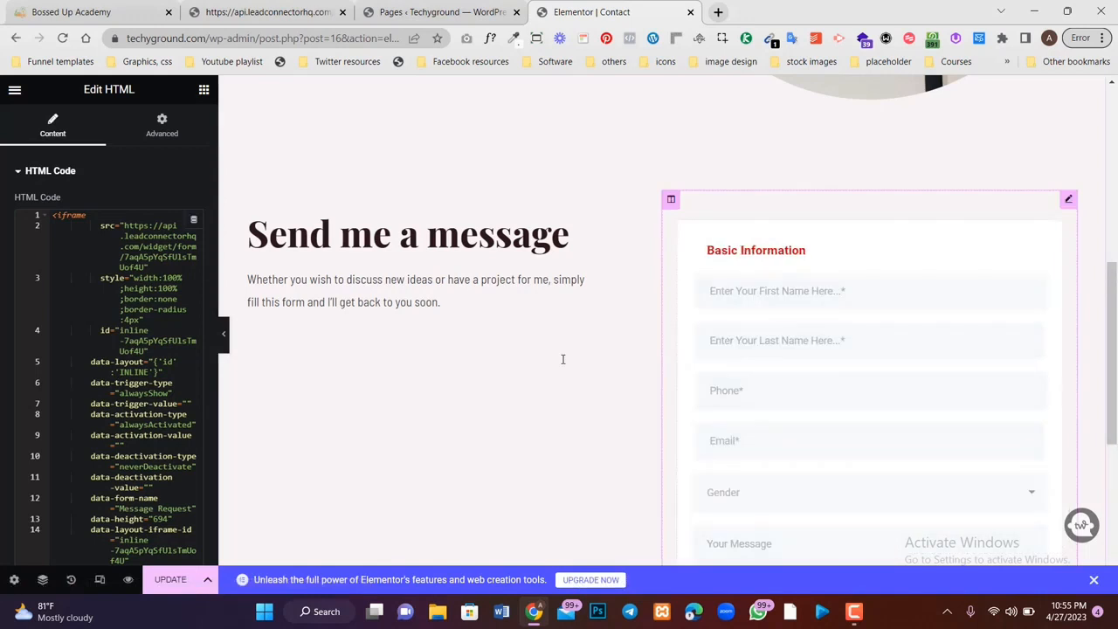
- Check the embedded form on the Contact page and update the page
{"action": "scroll", "coordinate": [562, 359], "scroll_direction": "down", "scroll_amount": 3}
{"action": "scroll", "coordinate": [562, 358], "scroll_direction": "up", "scroll_amount": 2}
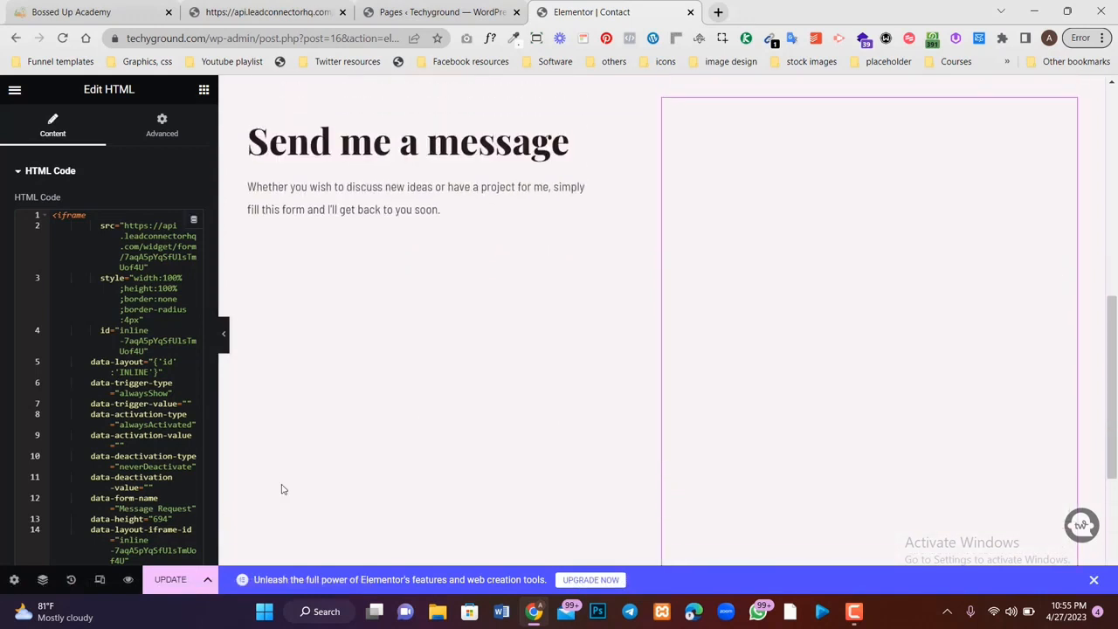
{"action": "left_click", "coordinate": [171, 581]}
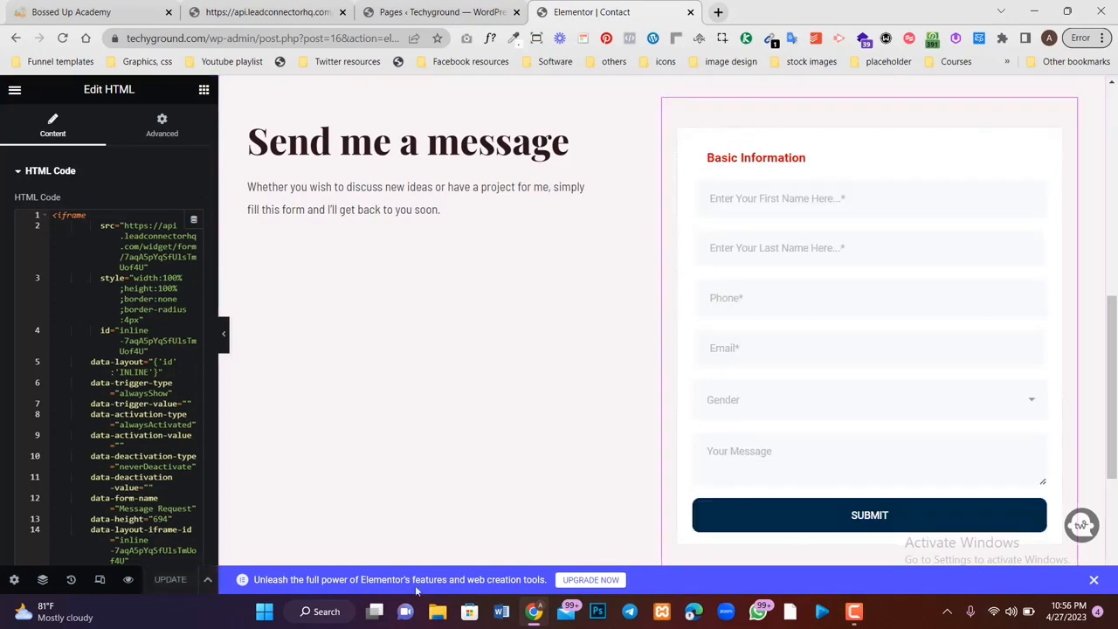
- Preview the Contact page in a new browser tab and check the embedded form beside "Send me a message"
{"action": "left_click", "coordinate": [129, 583]}
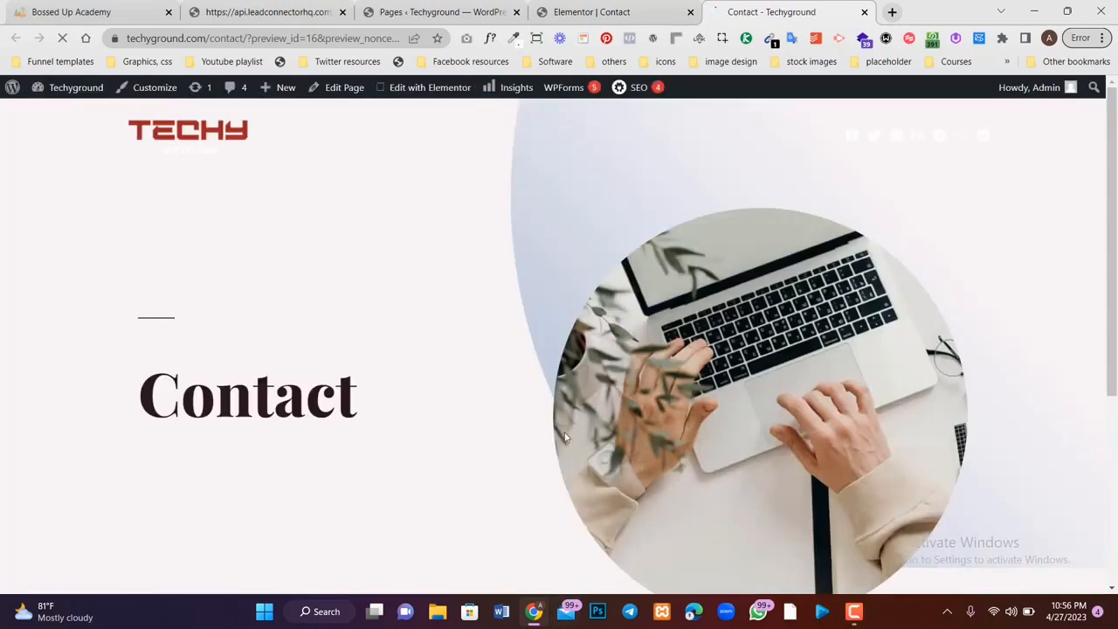
{"action": "scroll", "coordinate": [564, 437], "scroll_direction": "down", "scroll_amount": 5}
{"action": "scroll", "coordinate": [564, 437], "scroll_direction": "down", "scroll_amount": 2}
{"action": "scroll", "coordinate": [616, 349], "scroll_direction": "up", "scroll_amount": 4}
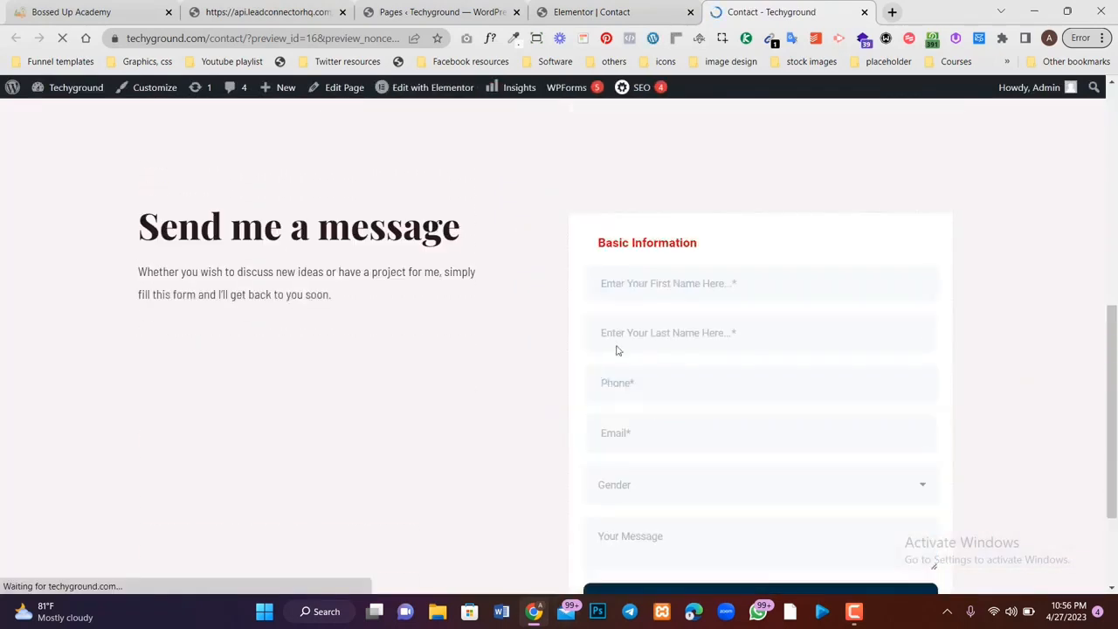
{"action": "scroll", "coordinate": [676, 416], "scroll_direction": "down", "scroll_amount": 2}
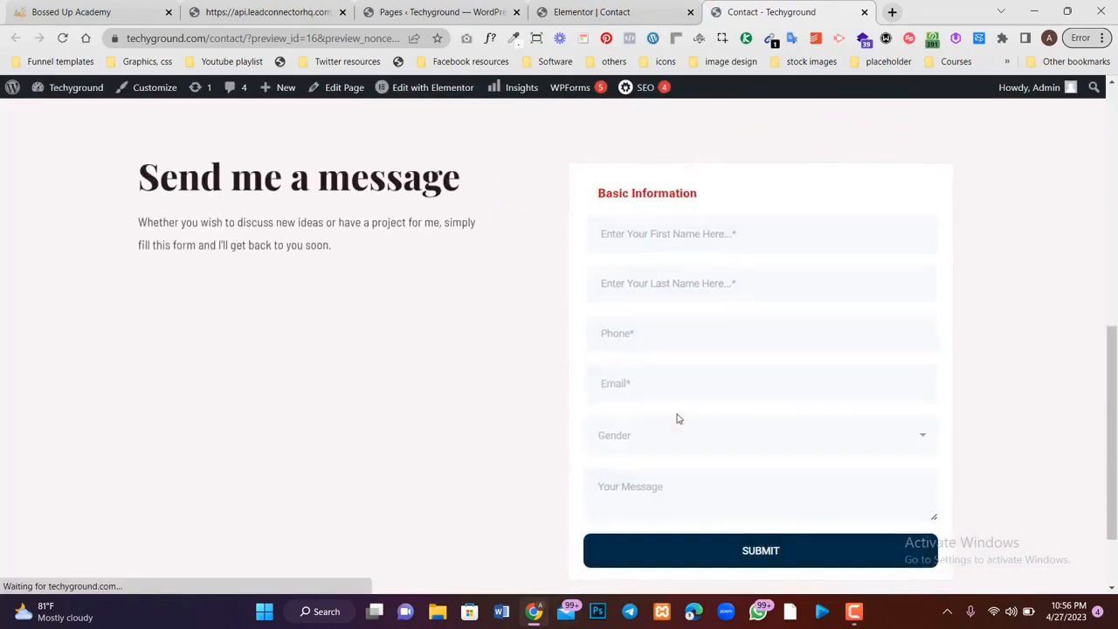
- Fill the embedded form with a saved contact's name, phone and email, choose Male, enter the message "Thanks" and submit it
{"action": "left_click", "coordinate": [645, 233]}
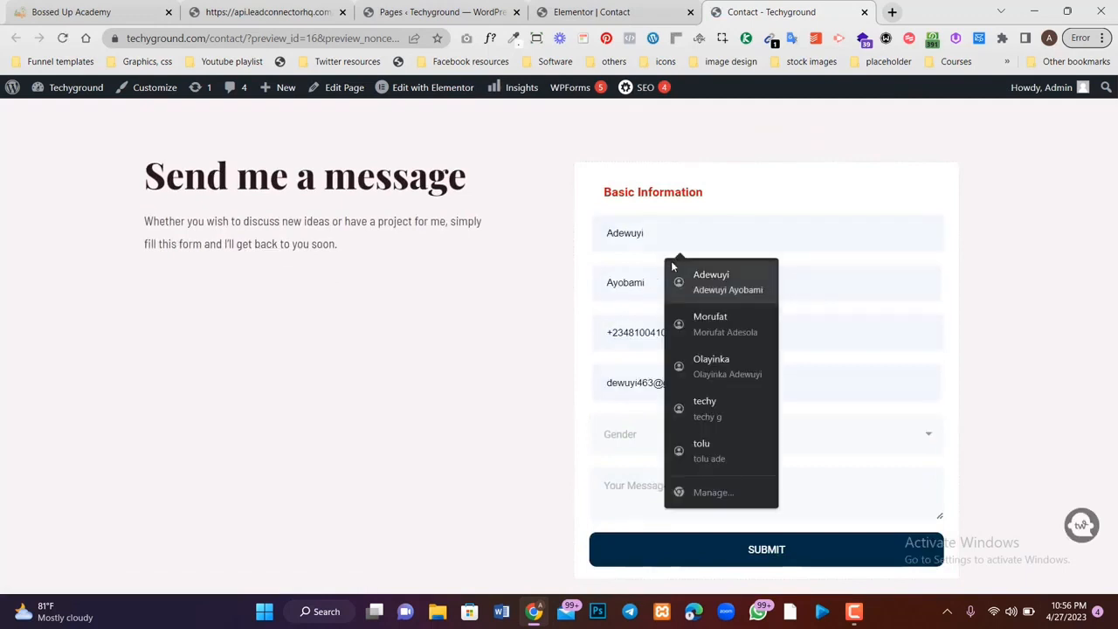
{"action": "left_click", "coordinate": [690, 284]}
{"action": "left_click", "coordinate": [657, 441]}
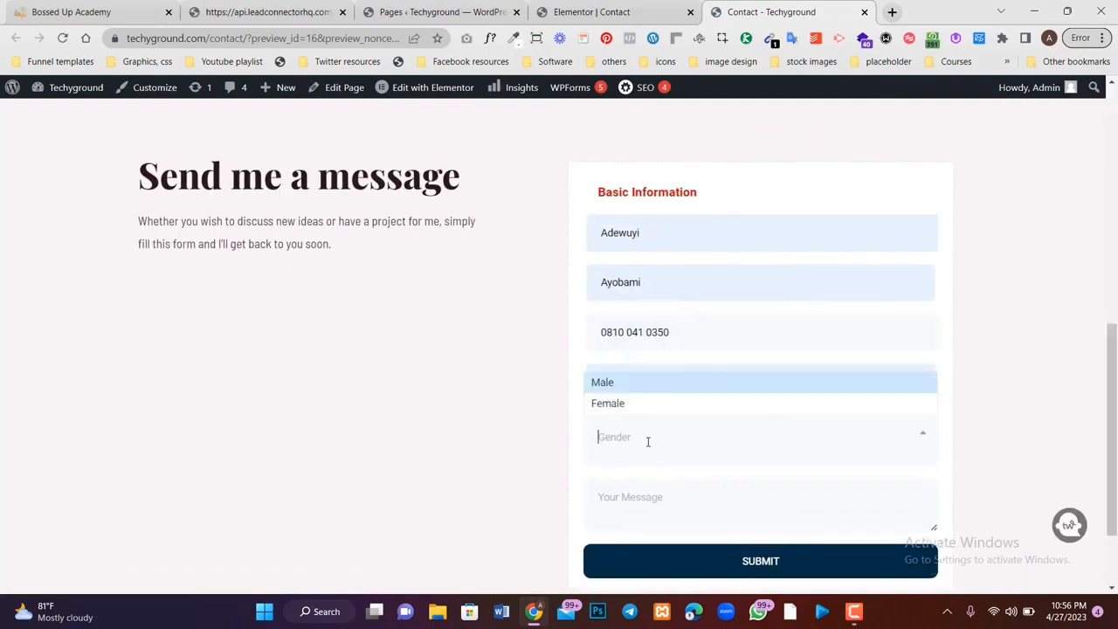
{"action": "left_click", "coordinate": [604, 379]}
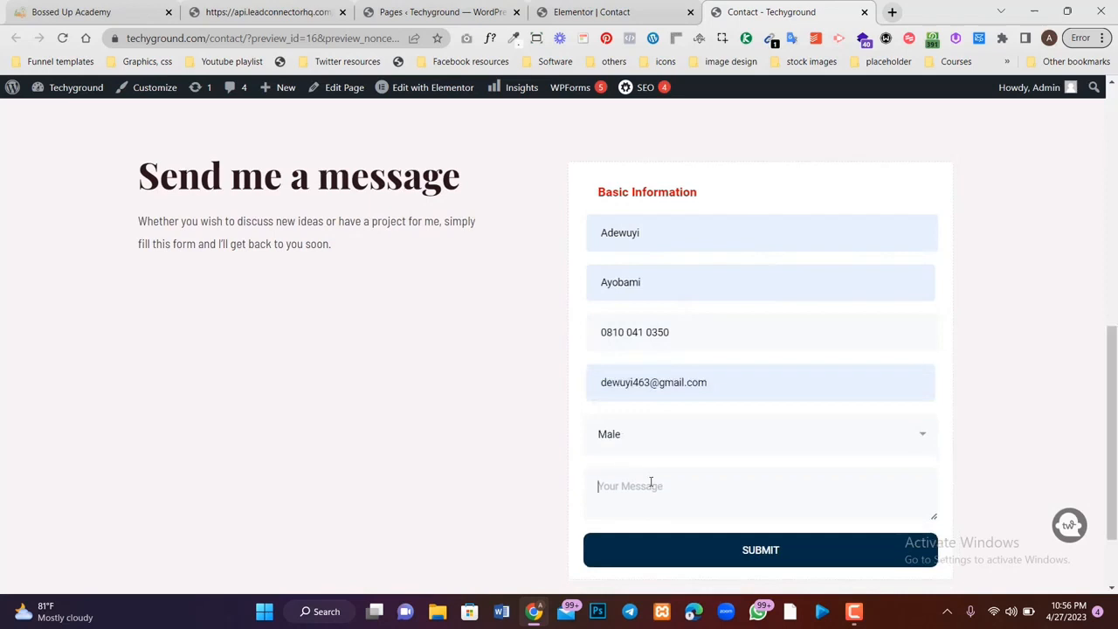
{"action": "type", "text": "Thanks"}
{"action": "left_click", "coordinate": [734, 564]}
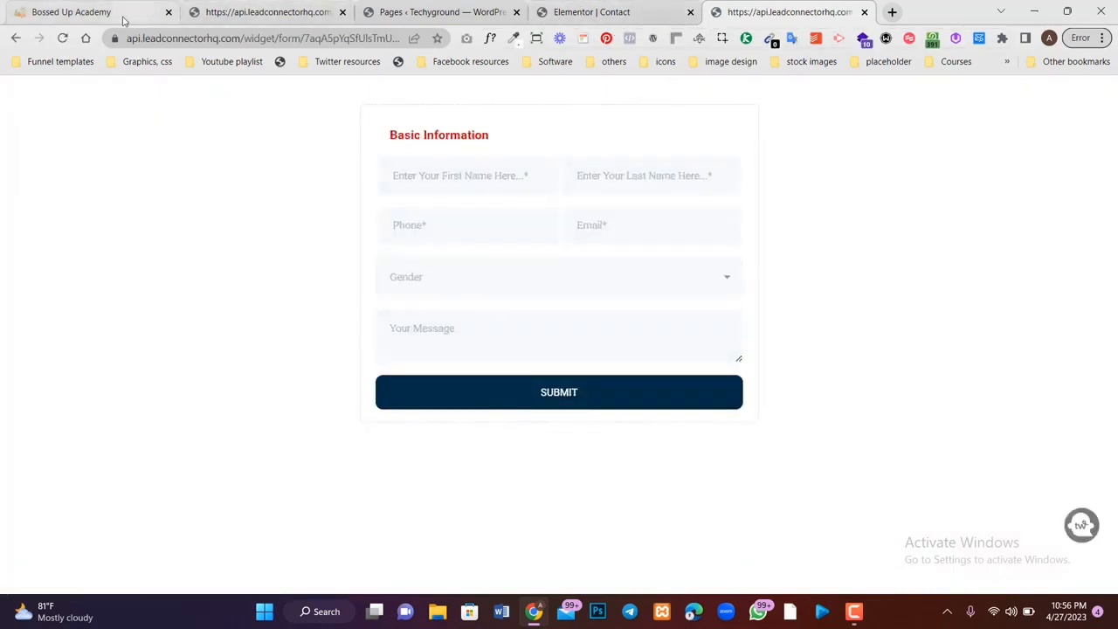
- Return to the GoHighLevel form builder, close the Integrate Form dialog and switch the form's On Submit action to Message
{"action": "left_click", "coordinate": [91, 12]}
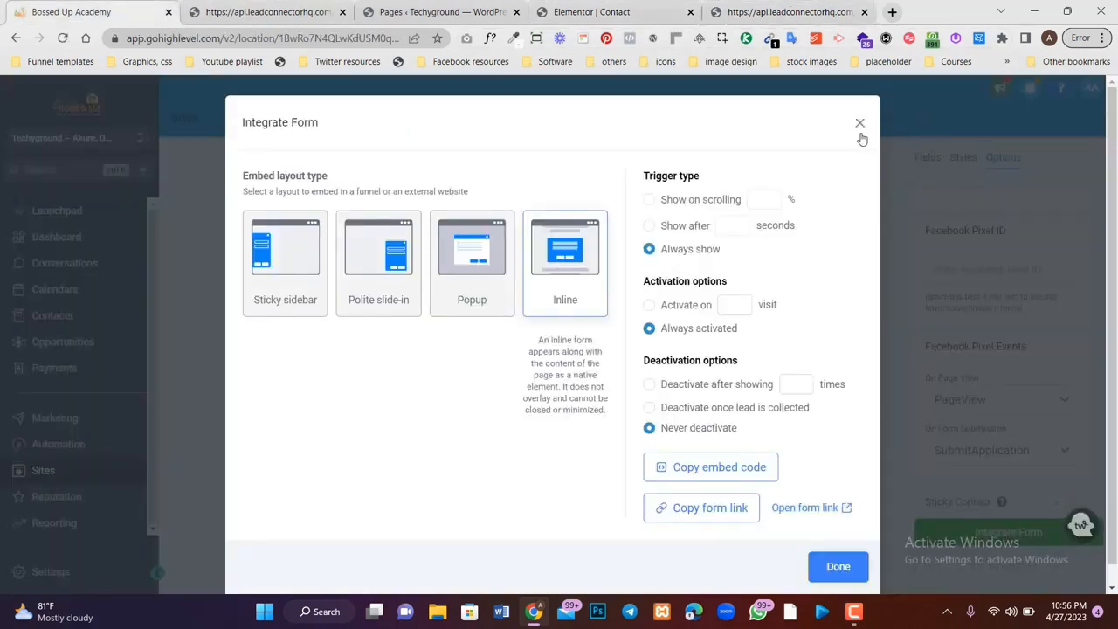
{"action": "left_click", "coordinate": [862, 133]}
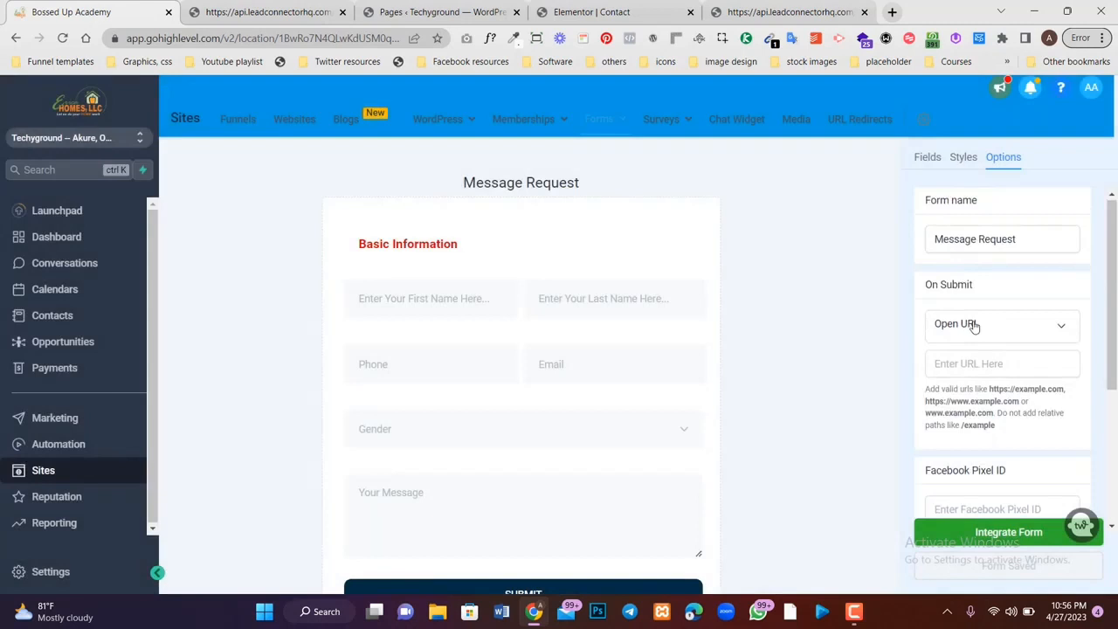
{"action": "left_click", "coordinate": [969, 324]}
{"action": "left_click", "coordinate": [940, 384]}
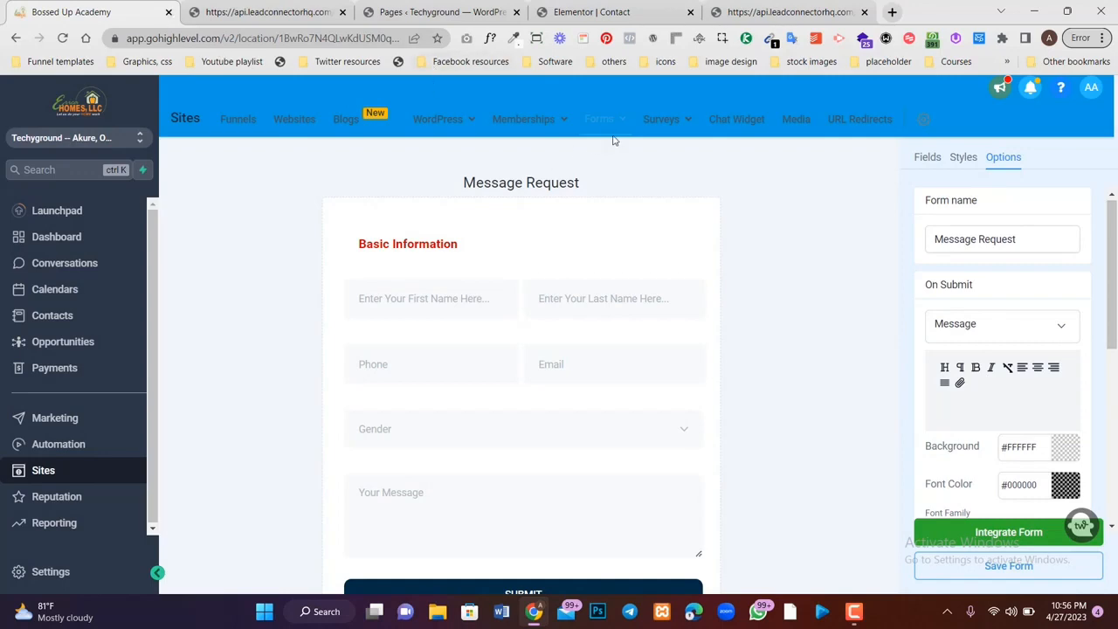
- Open the form Submissions page, discarding the unsaved form changes, and review the test entry's field values and page details
{"action": "mouse_move", "coordinate": [615, 127]}
{"action": "left_click", "coordinate": [578, 174]}
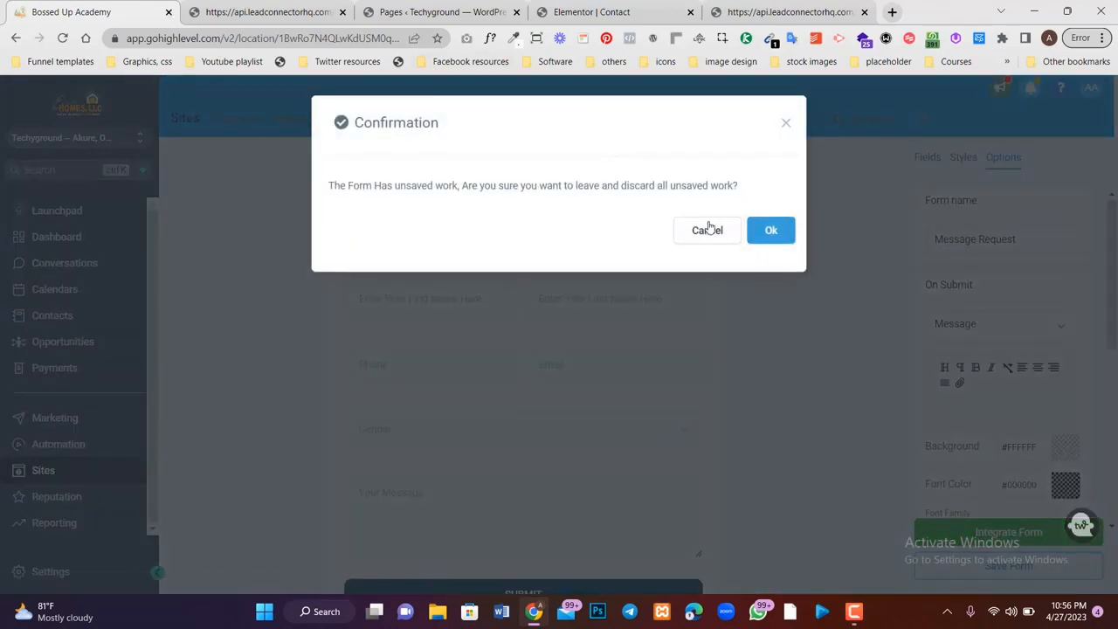
{"action": "left_click", "coordinate": [707, 229]}
{"action": "left_click", "coordinate": [599, 206]}
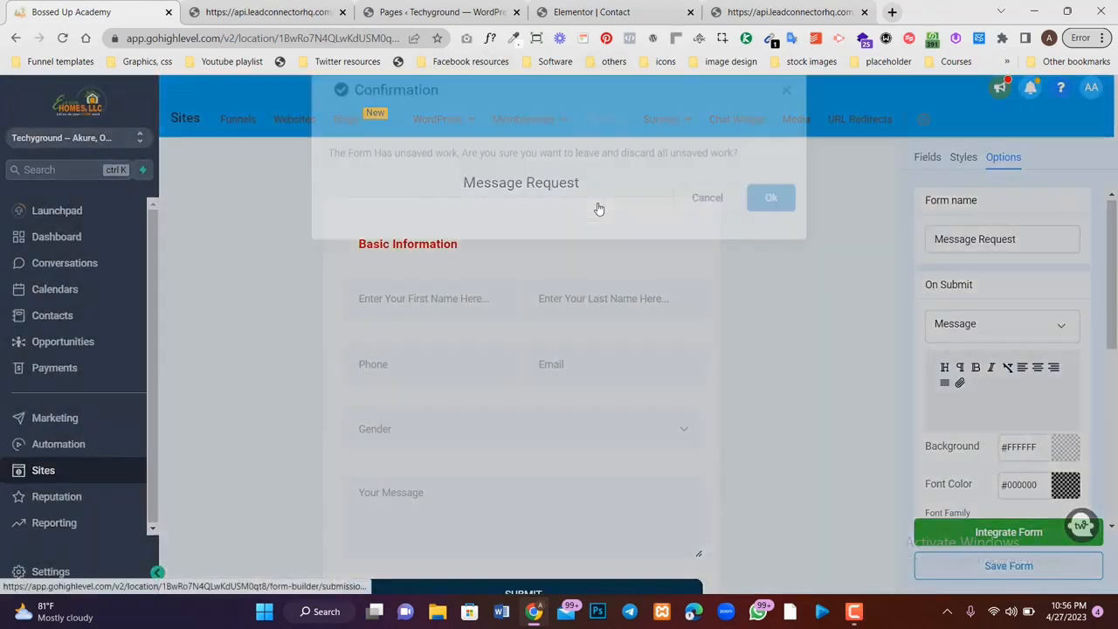
{"action": "left_click", "coordinate": [769, 229]}
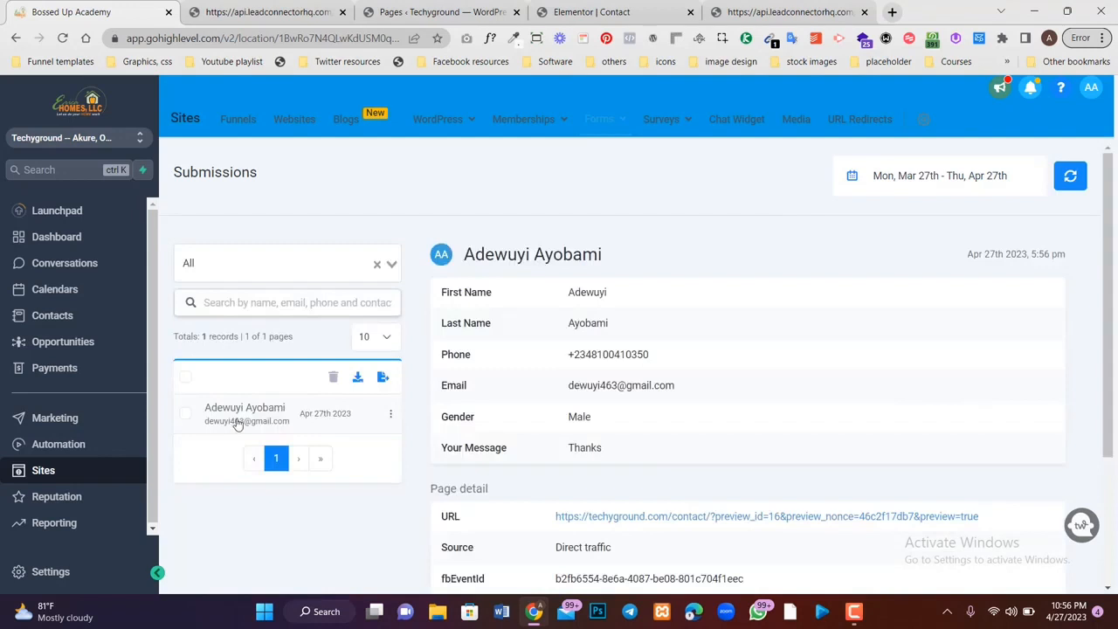
{"action": "scroll", "coordinate": [615, 440], "scroll_direction": "down", "scroll_amount": 3}
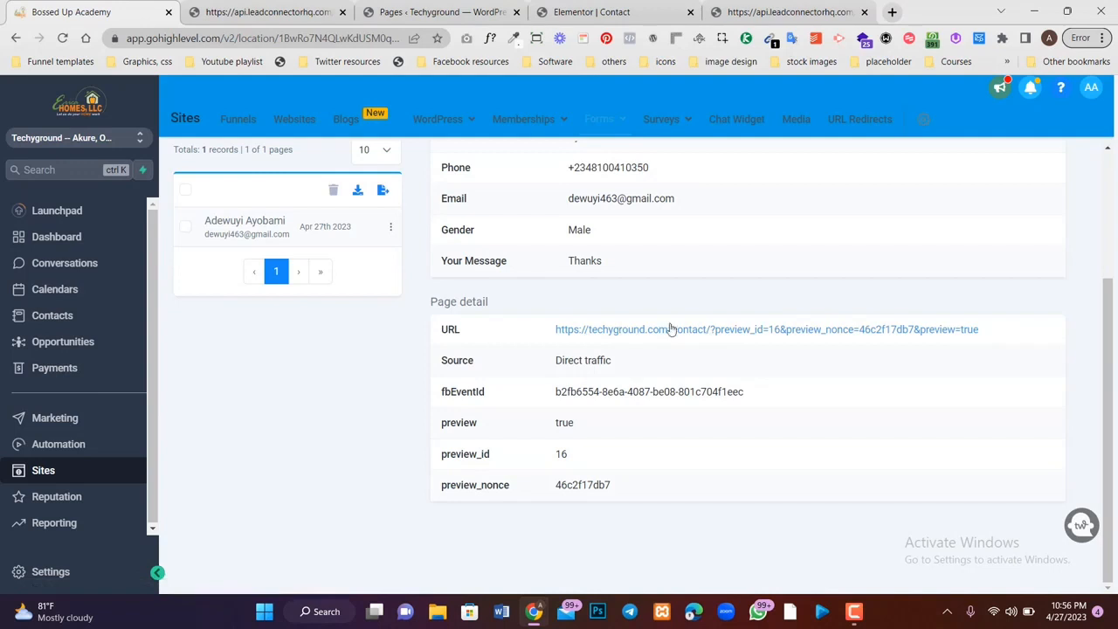
{"action": "scroll", "coordinate": [650, 341], "scroll_direction": "up", "scroll_amount": 3}
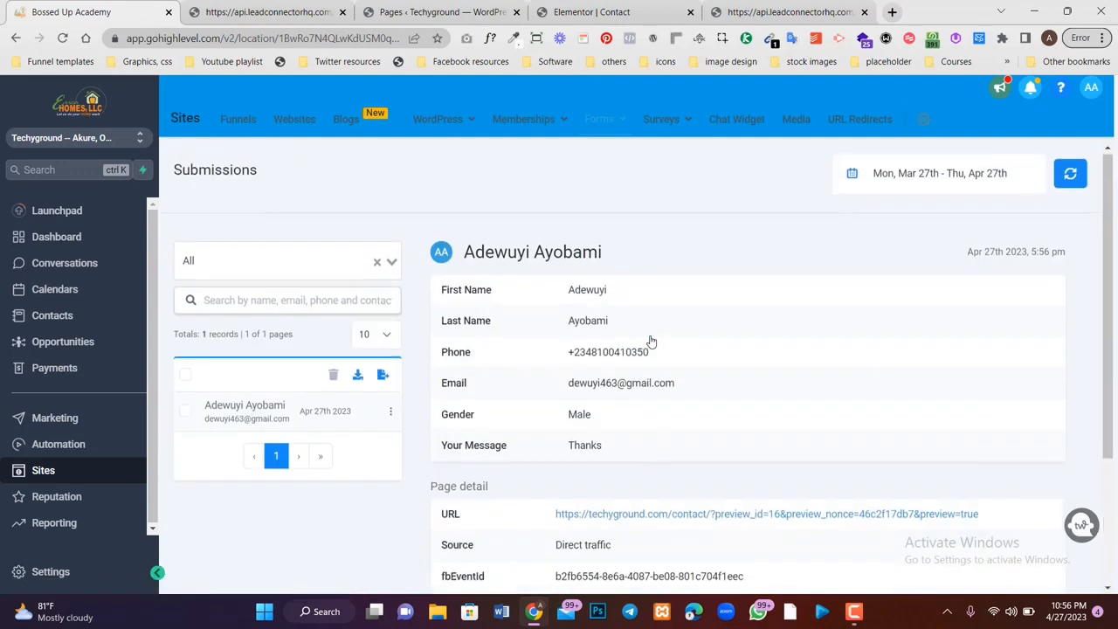
- Examine the forms' Analyze page with its submission chart, and open the Message Request form's submission details from there
{"action": "mouse_move", "coordinate": [600, 120]}
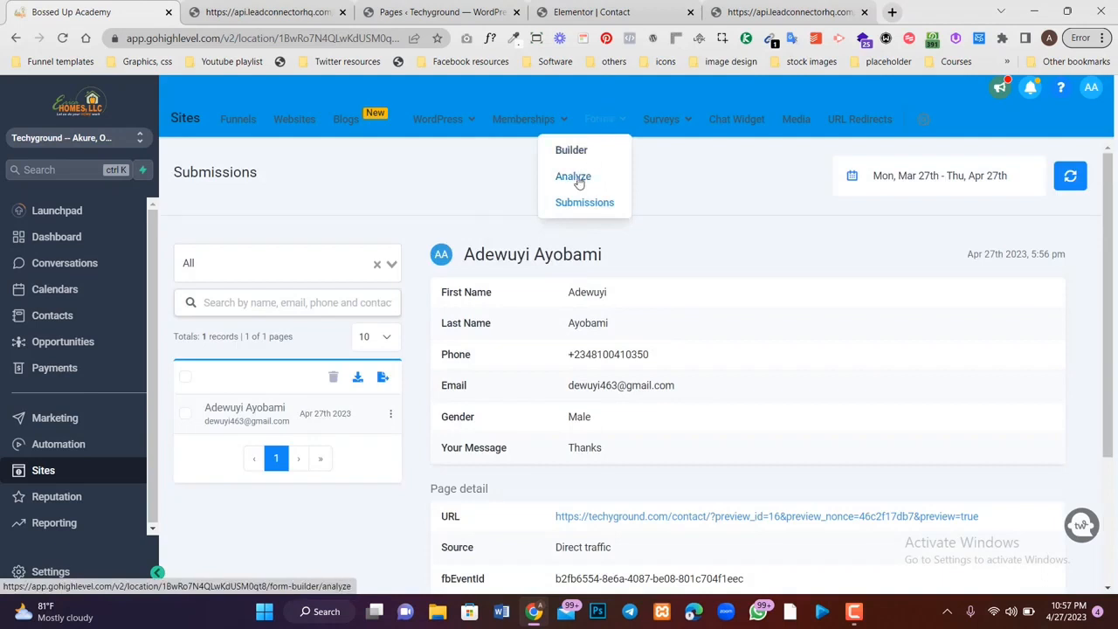
{"action": "left_click", "coordinate": [576, 178]}
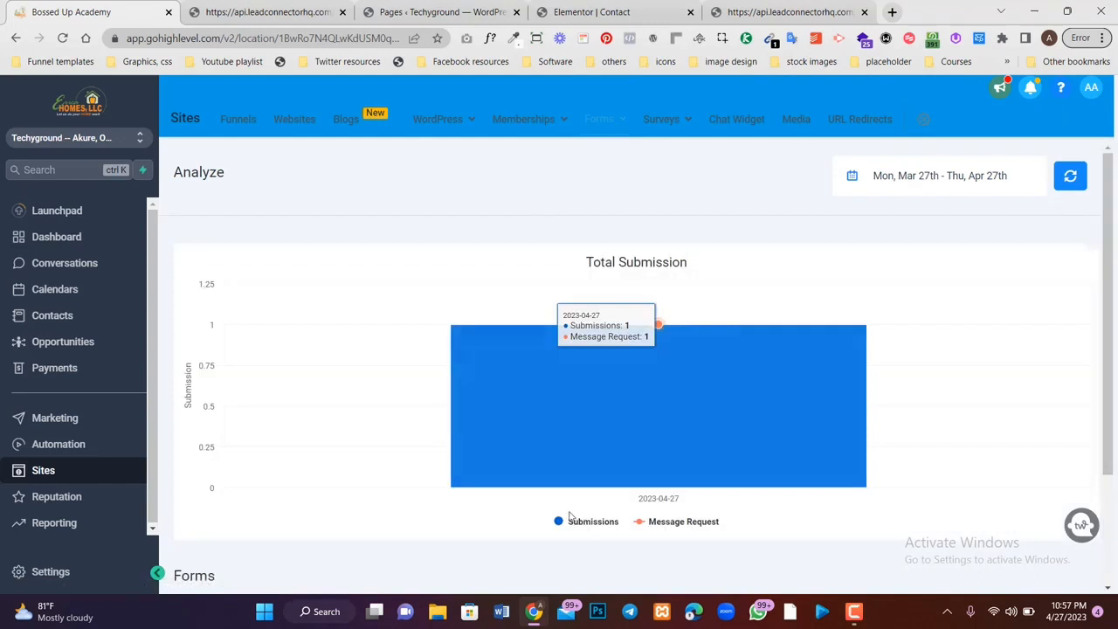
{"action": "scroll", "coordinate": [574, 347], "scroll_direction": "down", "scroll_amount": 2}
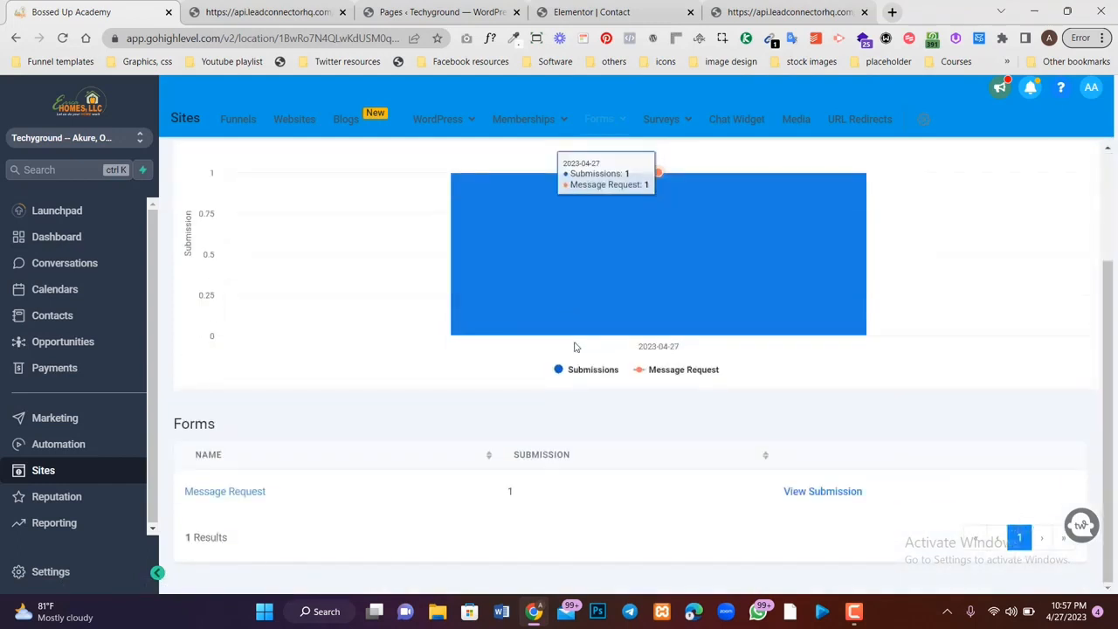
{"action": "left_click", "coordinate": [223, 491]}
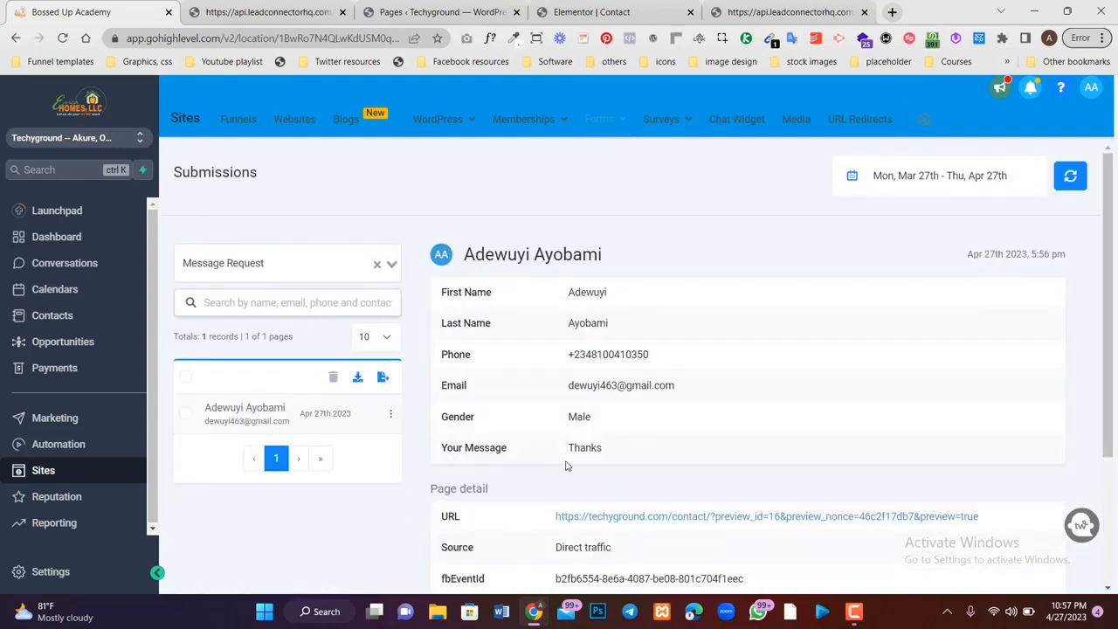
{"action": "scroll", "coordinate": [590, 480], "scroll_direction": "down", "scroll_amount": 2}
{"action": "scroll", "coordinate": [602, 309], "scroll_direction": "up", "scroll_amount": 2}
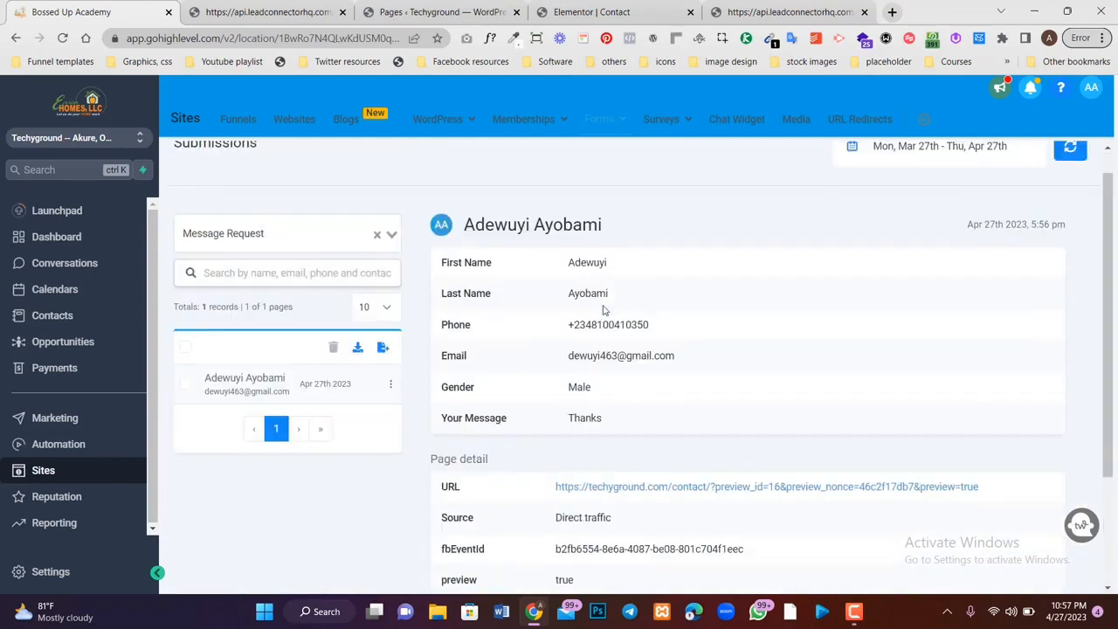
{"action": "scroll", "coordinate": [603, 309], "scroll_direction": "up", "scroll_amount": 1}
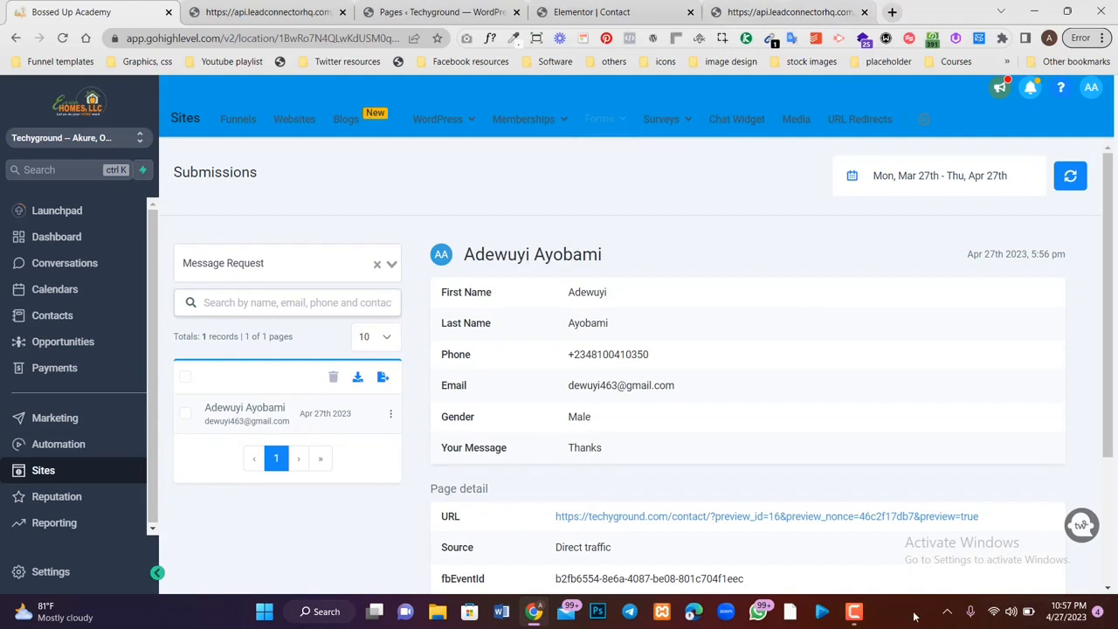
{"action": "left_click", "coordinate": [853, 611]}
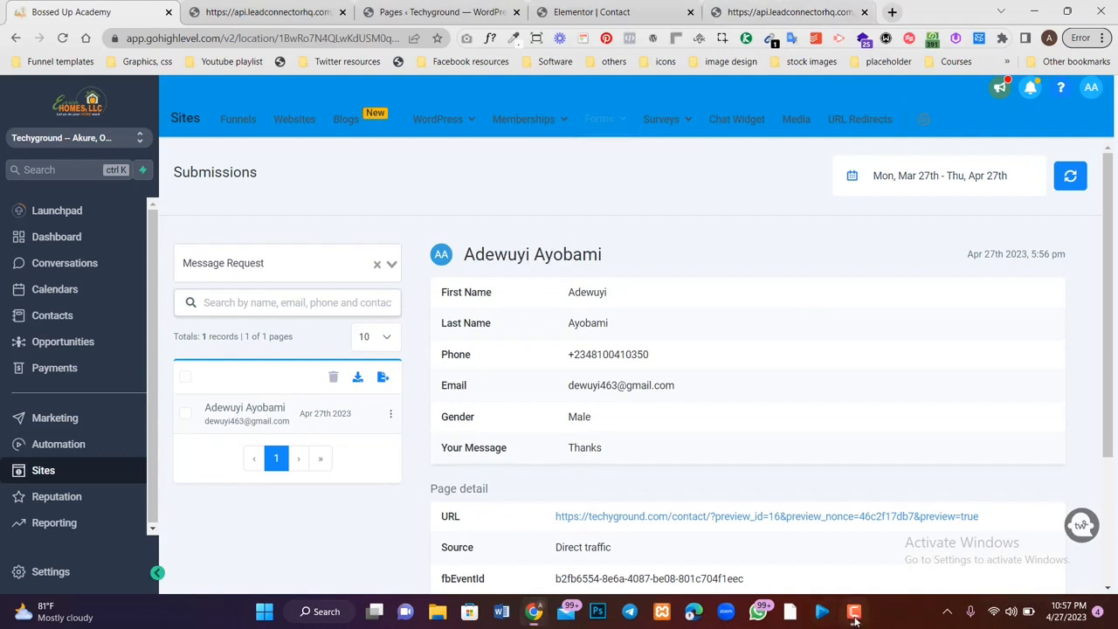